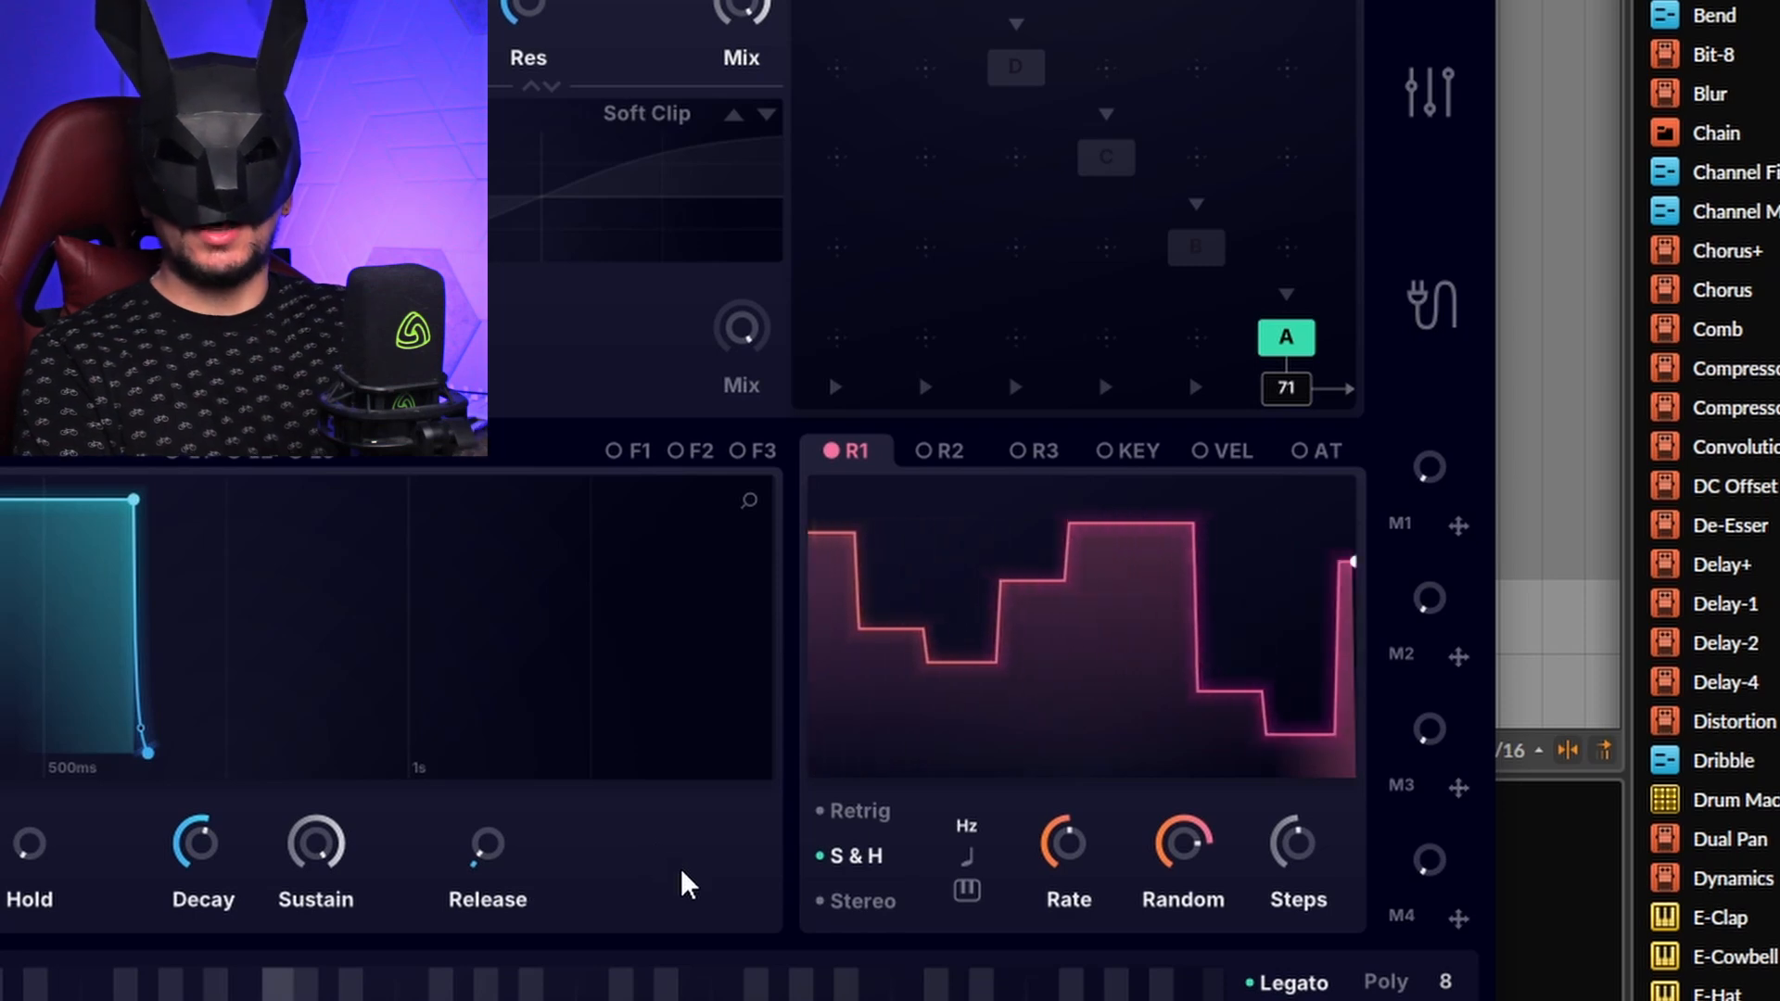
# Step: Set the R1 random modulator's rate to about 14.8 Hz and its Random amount to 100%
pyautogui.moveTo(1065, 845)
pyautogui.mouseDown()
pyautogui.moveTo(1055, 936)
pyautogui.moveTo(1057, 872)
pyautogui.mouseUp()
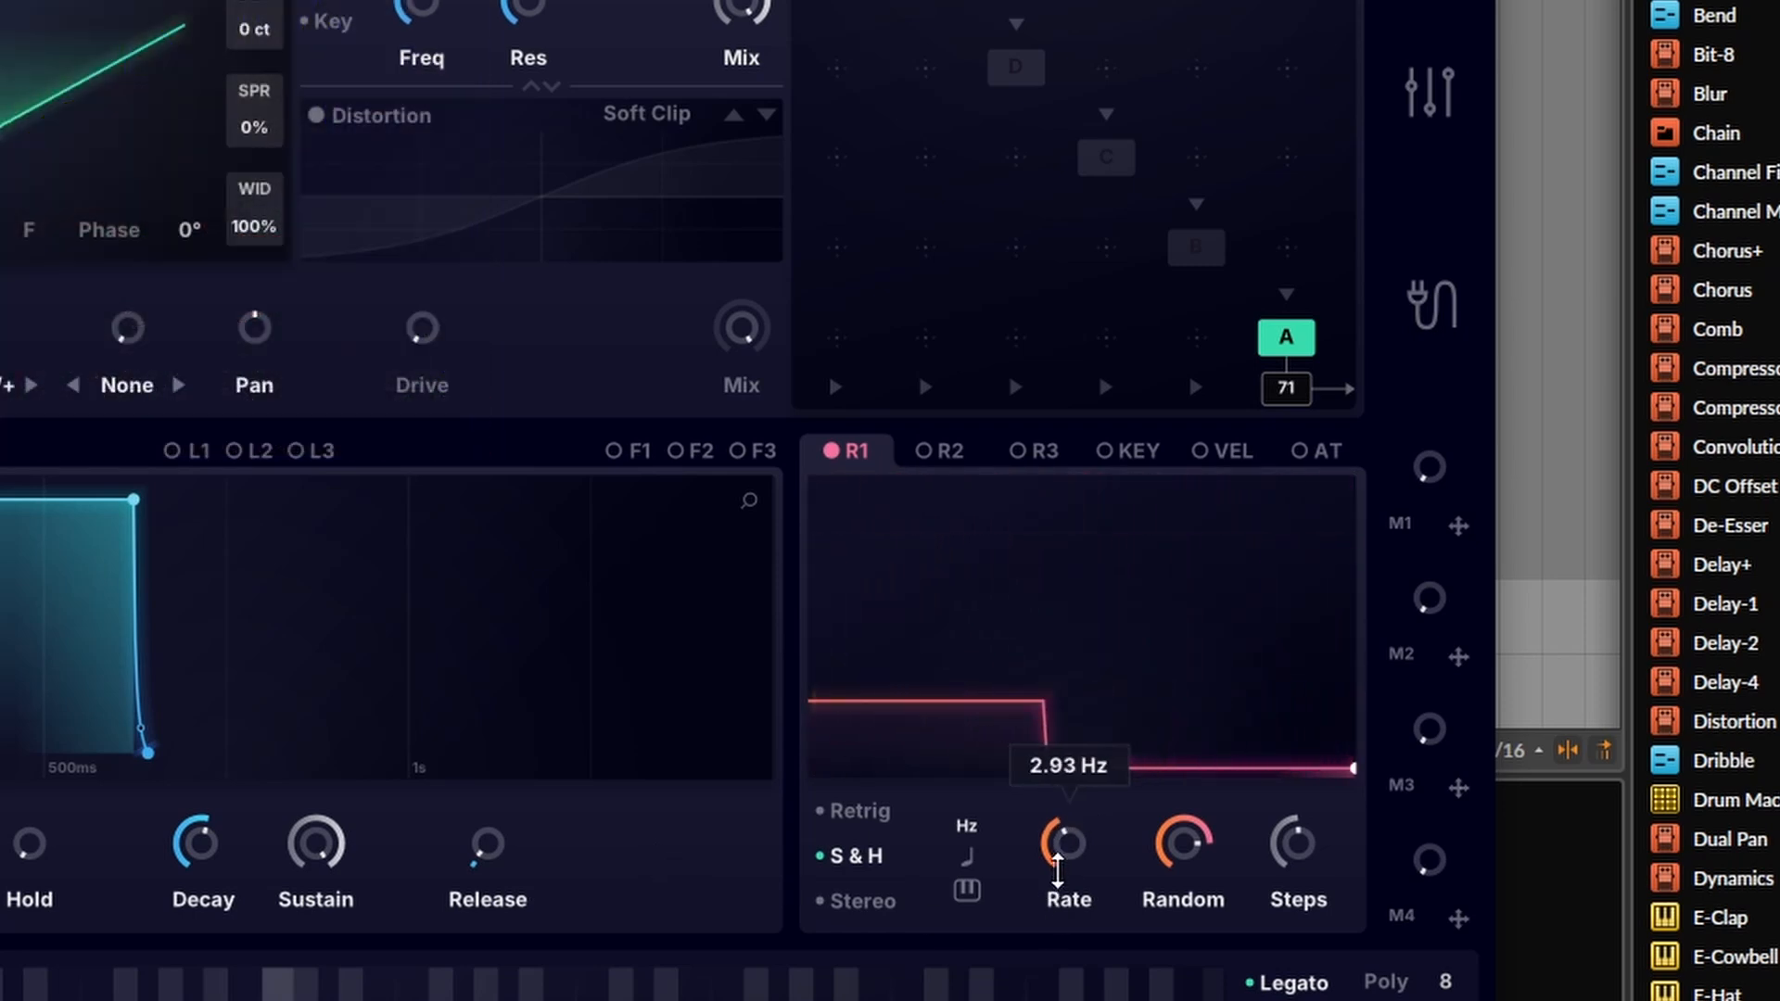
pyautogui.moveTo(1060, 811); pyautogui.dragTo(1053, 731)
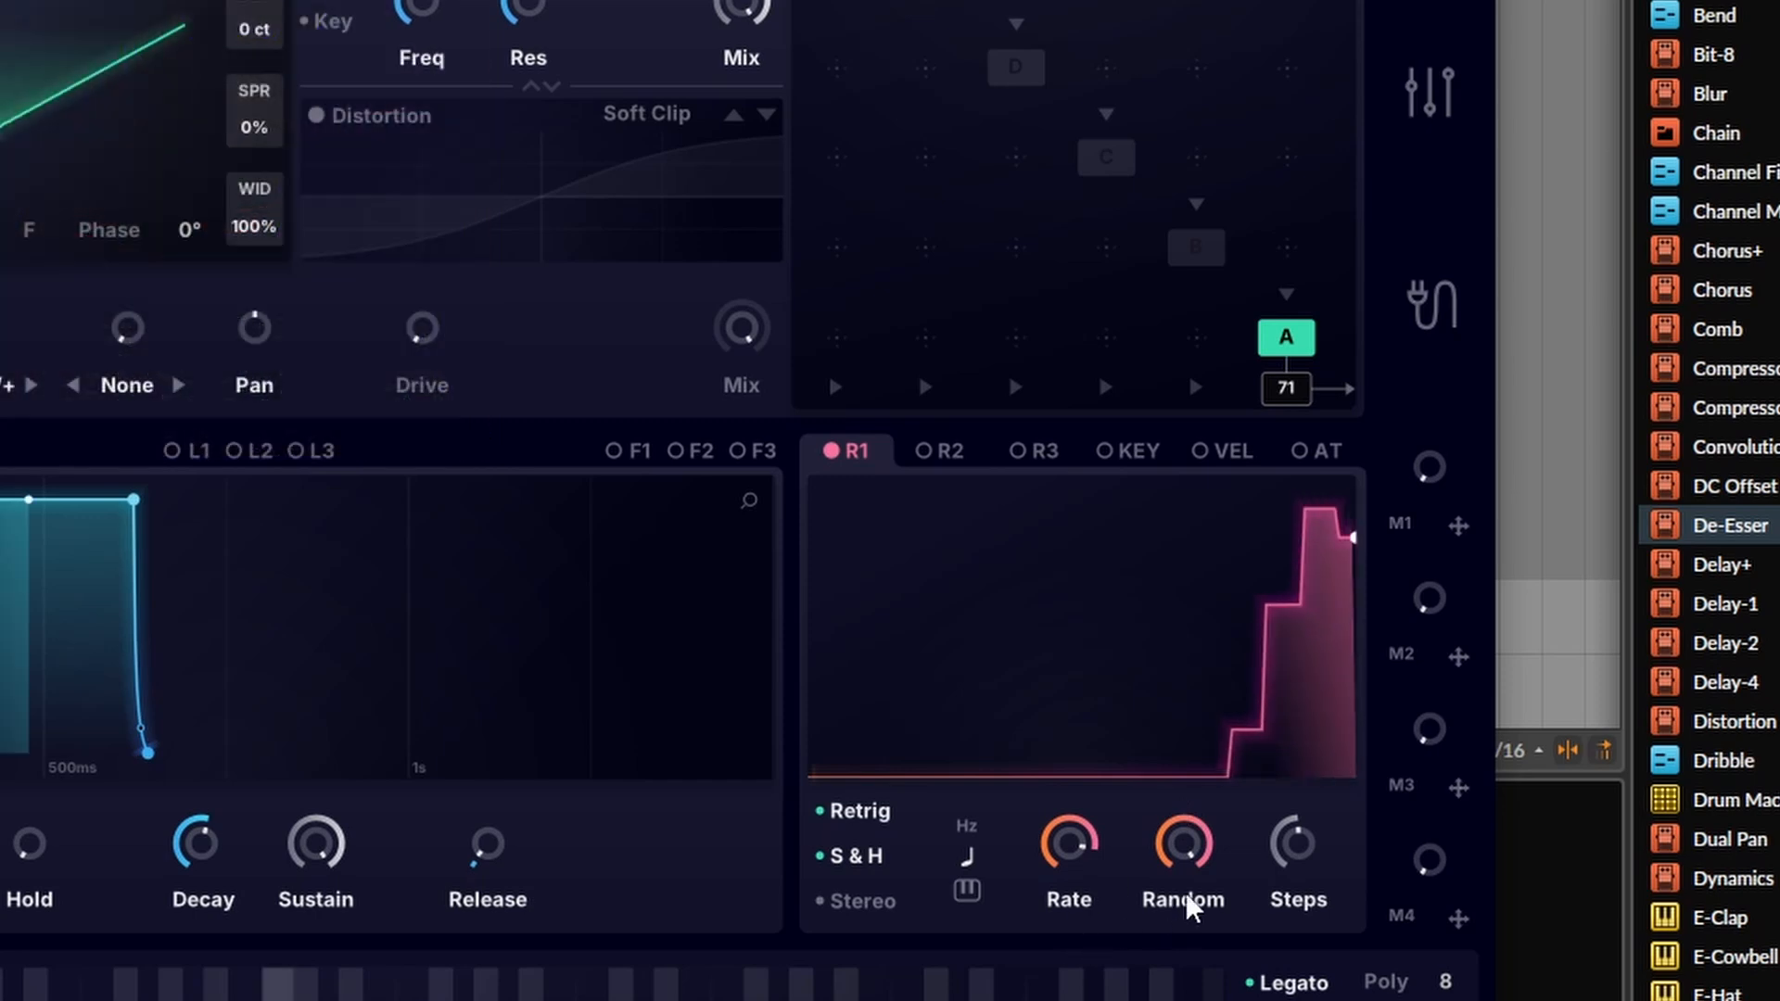
pyautogui.moveTo(1187, 892); pyautogui.dragTo(1187, 1000)
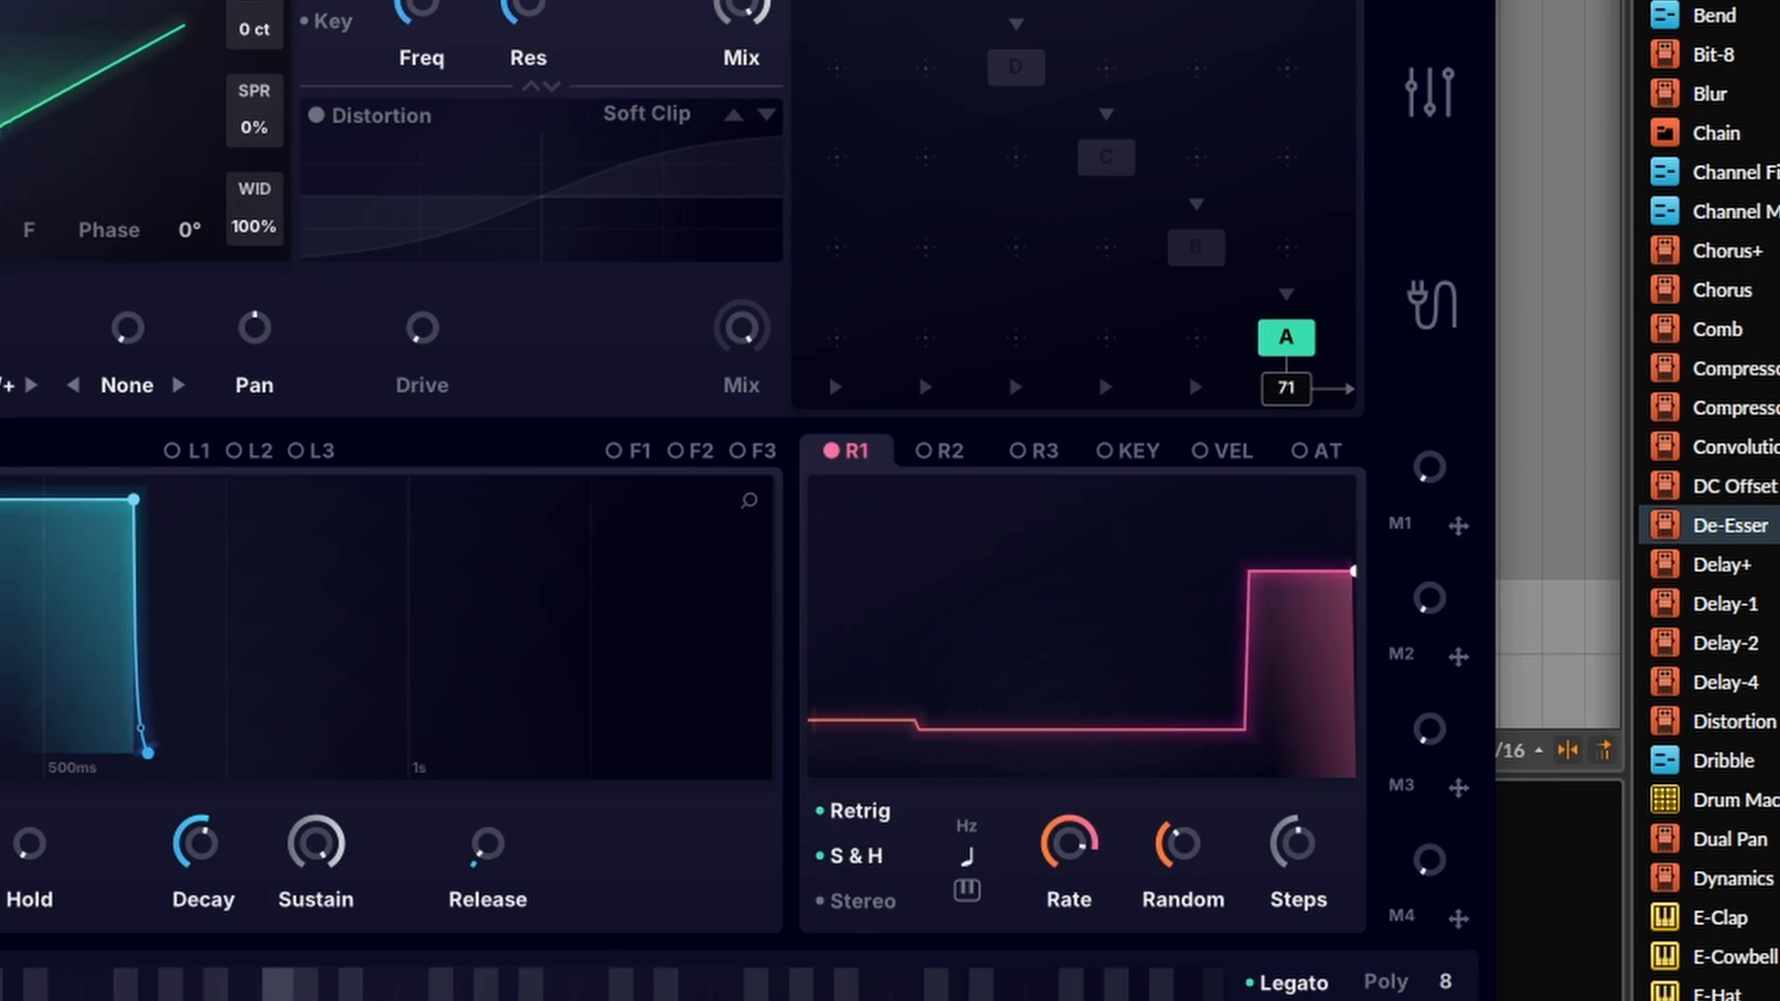
pyautogui.moveTo(1191, 920); pyautogui.dragTo(1170, 432)
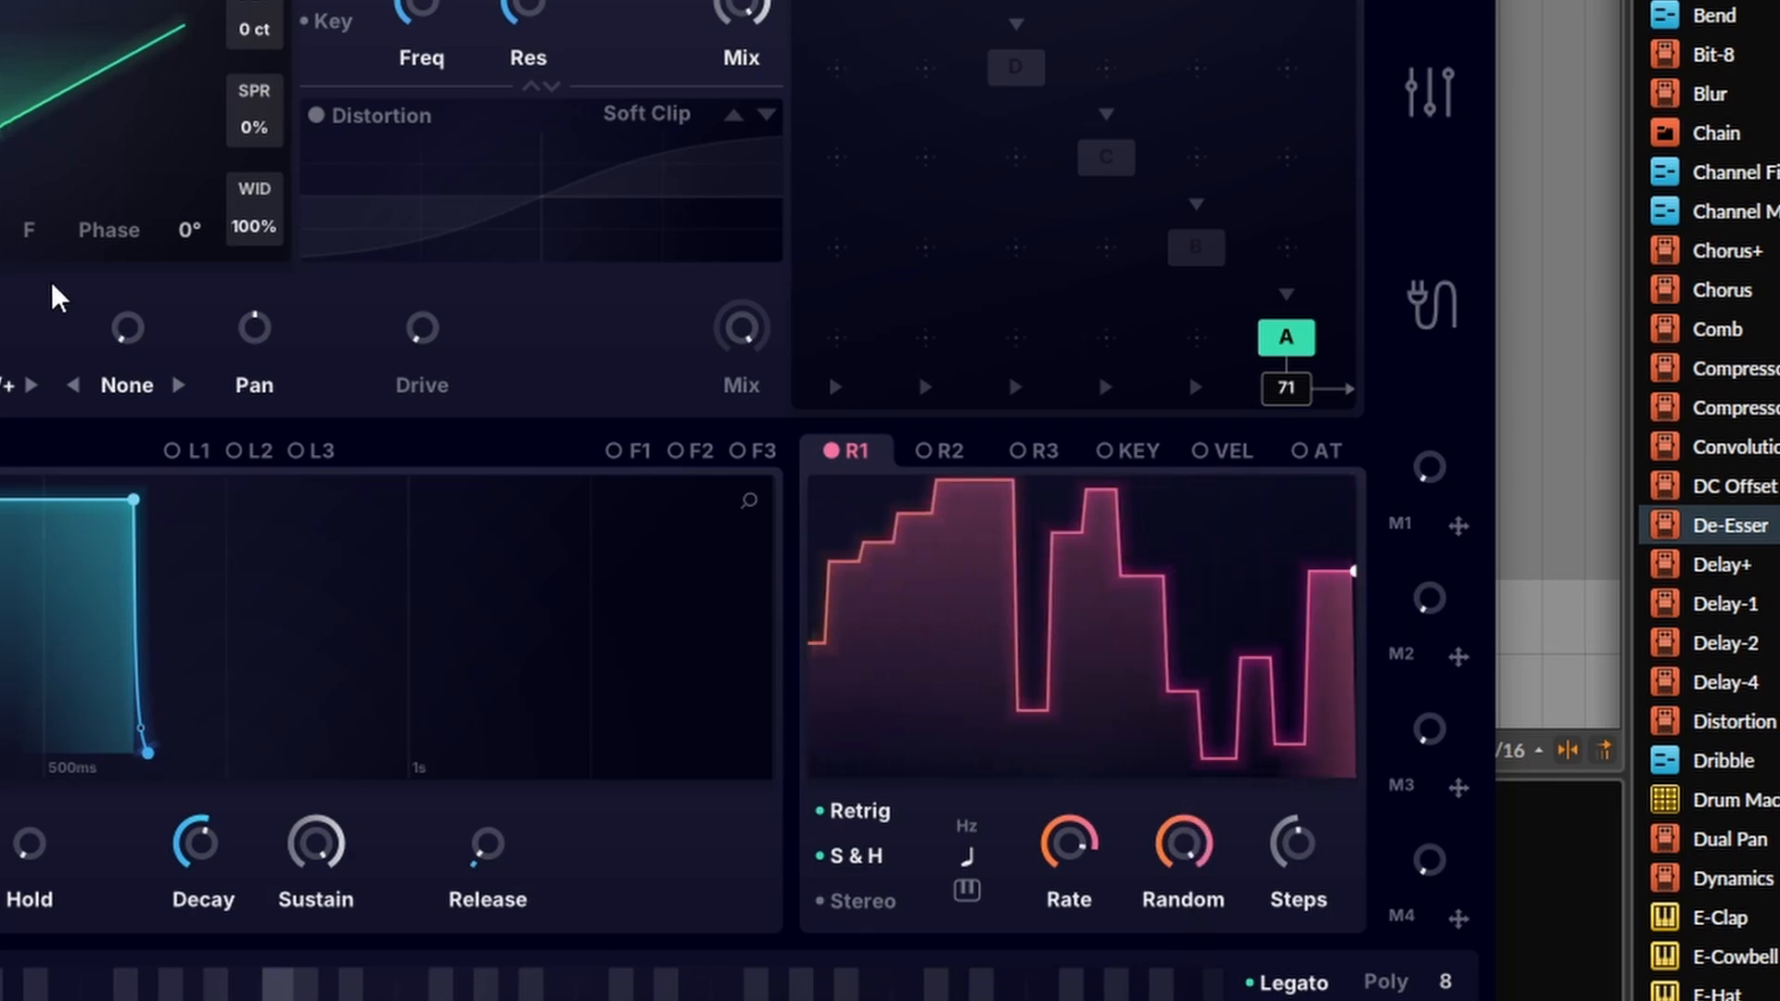
pyautogui.moveTo(1285, 851)
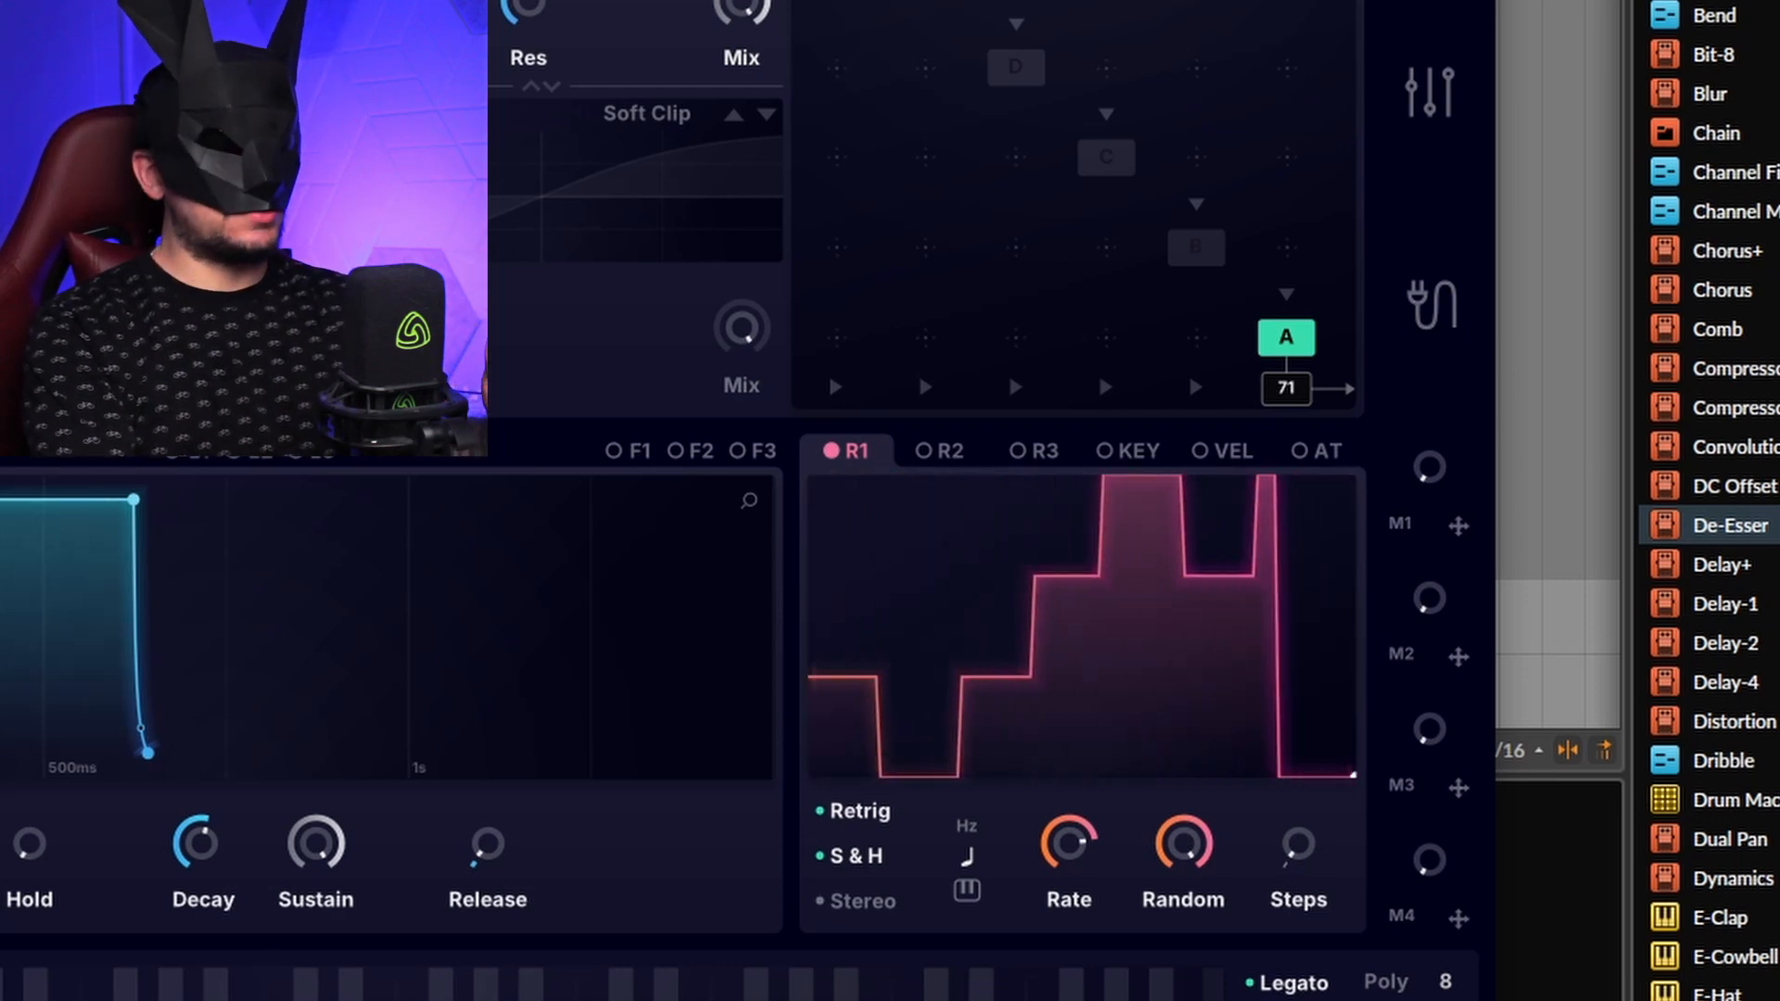
# Step: Raise the R1 modulator's step count from 4 through 22 up to 28
pyautogui.moveTo(1298, 842); pyautogui.dragTo(1328, 809)
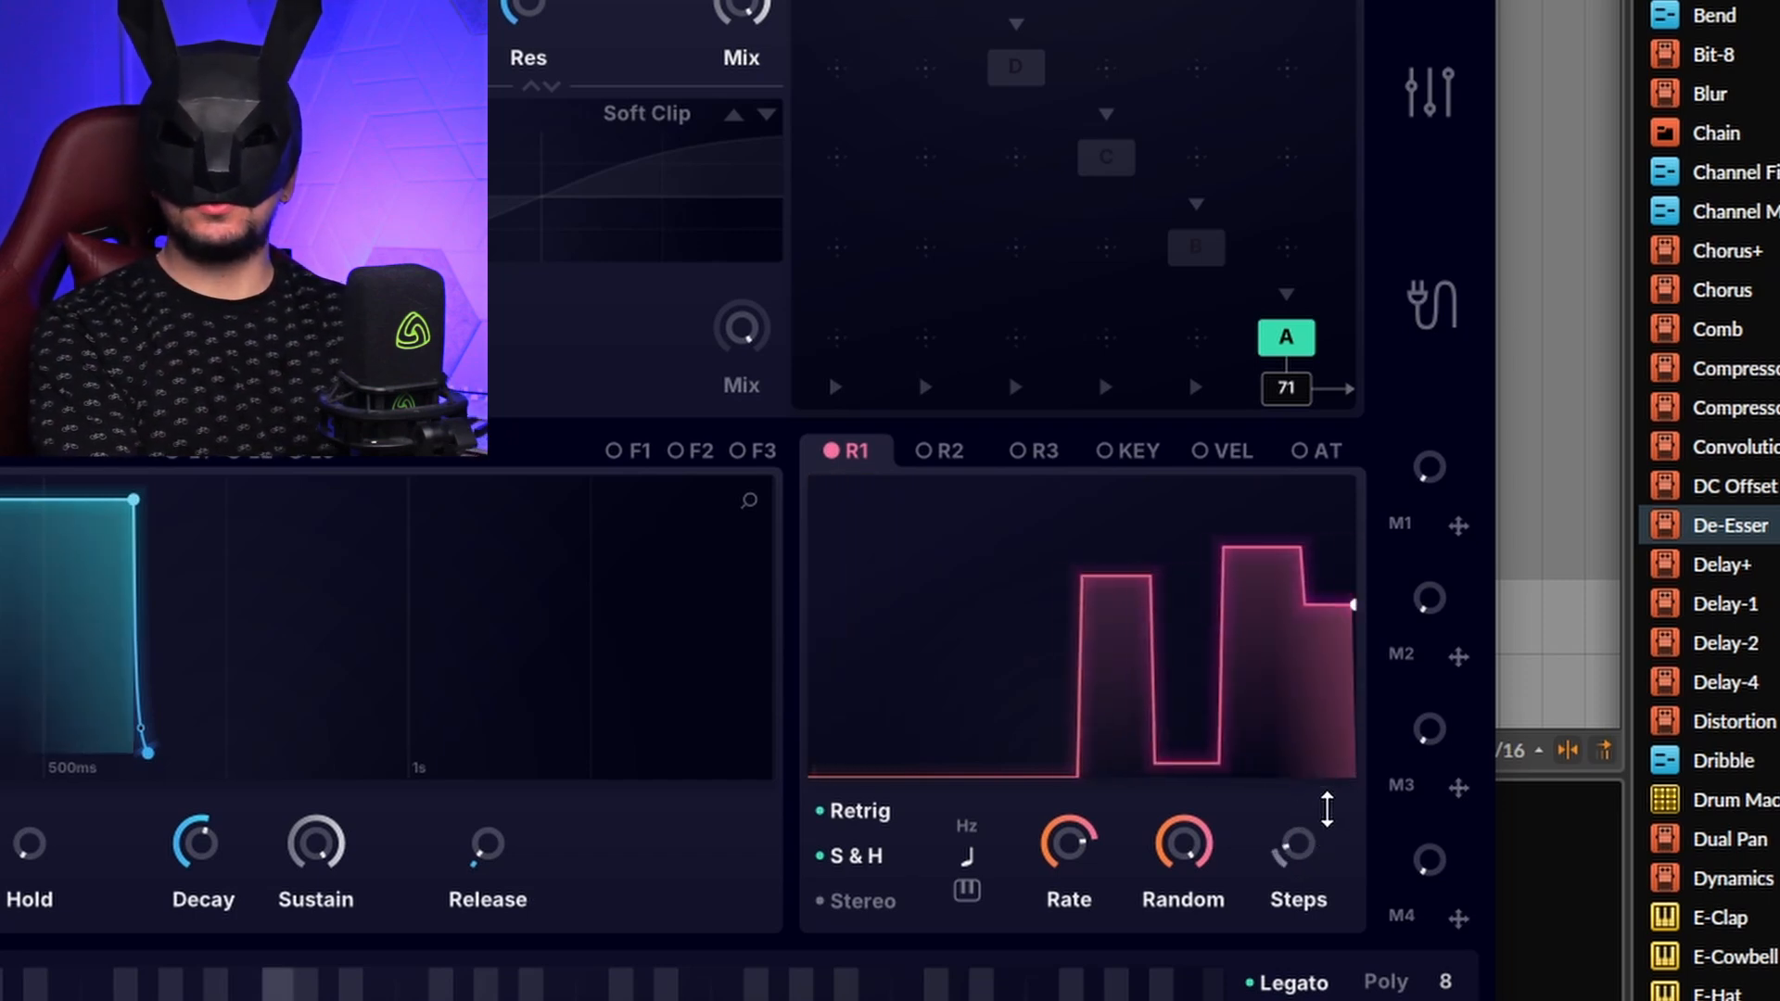
pyautogui.moveTo(1328, 810); pyautogui.dragTo(1323, 738)
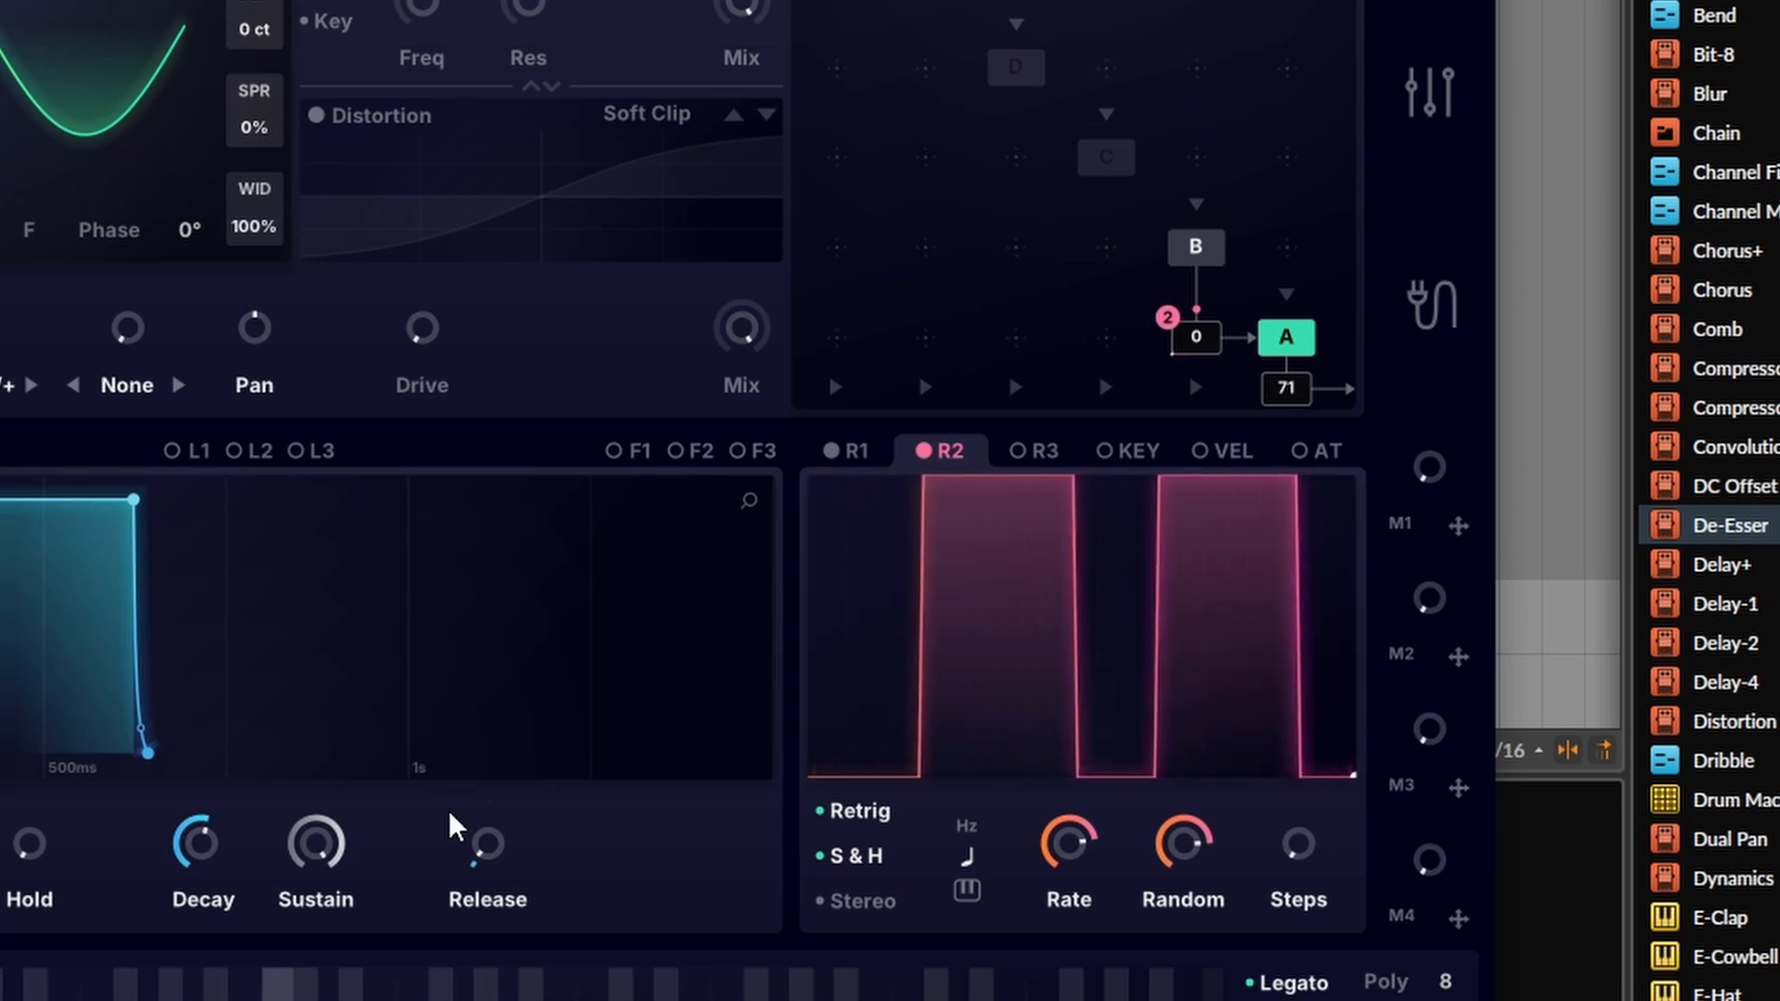
# Step: Switch back to R1 and set its tempo-synced Rate to 1/16
pyautogui.click(845, 451)
pyautogui.moveTo(1085, 851)
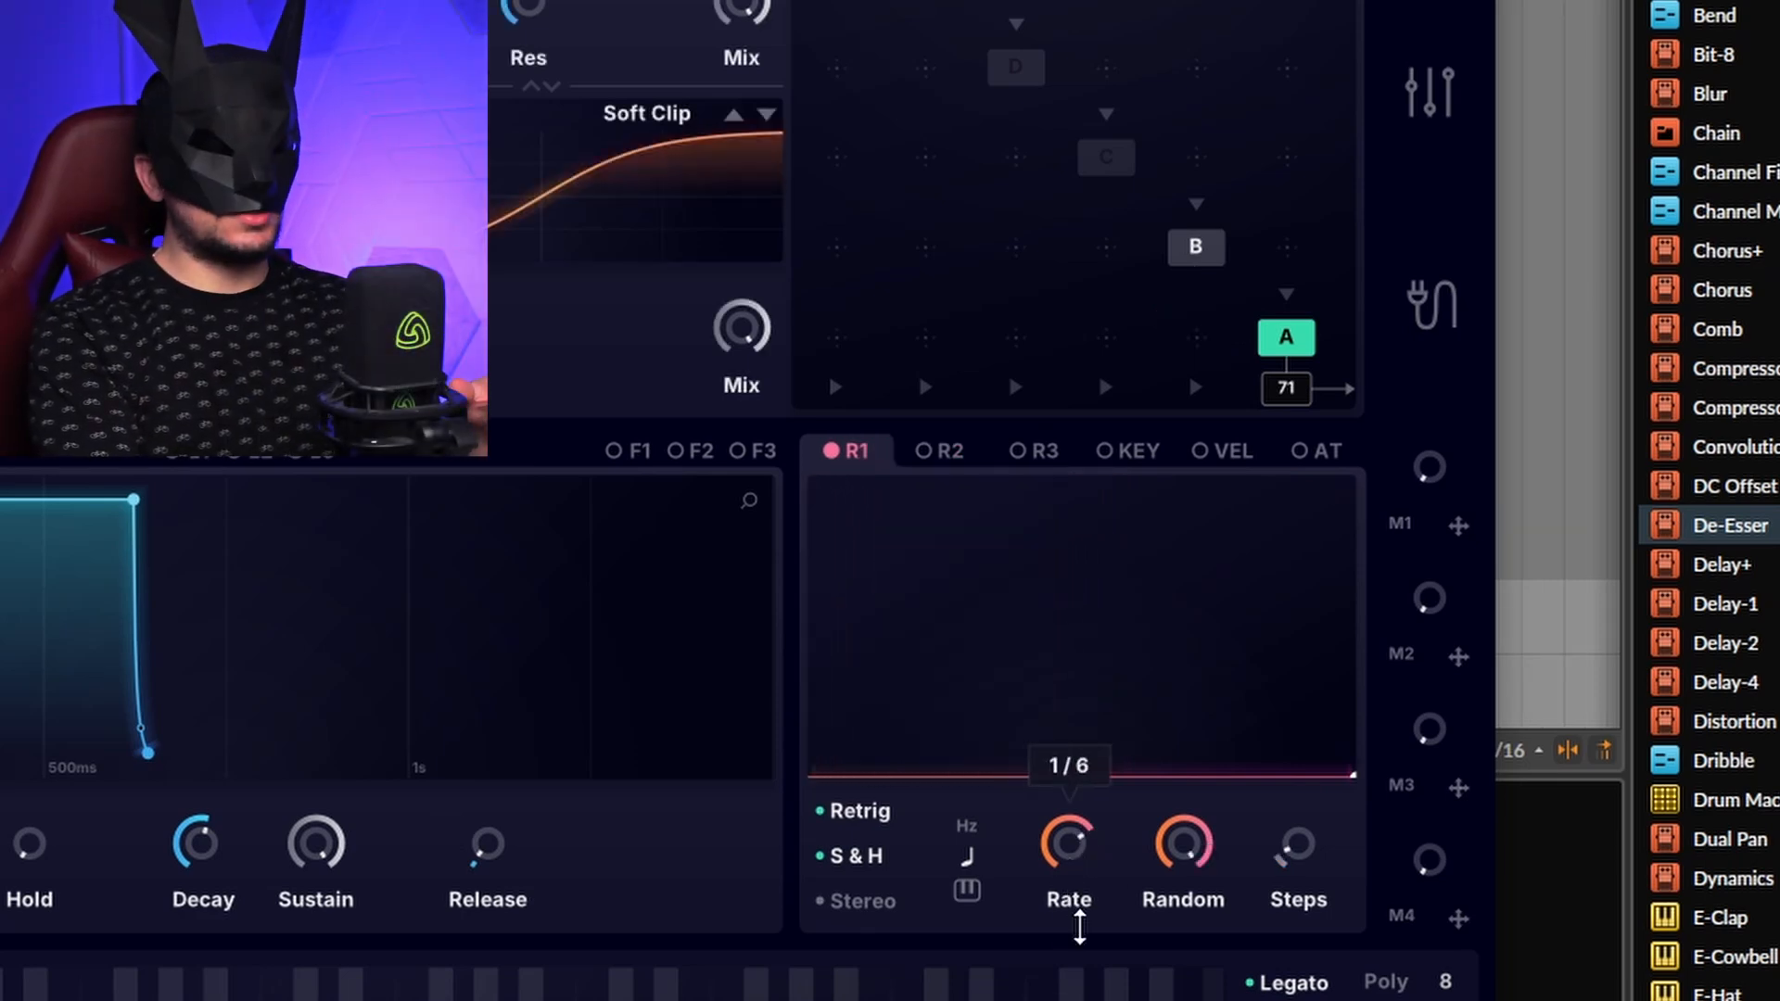
pyautogui.moveTo(1081, 911); pyautogui.dragTo(1085, 834)
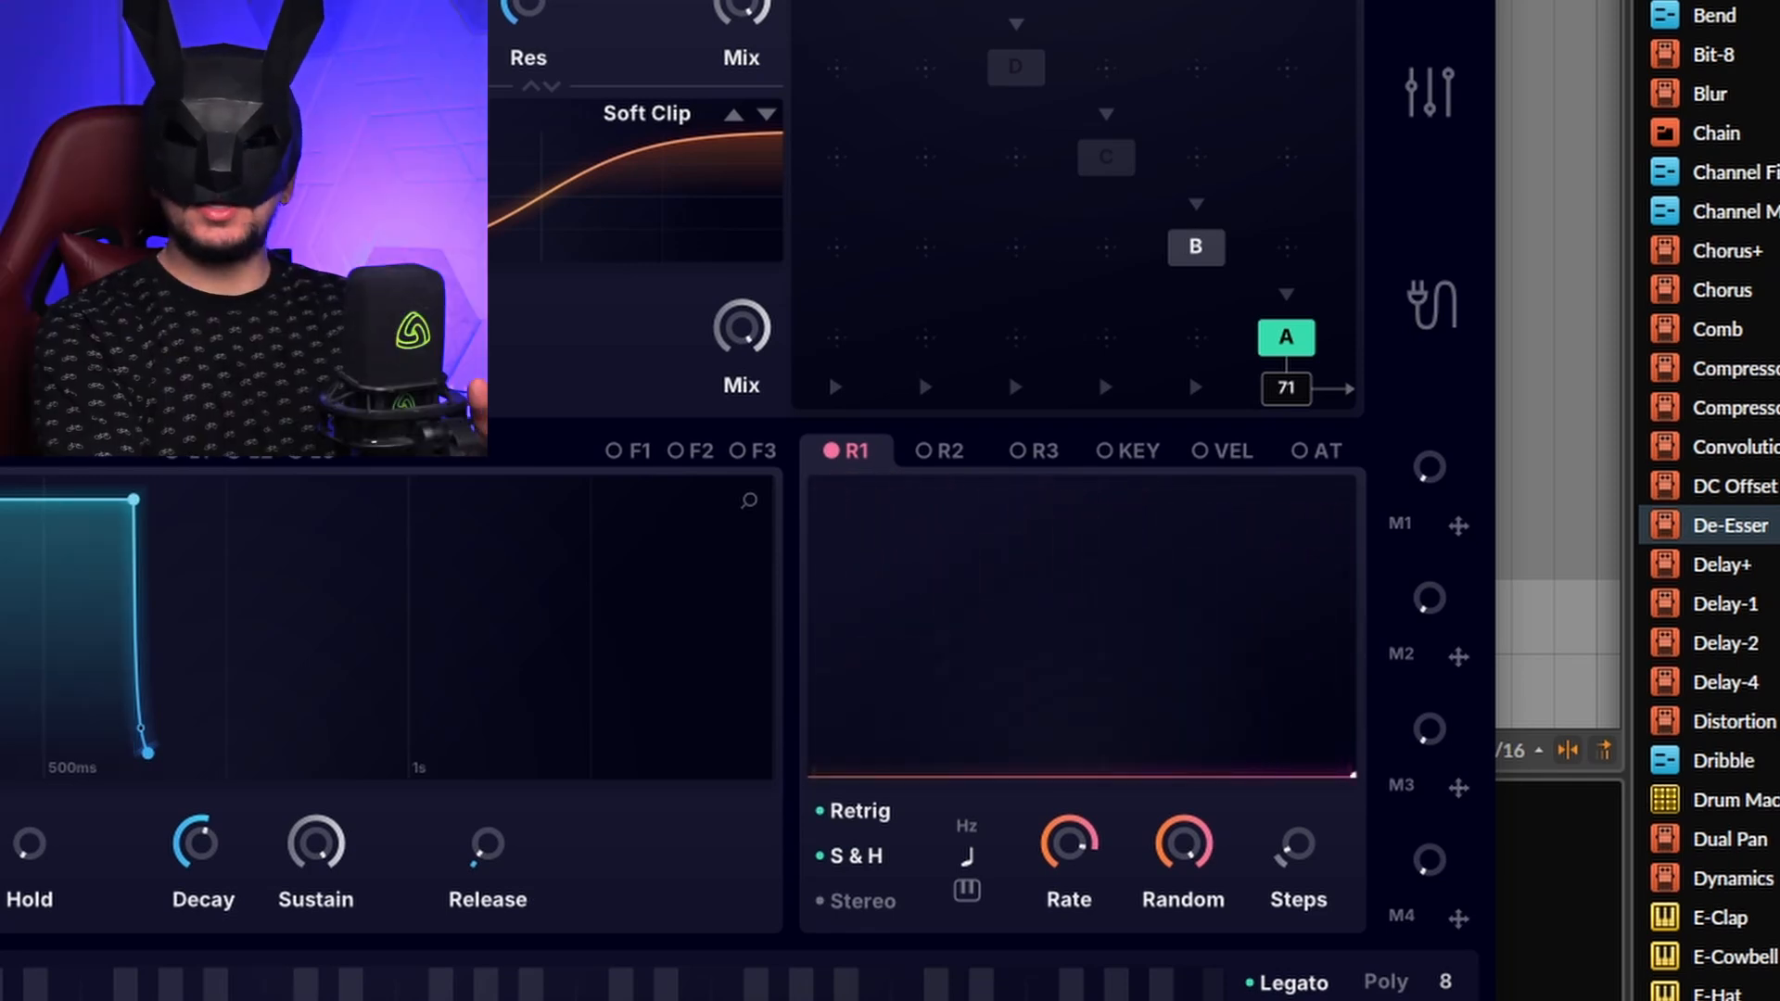
# Step: Preview the KEY, VEL and AT modulator curves, ending on the KEY curve
pyautogui.click(1128, 455)
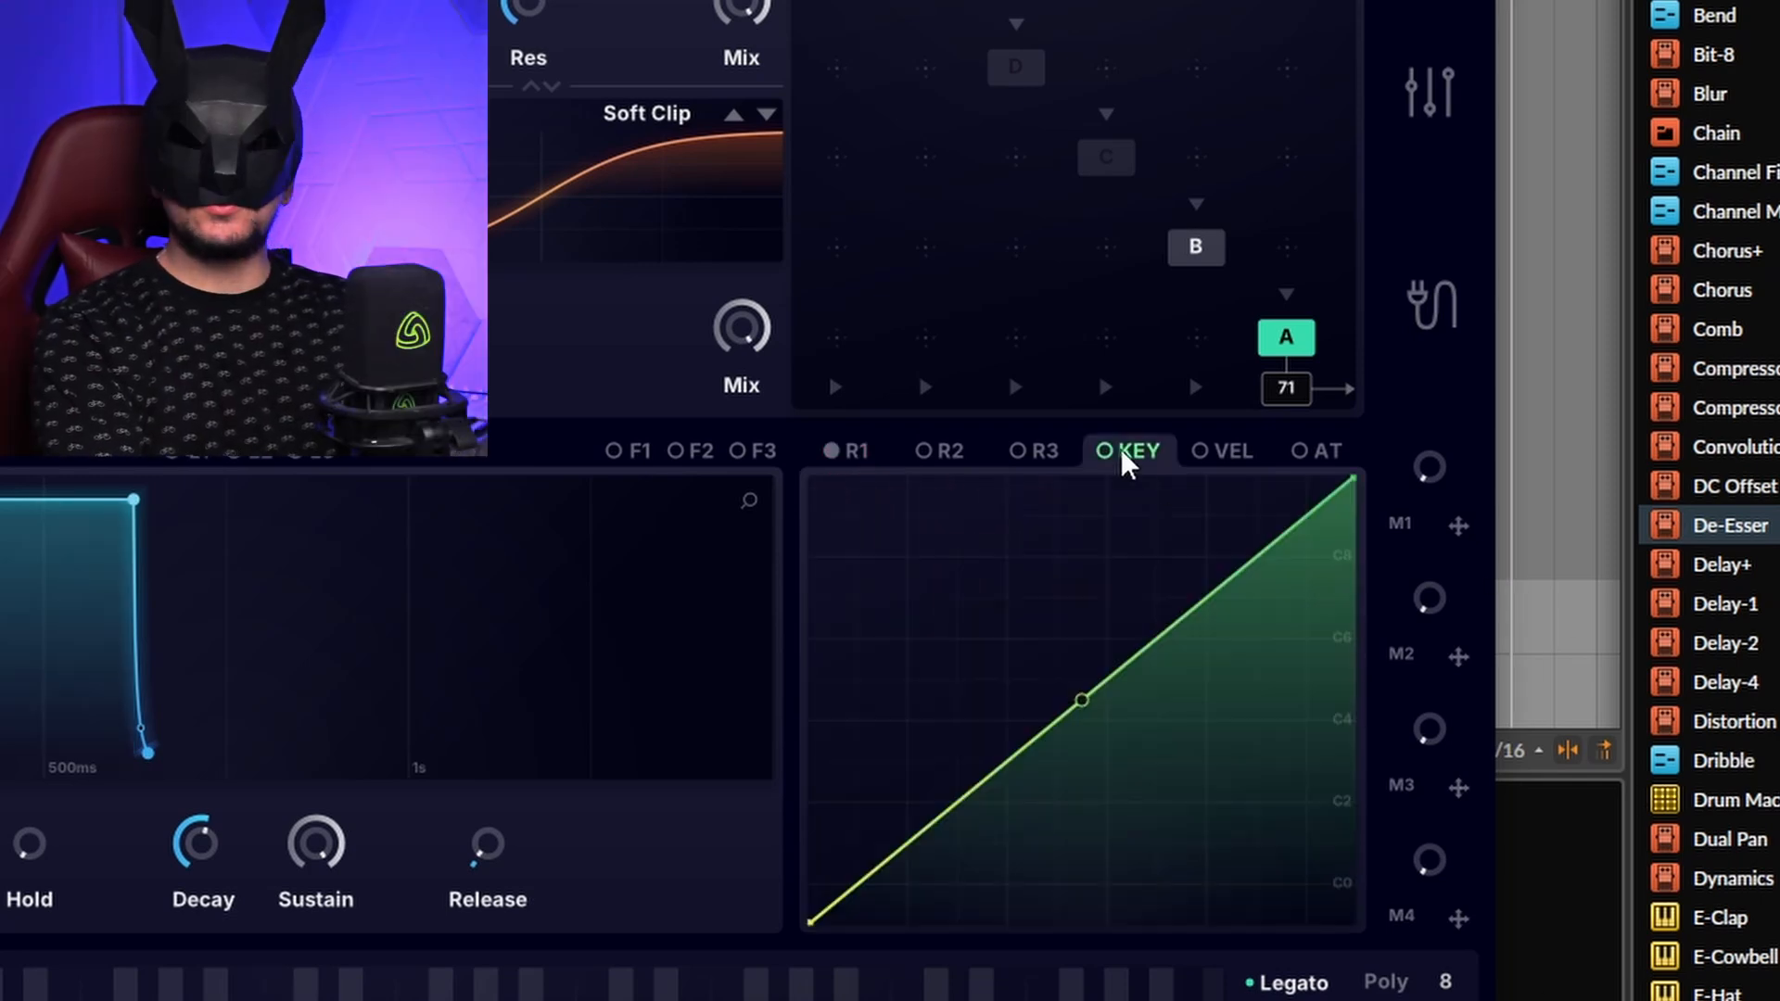
pyautogui.click(1234, 454)
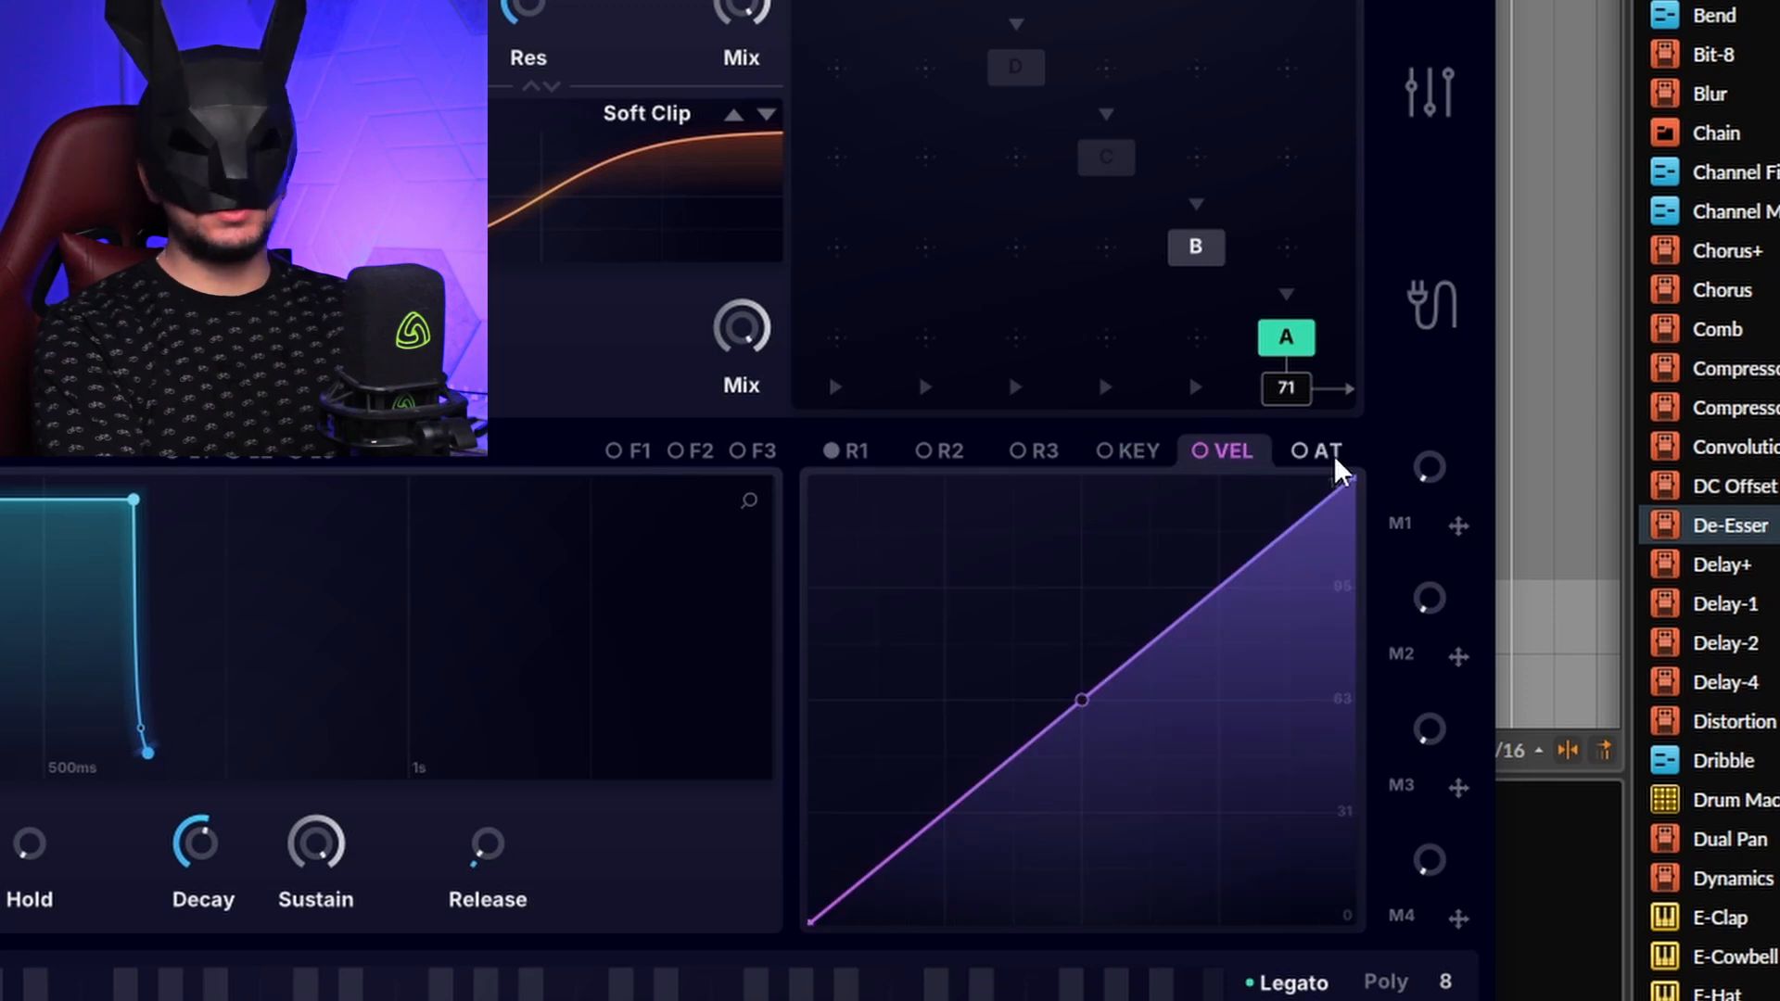
pyautogui.click(1334, 459)
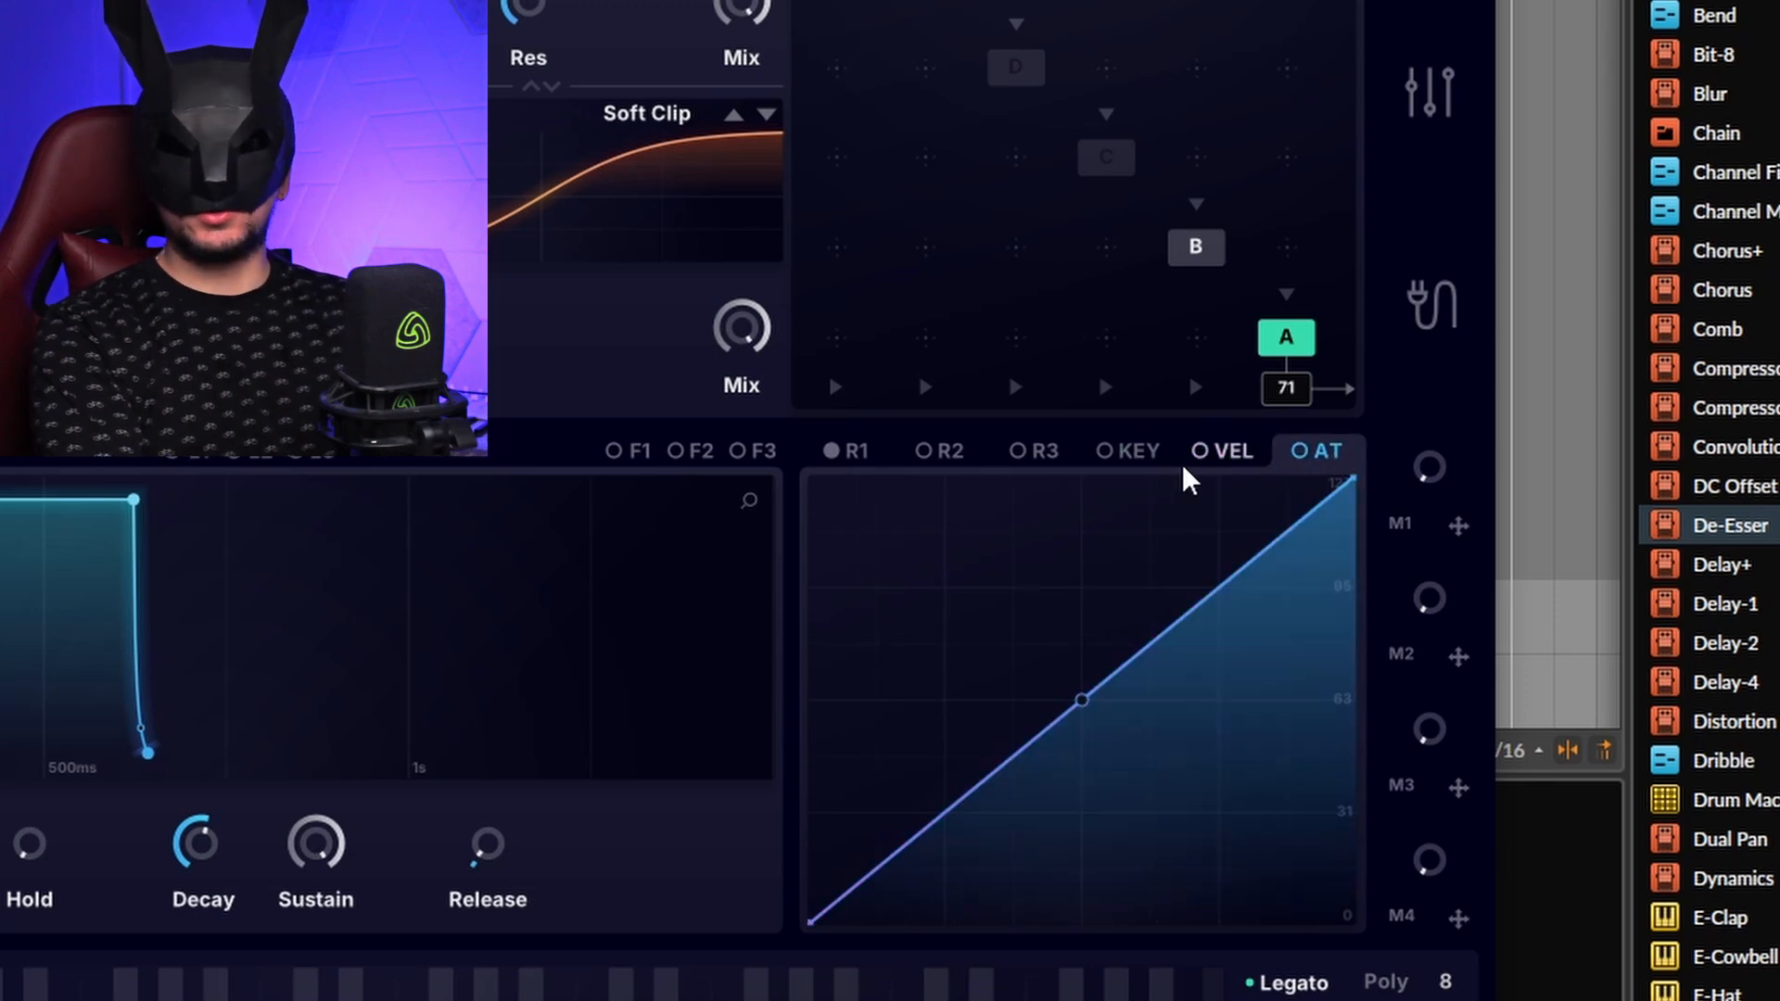
pyautogui.click(1165, 477)
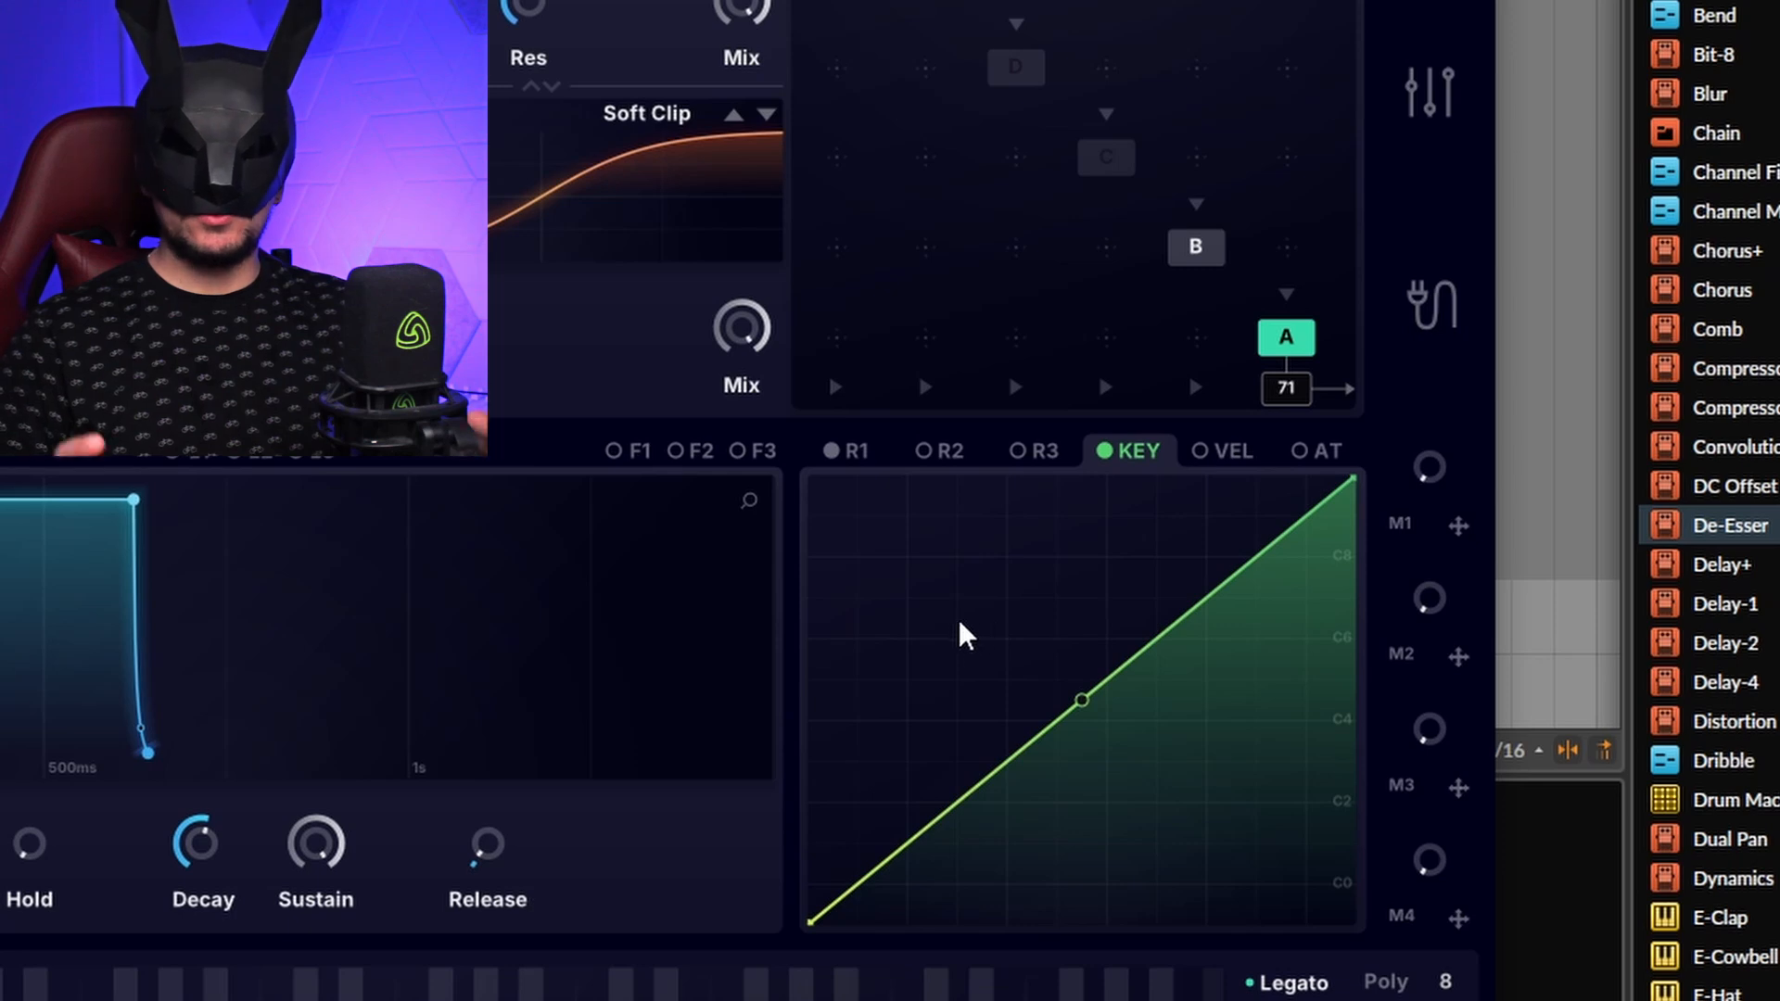
# Step: Adjust the KEY curve's points, then move its low-note end to the top and high-note end to zero
pyautogui.doubleClick(970, 656)
pyautogui.doubleClick(1228, 728)
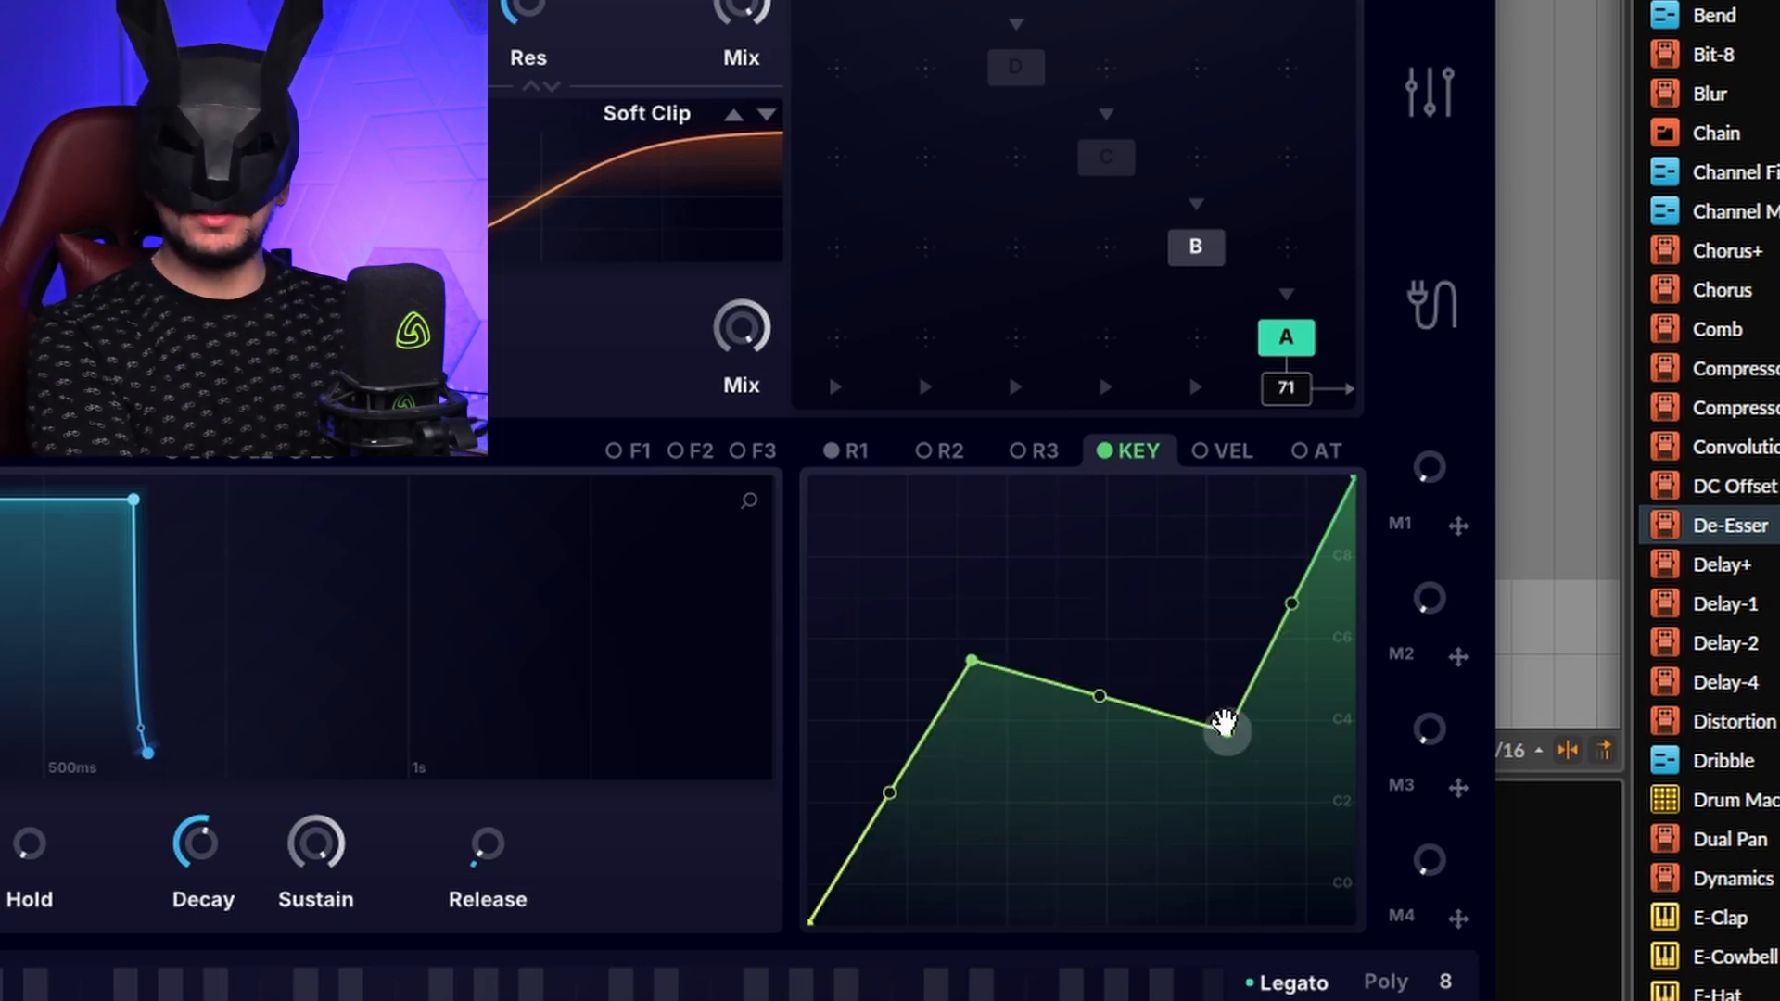
pyautogui.moveTo(1228, 729); pyautogui.dragTo(1220, 645)
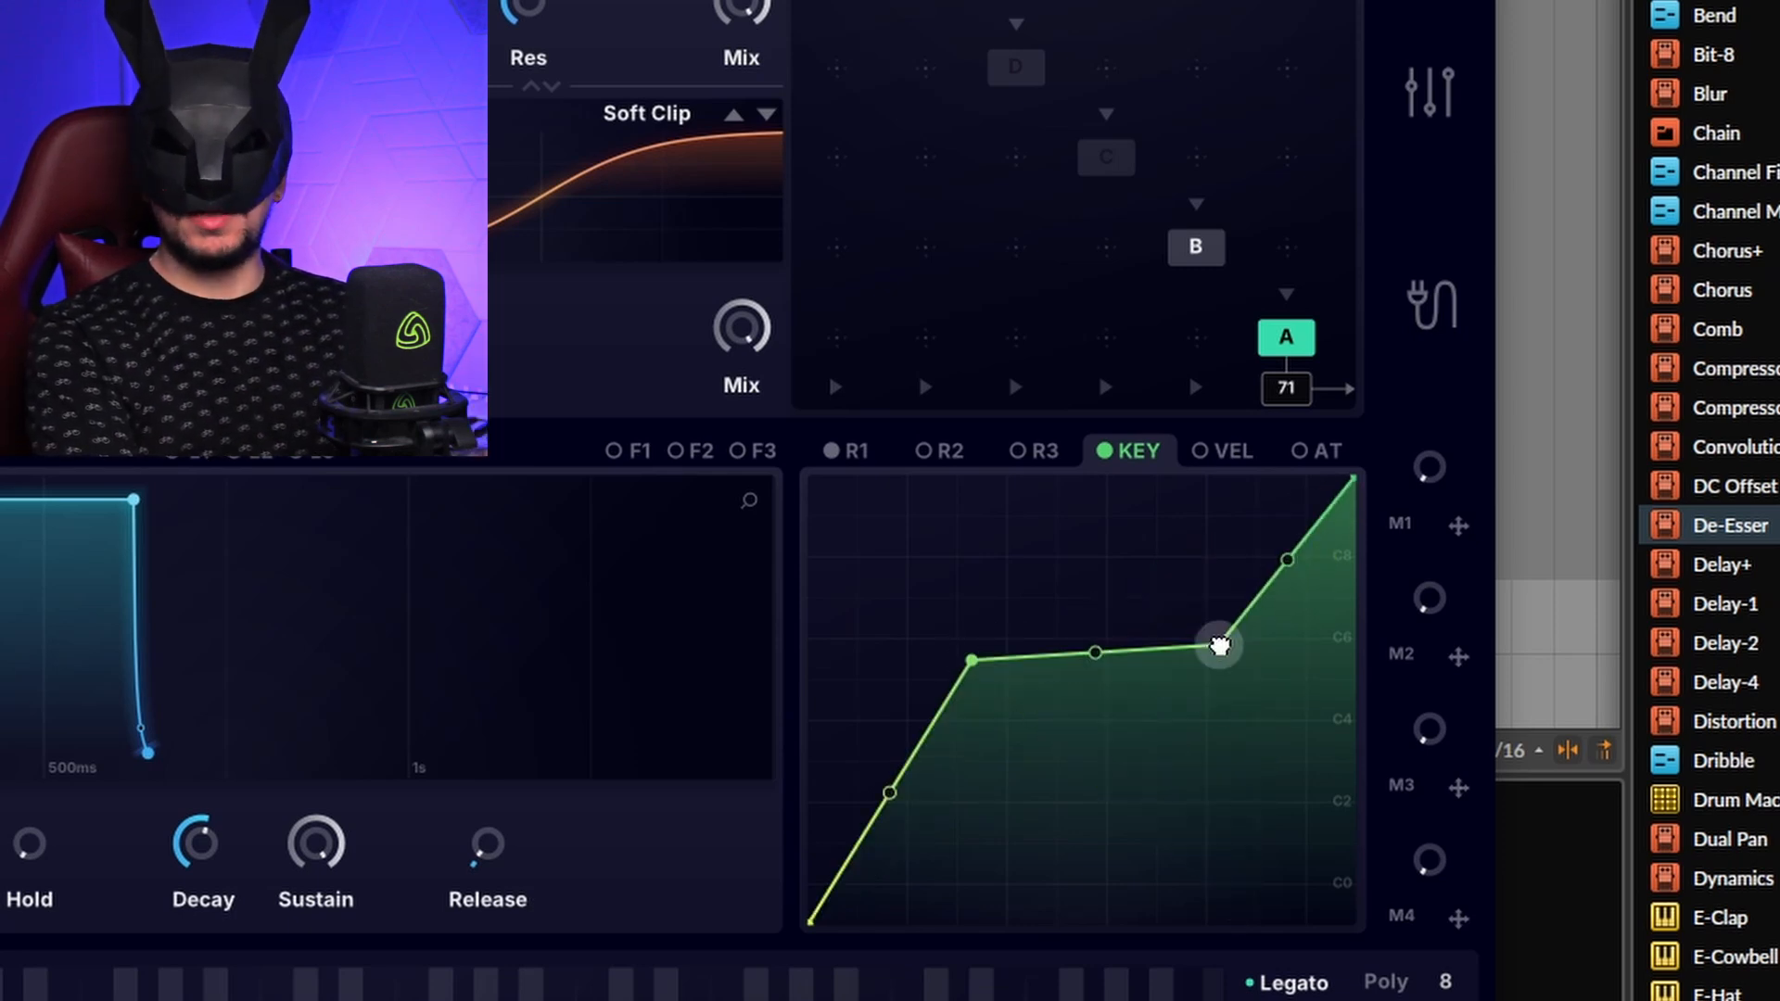
pyautogui.doubleClick(1220, 644)
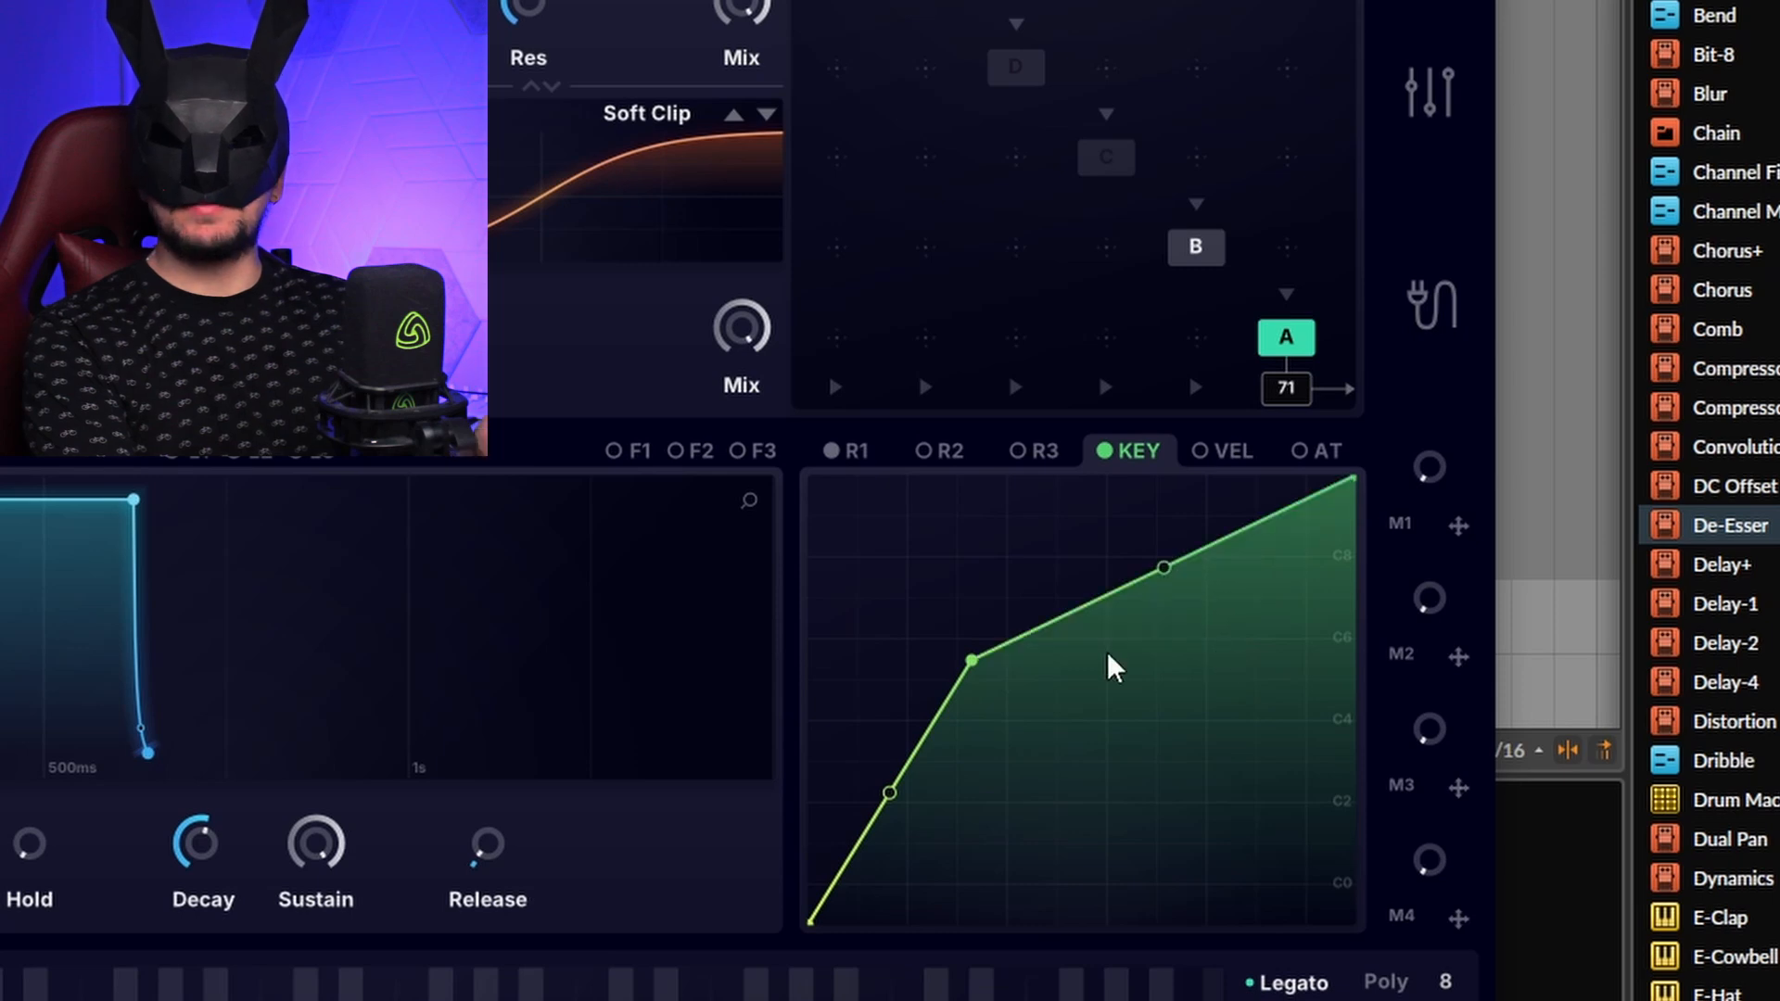
pyautogui.moveTo(970, 659); pyautogui.dragTo(1082, 700)
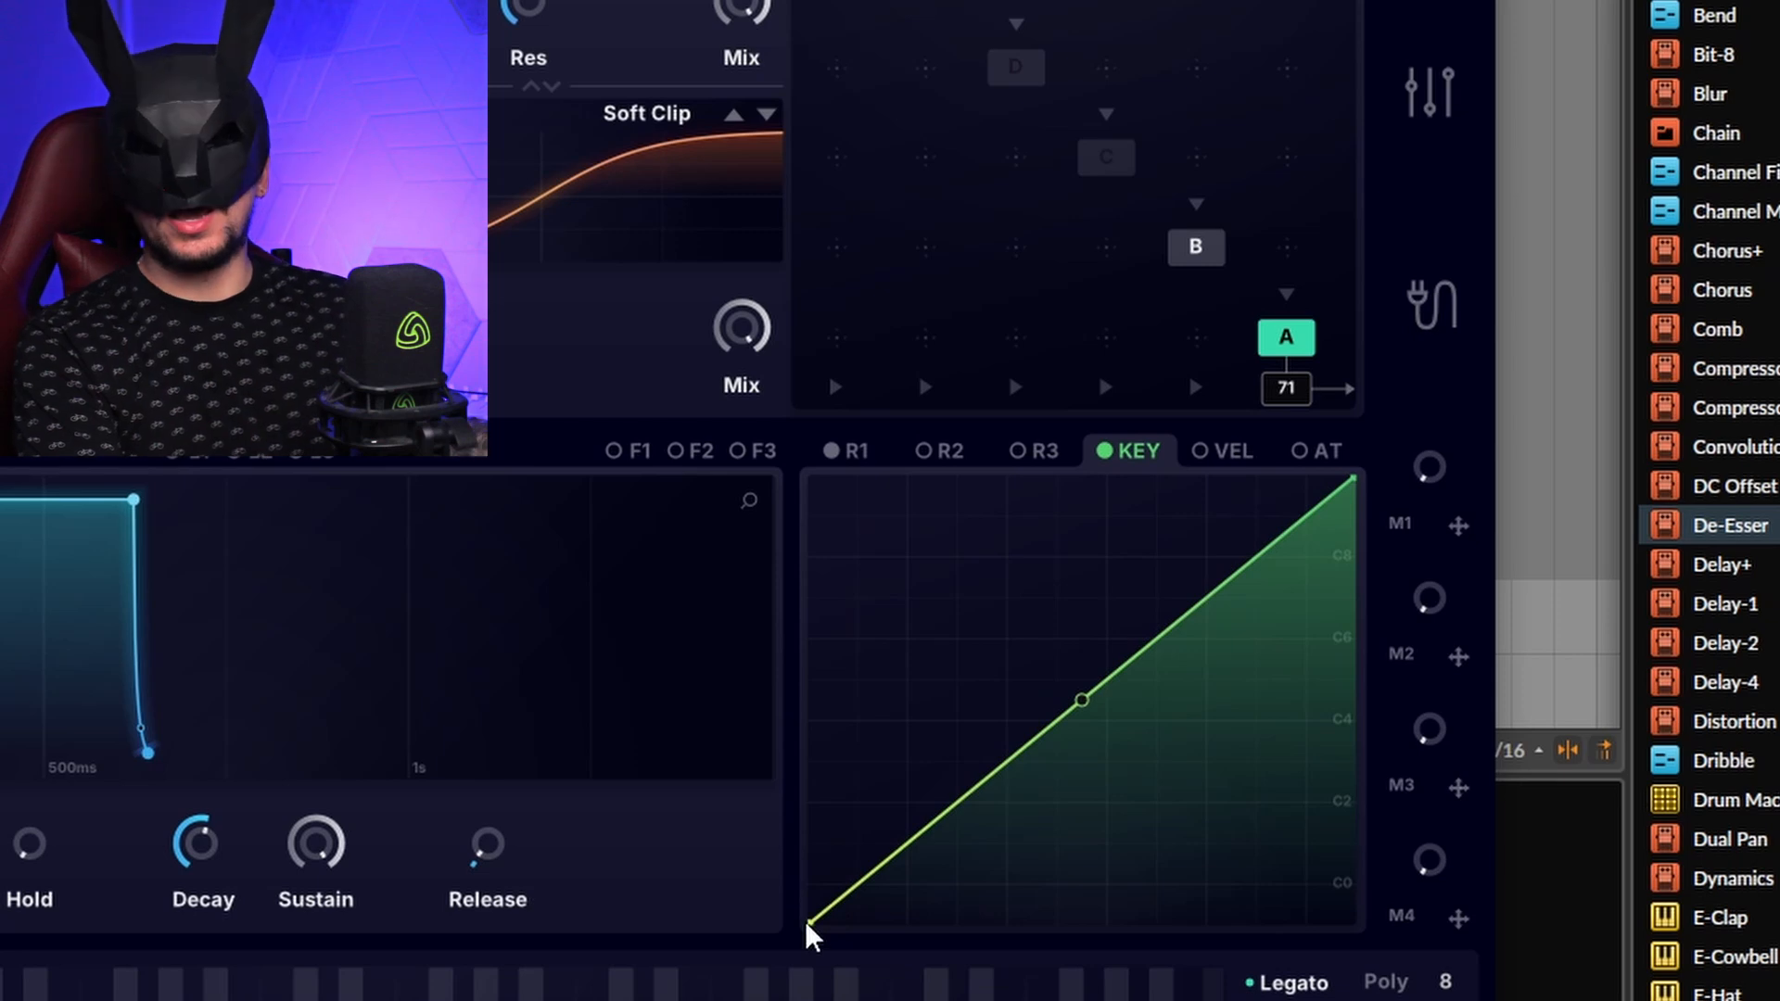
pyautogui.moveTo(811, 924); pyautogui.dragTo(814, 480)
pyautogui.moveTo(1349, 477); pyautogui.dragTo(1353, 923)
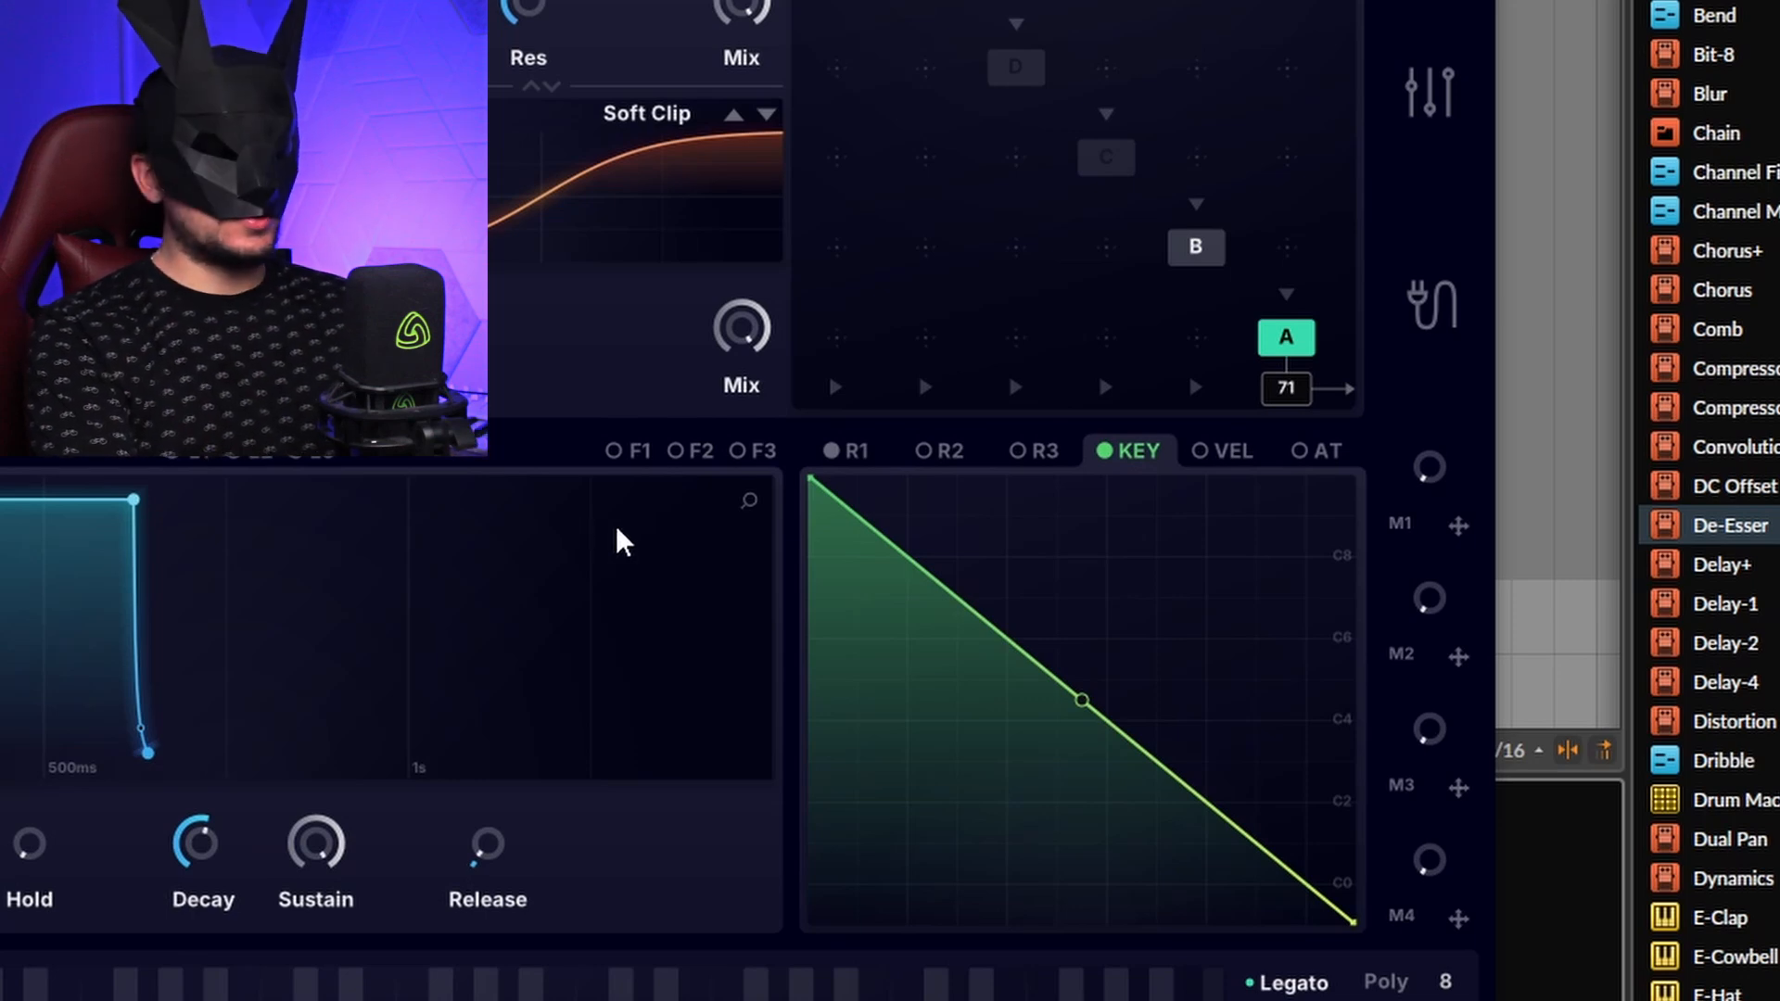
# Step: Drop the KEY curve's low-note end to zero, pull up a peak, and raise the high-note end to the top
pyautogui.moveTo(808, 486); pyautogui.dragTo(809, 923)
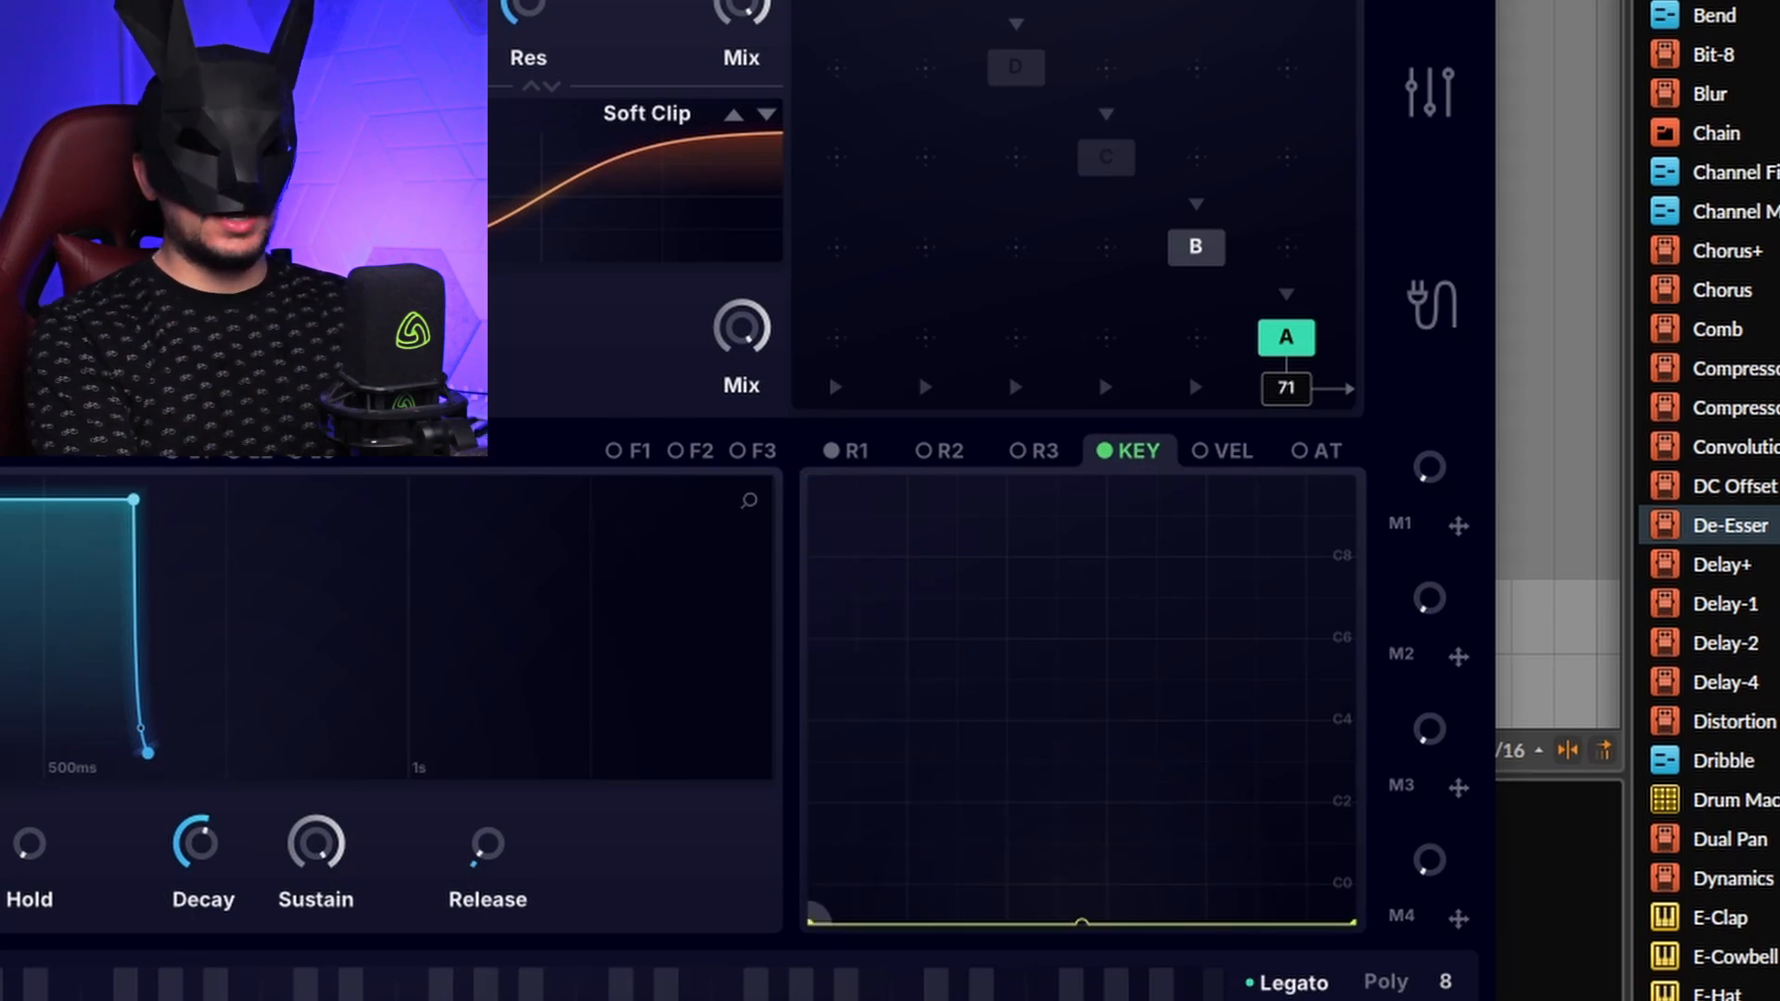
pyautogui.moveTo(1099, 864); pyautogui.dragTo(918, 247)
pyautogui.moveTo(1350, 918); pyautogui.dragTo(1354, 478)
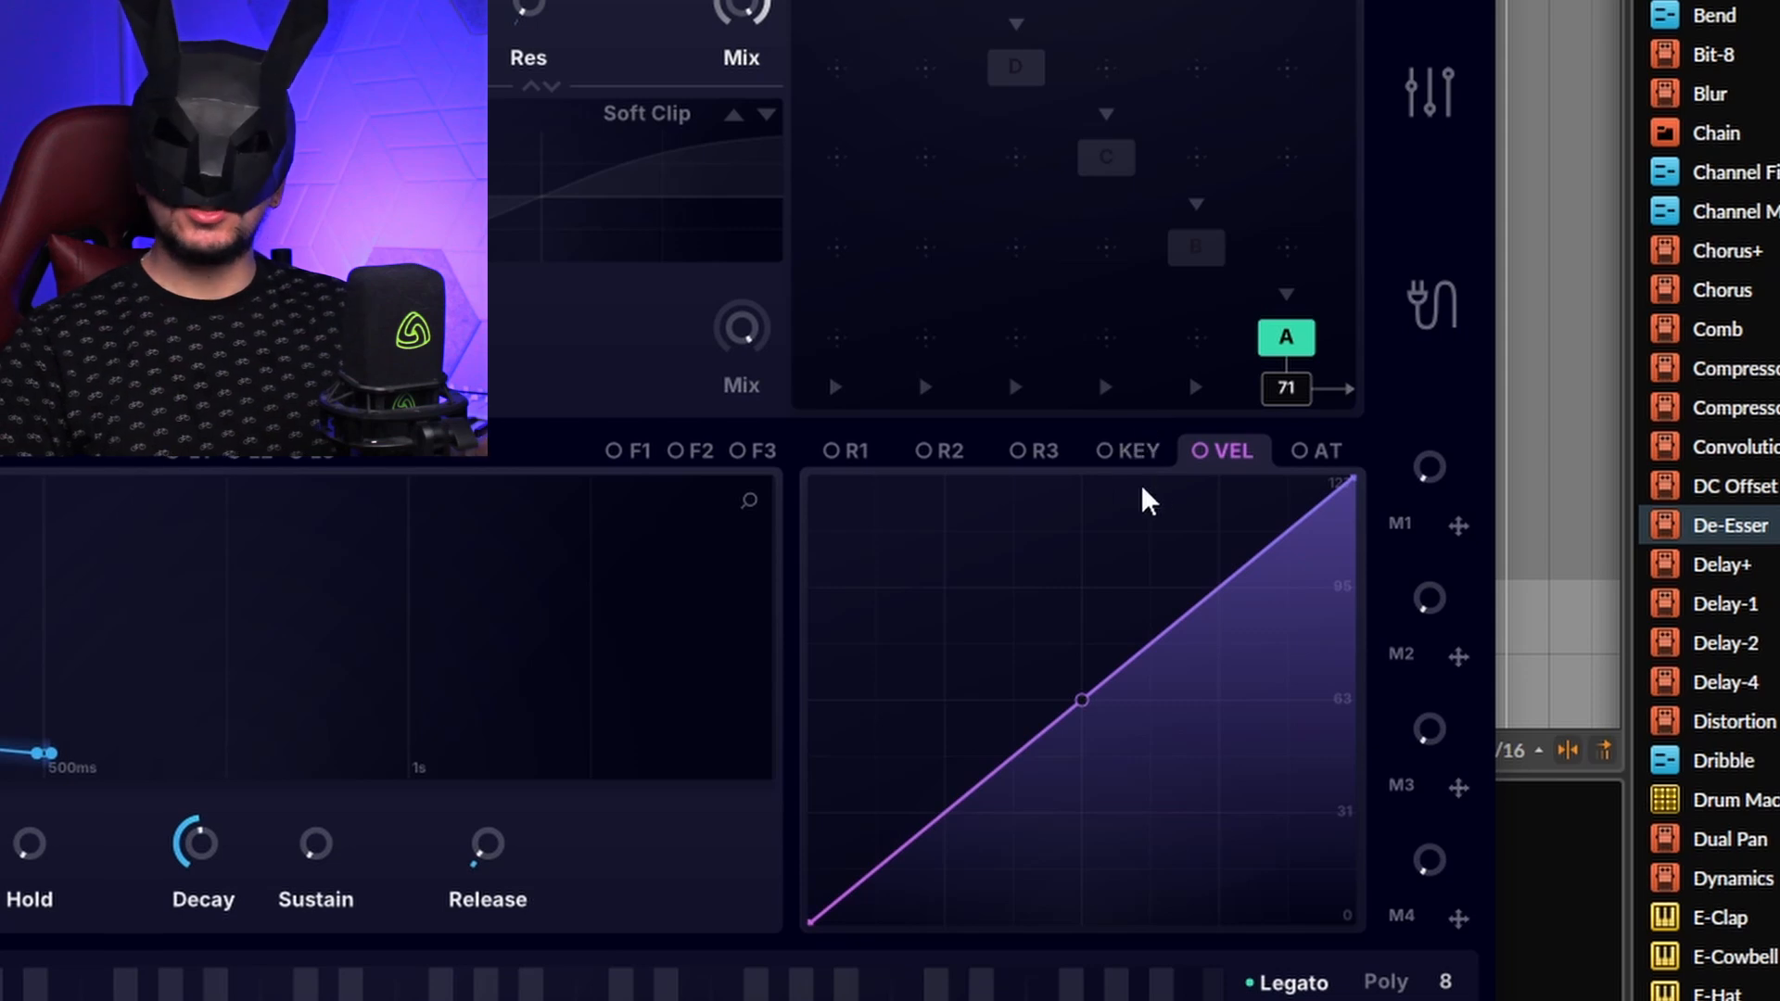
# Step: Assign VEL to the output volume at 35% and to the filter Freq knob at 15%
pyautogui.moveTo(1211, 451); pyautogui.dragTo(1261, 136)
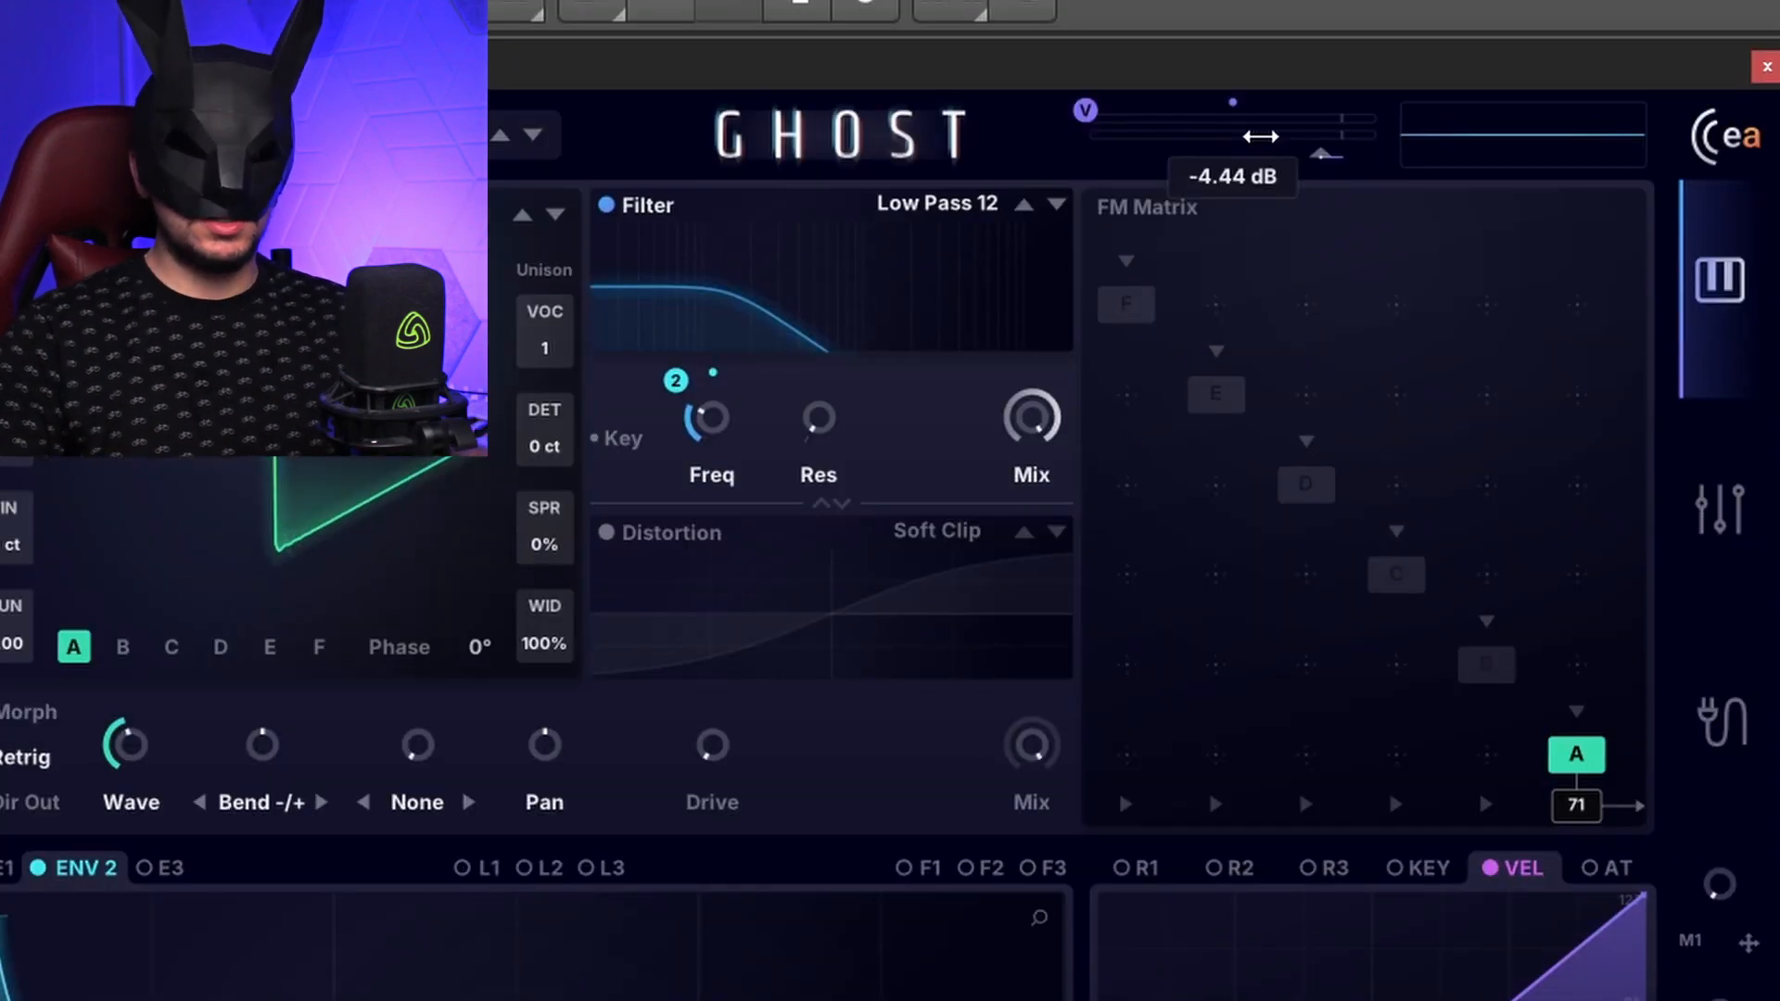
pyautogui.moveTo(1086, 113); pyautogui.dragTo(1090, 85)
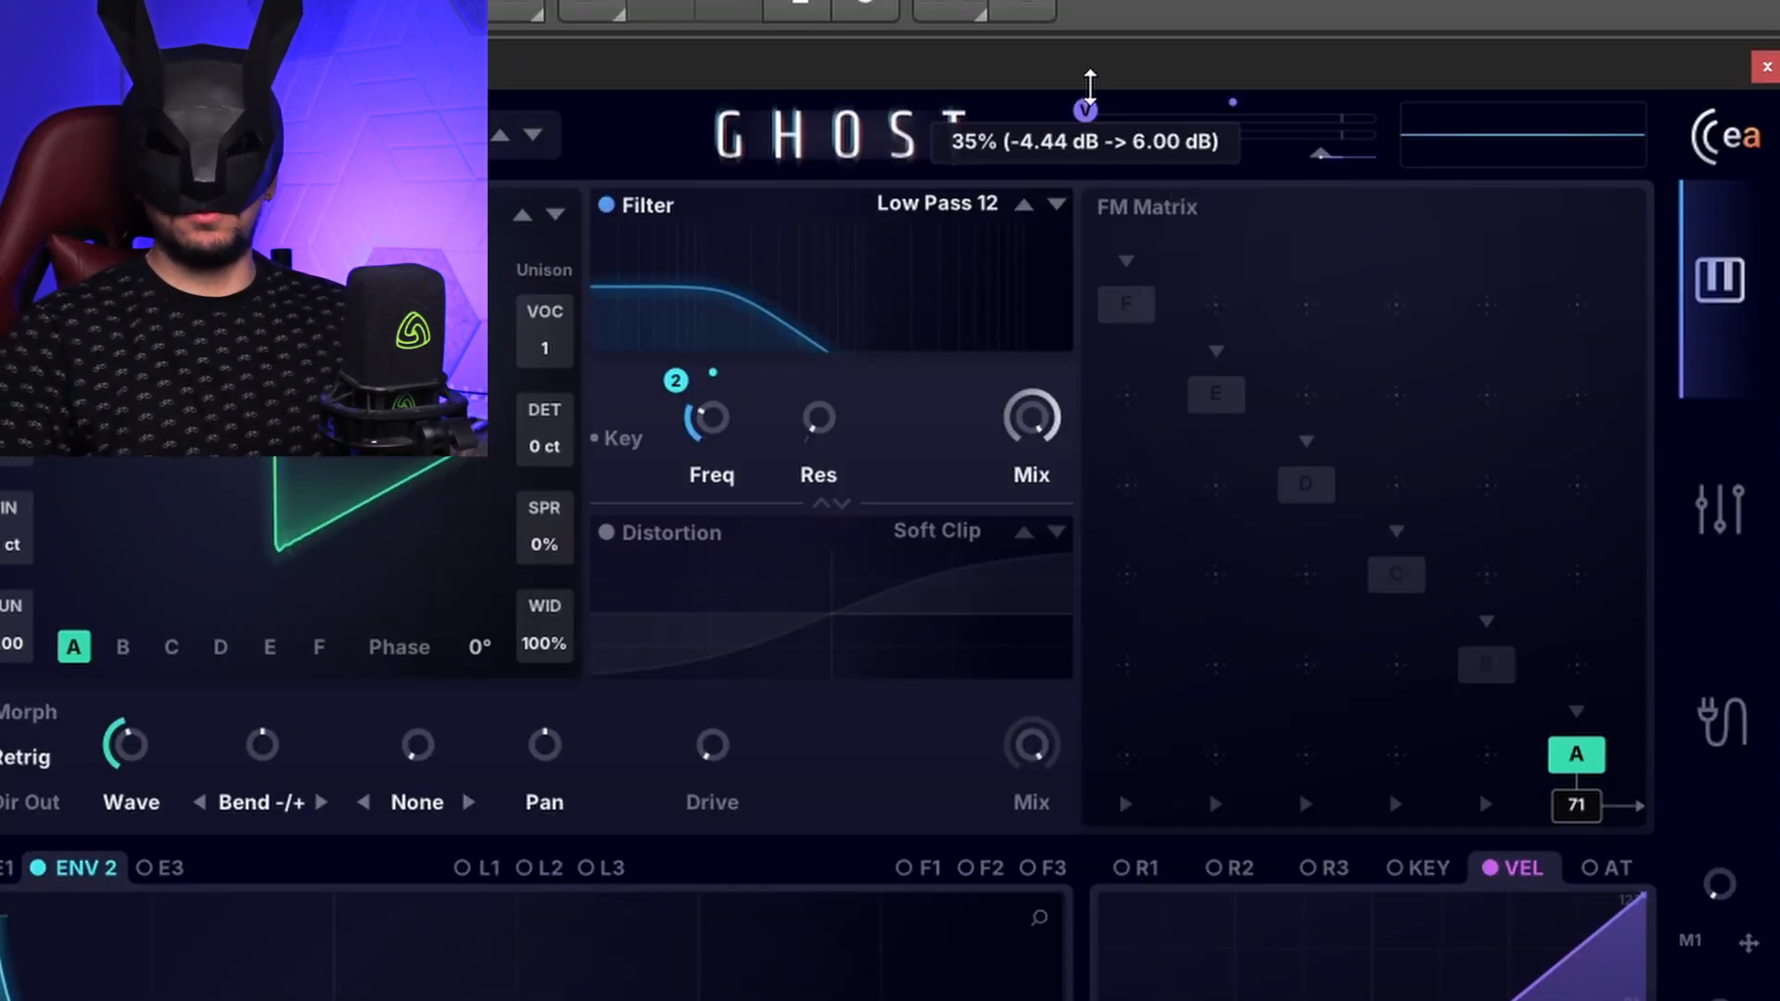
pyautogui.moveTo(1490, 866); pyautogui.dragTo(670, 362)
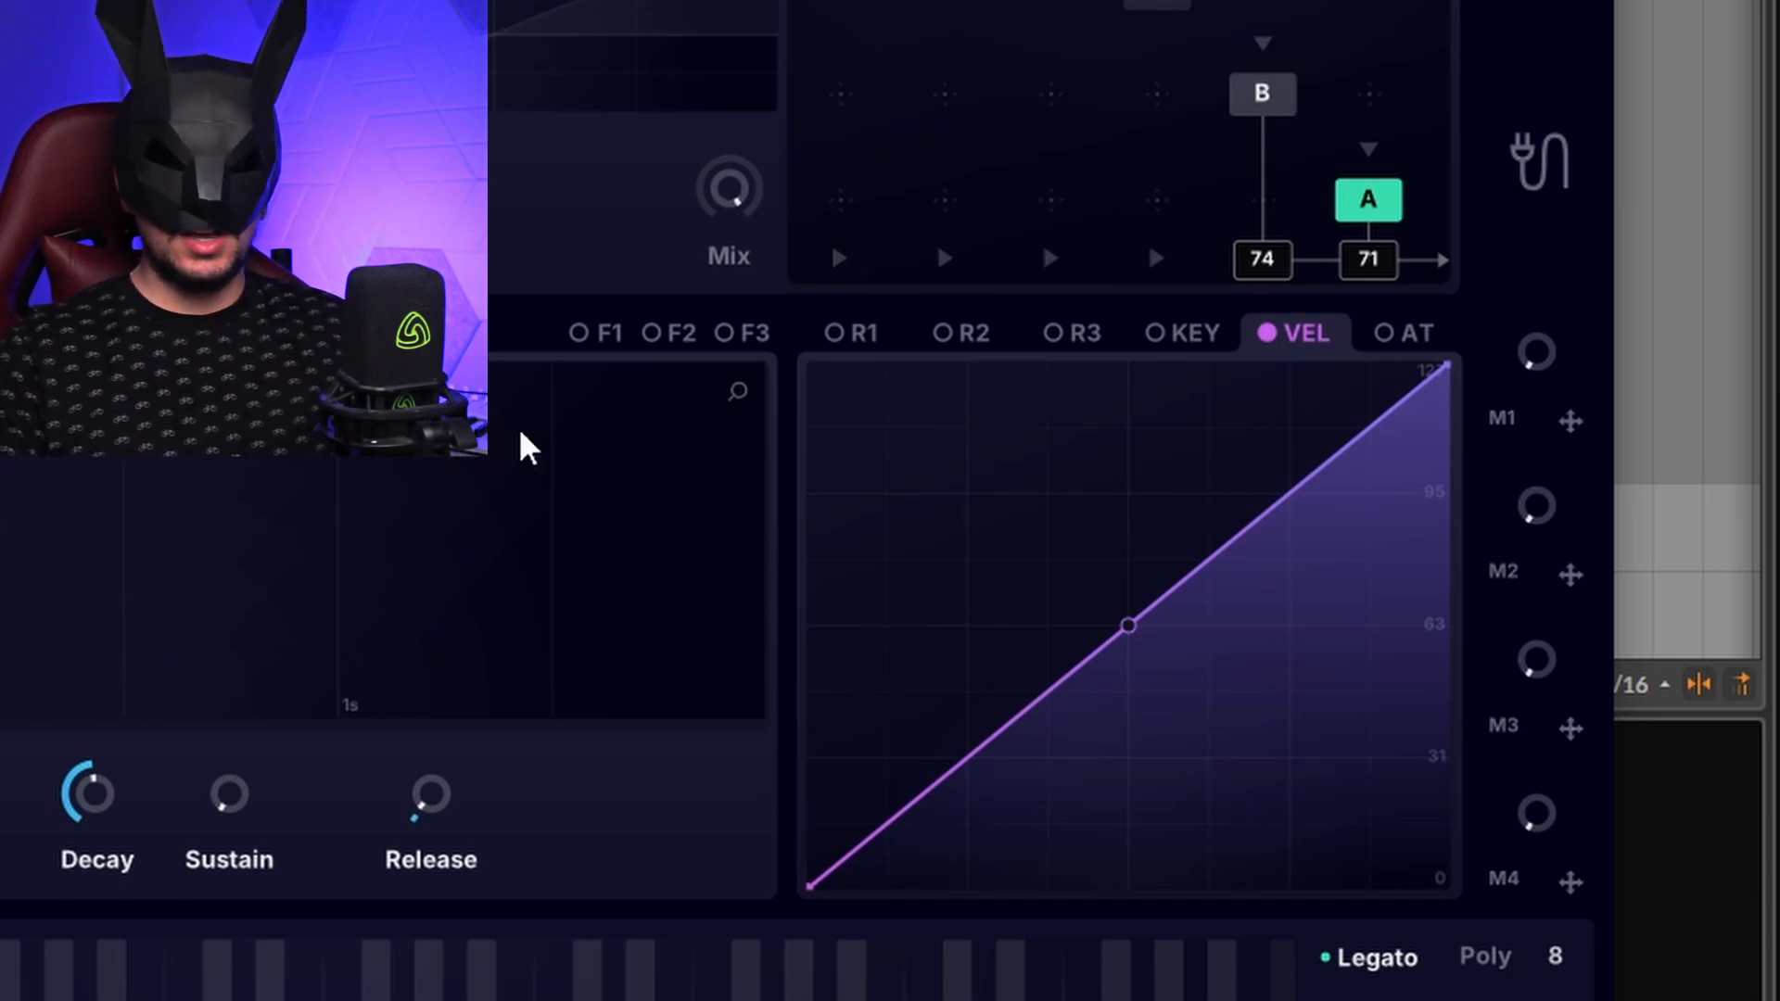
# Step: Route VEL to an oscillator parameter, to ENV 1 Decay, and to Release at 31%
pyautogui.moveTo(1327, 339); pyautogui.dragTo(623, 376)
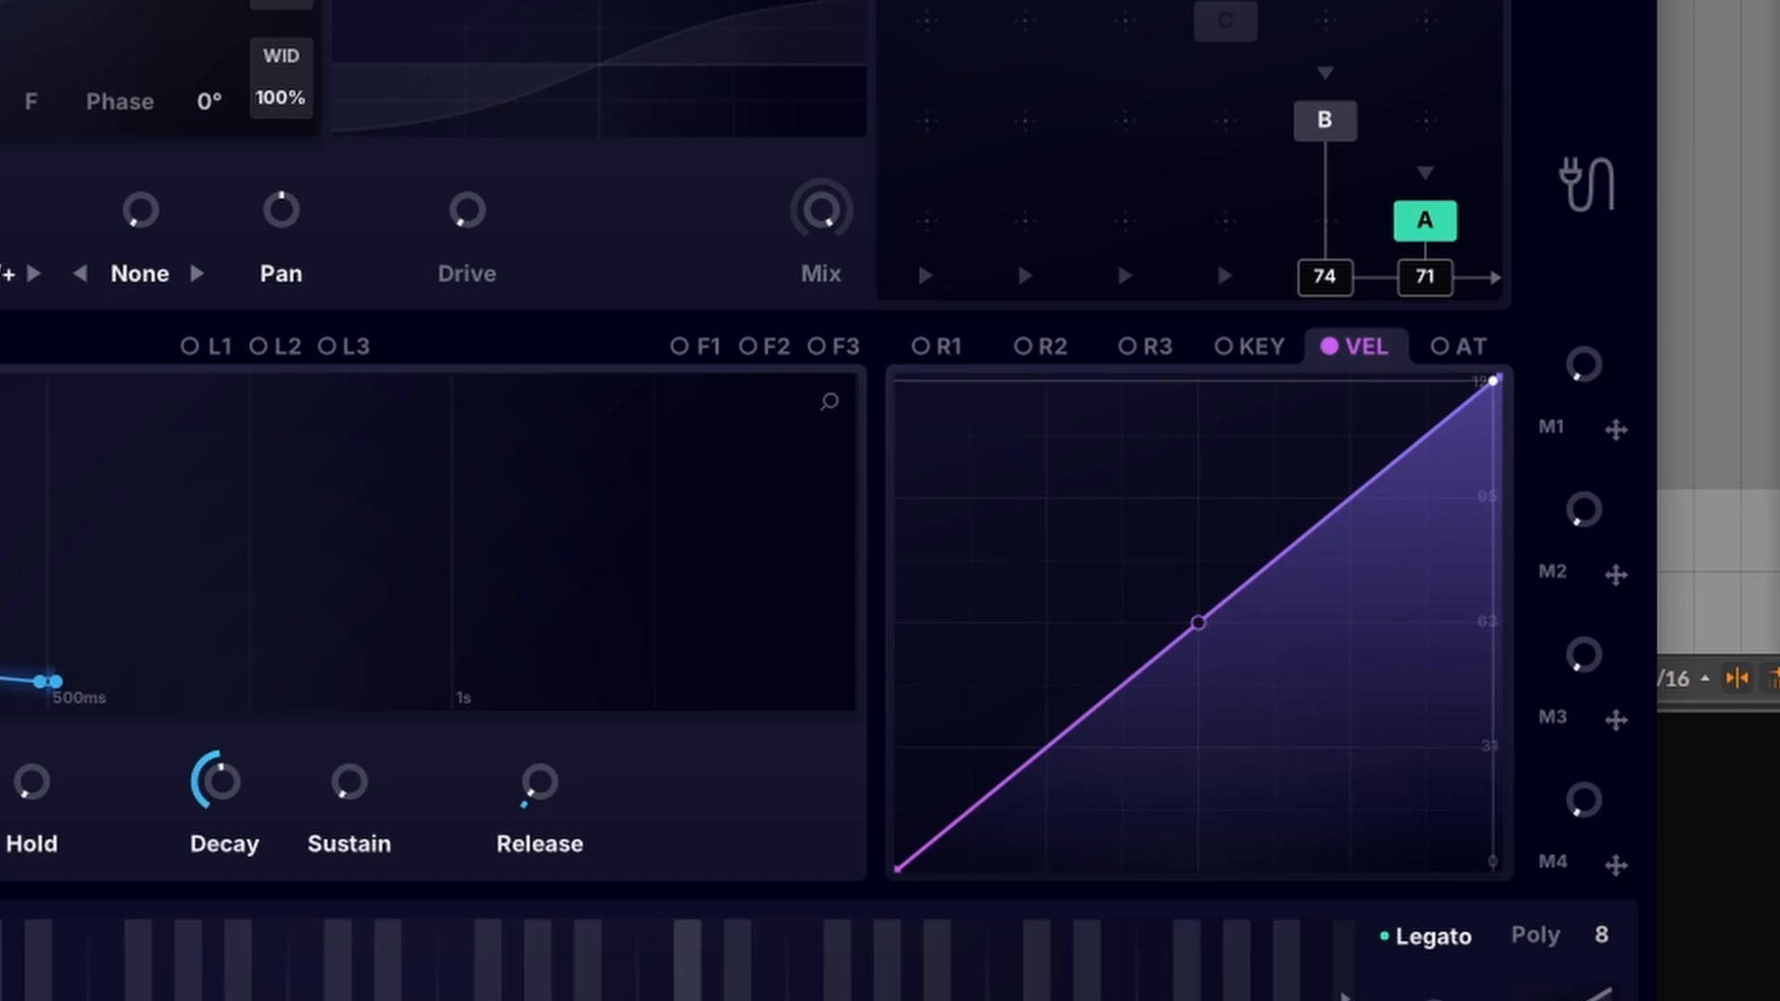
pyautogui.moveTo(1346, 345); pyautogui.dragTo(1065, 691)
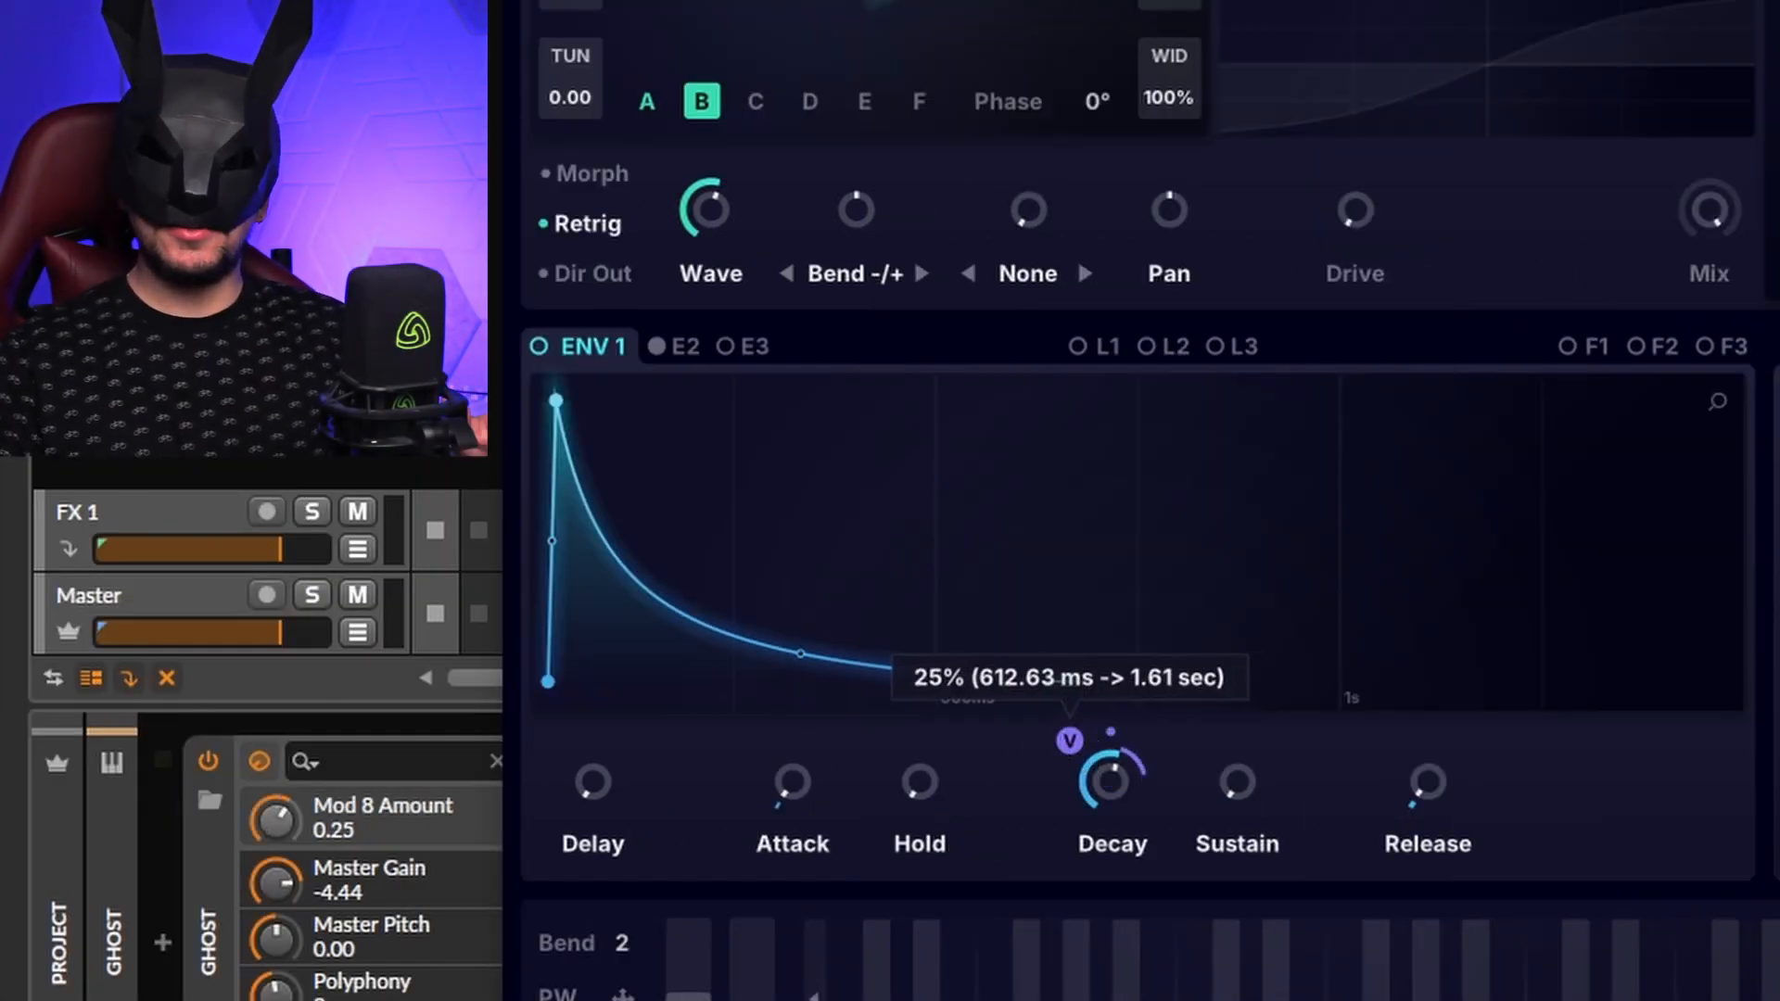
pyautogui.moveTo(1421, 744); pyautogui.dragTo(1417, 592)
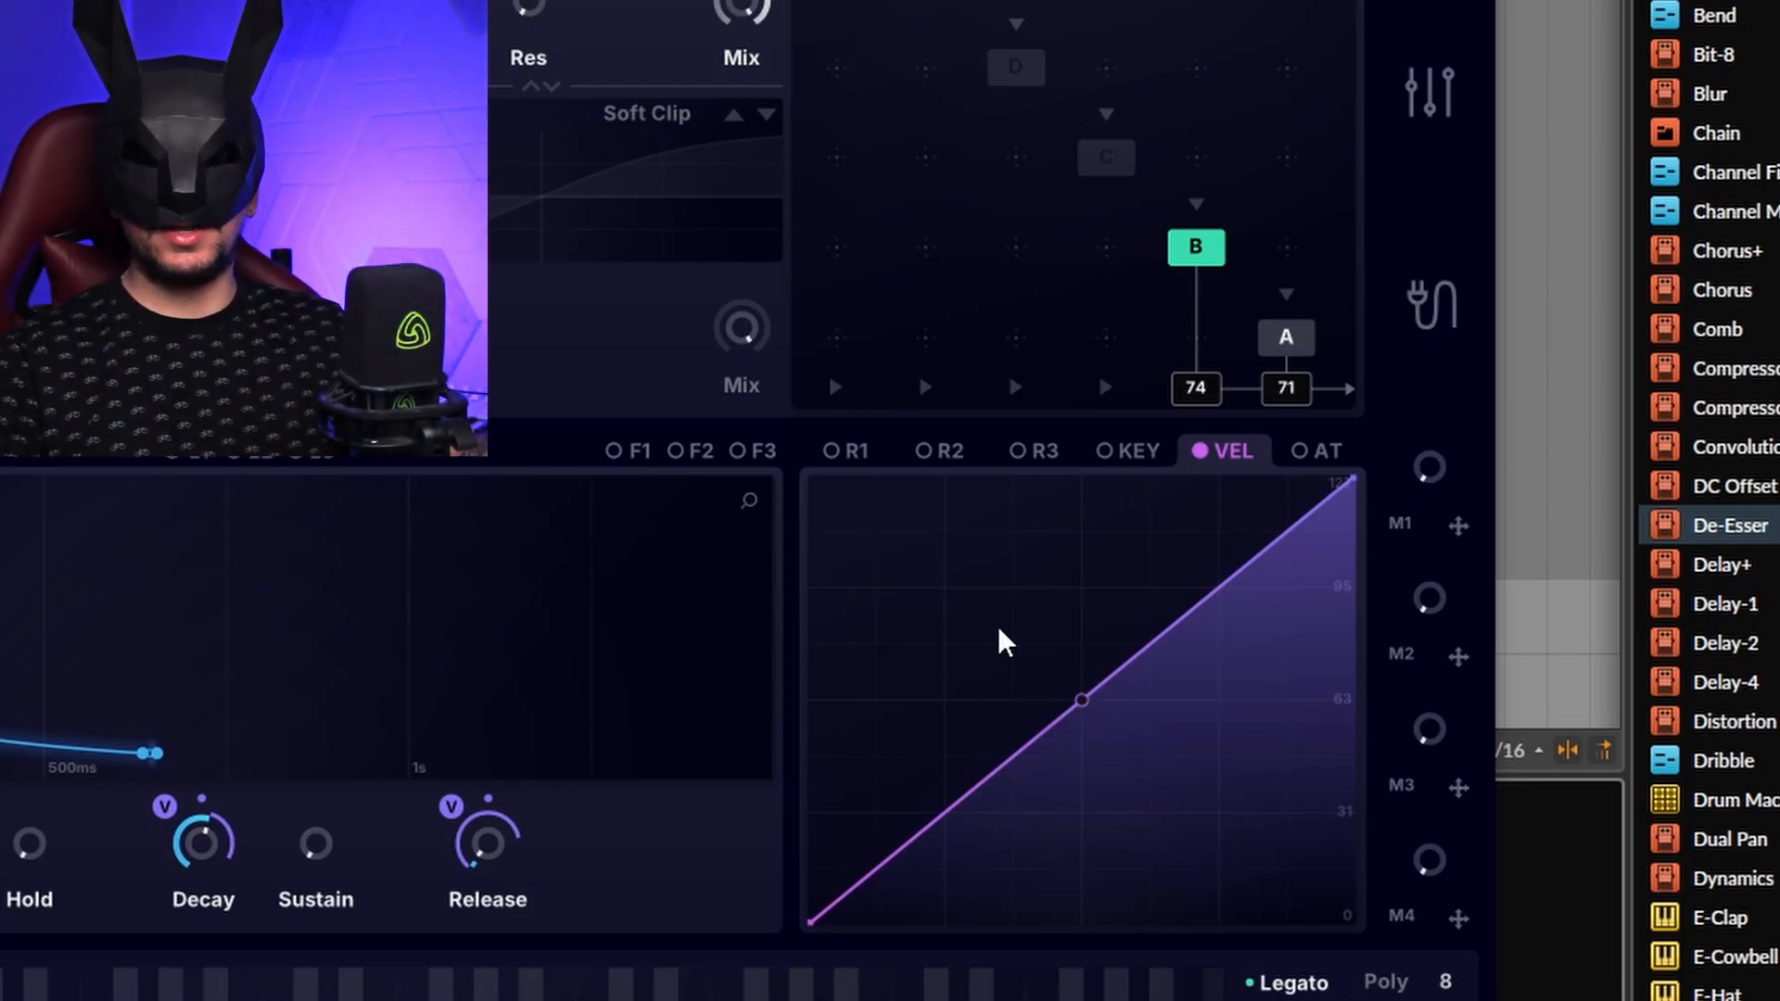
# Step: Add a breakpoint to the VEL curve and drag it up and to the left
pyautogui.doubleClick(998, 627)
pyautogui.moveTo(998, 627); pyautogui.dragTo(1046, 597)
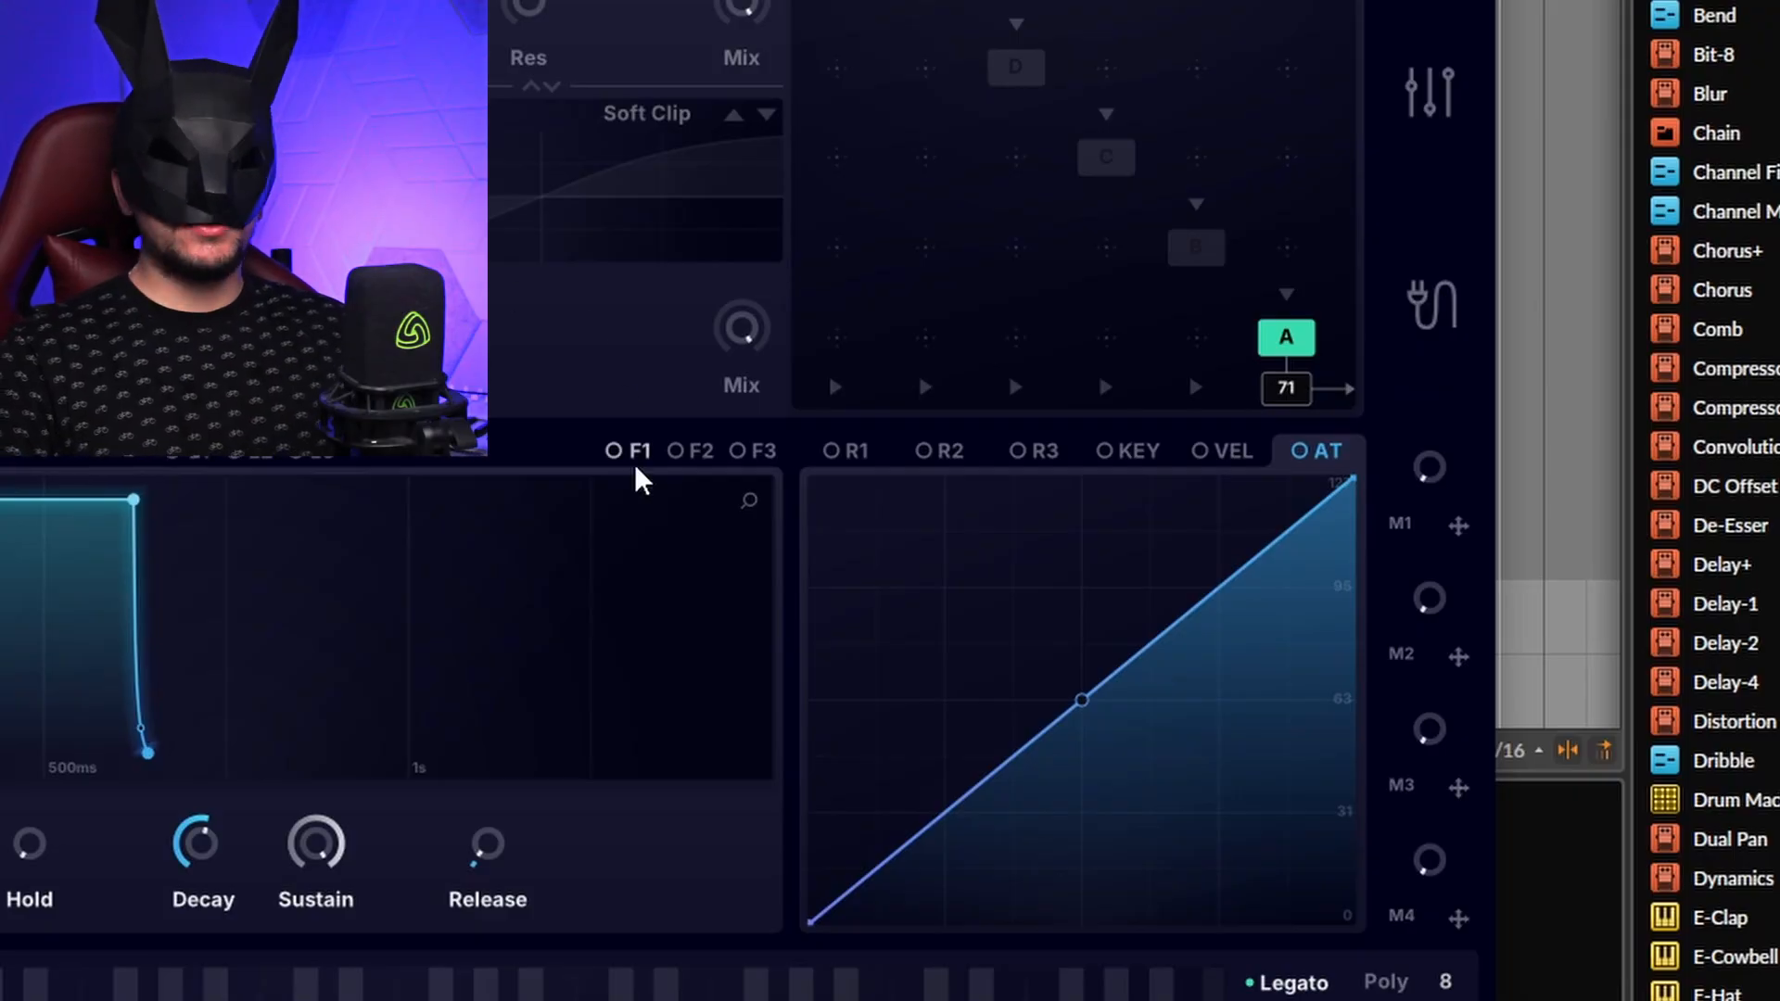
# Step: Open the F1 tab to show the FREQ 1 frequency envelope
pyautogui.click(635, 457)
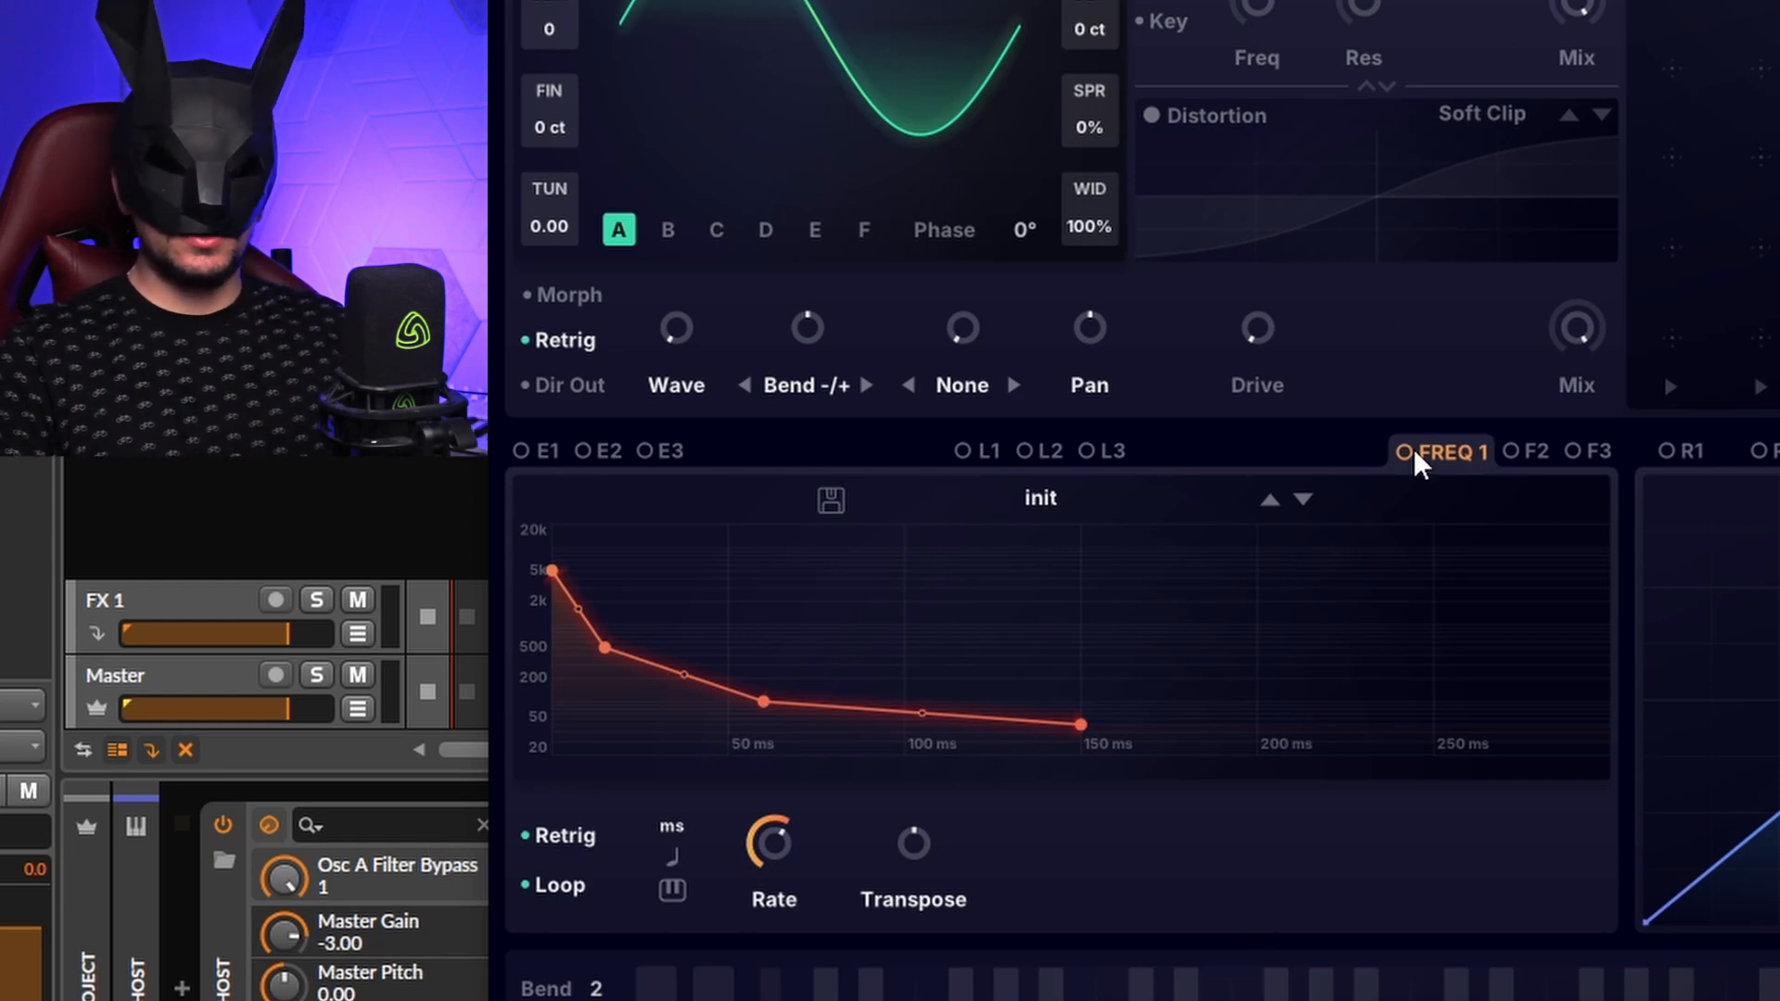
# Step: Route FREQ 1 to tuning and cutoff, then edit its start and second points and set the length to about 588 ms
pyautogui.moveTo(1416, 461); pyautogui.dragTo(549, 219)
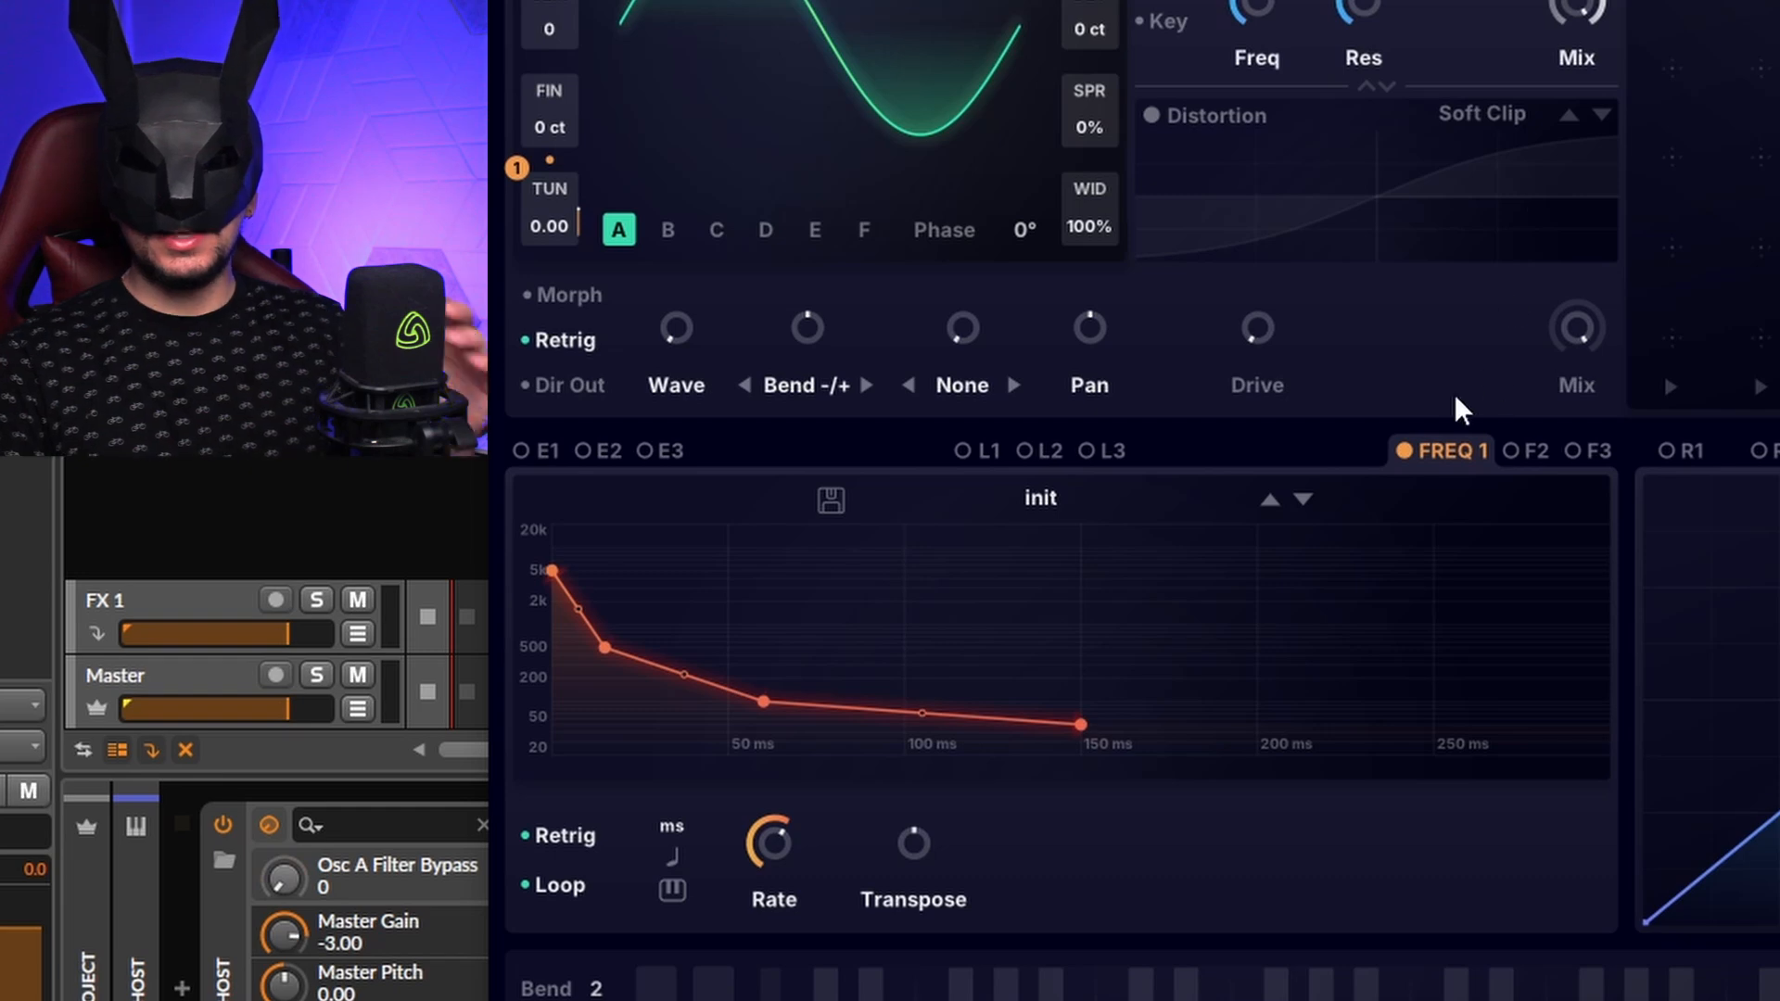
pyautogui.moveTo(1446, 450); pyautogui.dragTo(1261, 14)
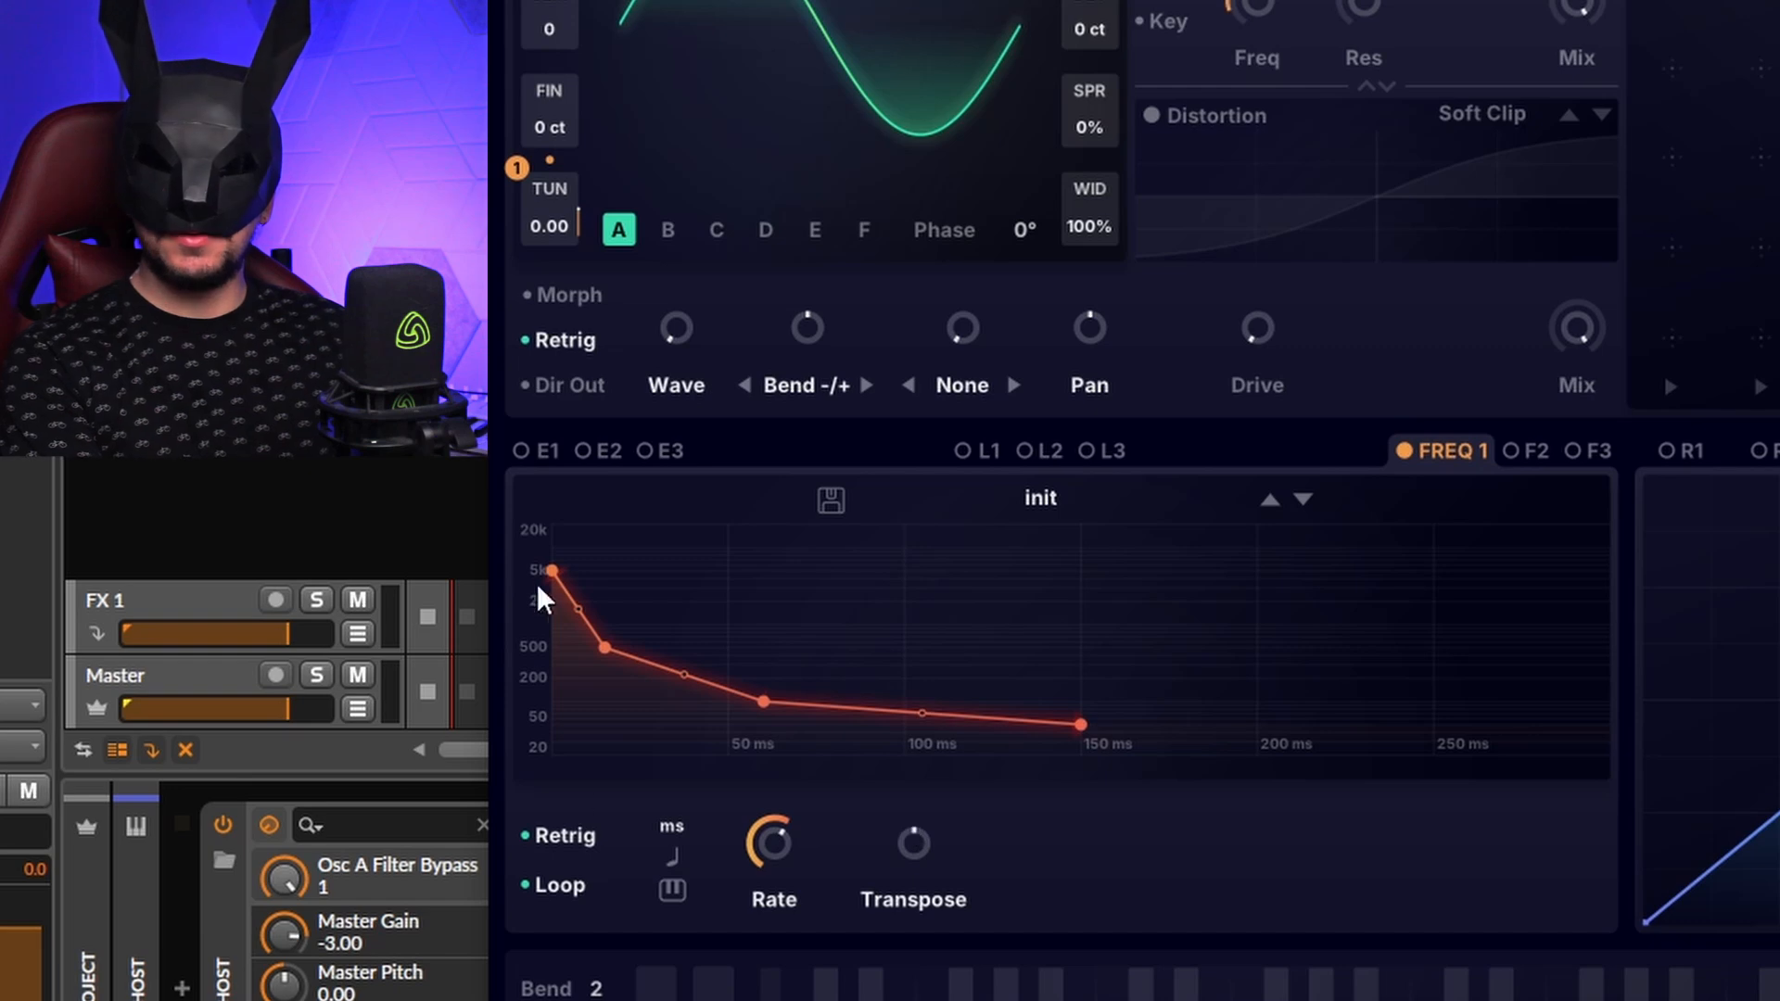
pyautogui.moveTo(606, 647)
pyautogui.mouseDown()
pyautogui.moveTo(665, 487)
pyautogui.moveTo(639, 747)
pyautogui.moveTo(664, 523)
pyautogui.moveTo(629, 652)
pyautogui.mouseUp()
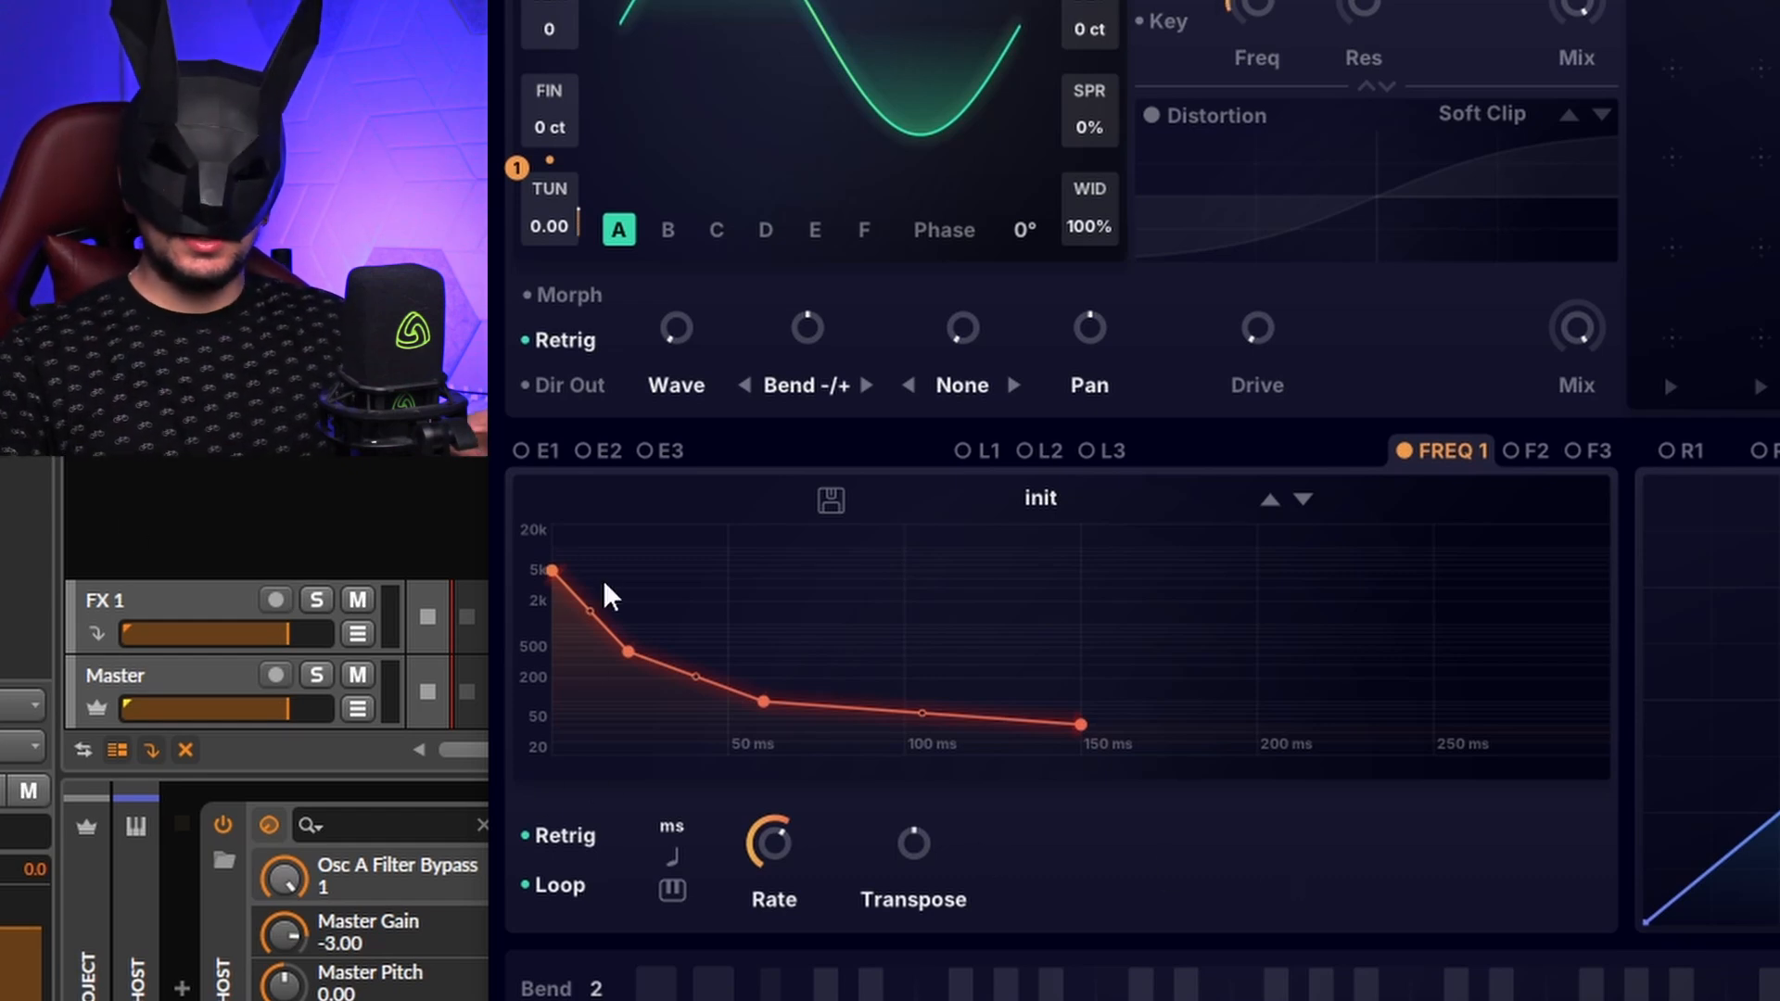
pyautogui.moveTo(552, 570)
pyautogui.mouseDown()
pyautogui.moveTo(551, 529)
pyautogui.moveTo(553, 590)
pyautogui.mouseUp()
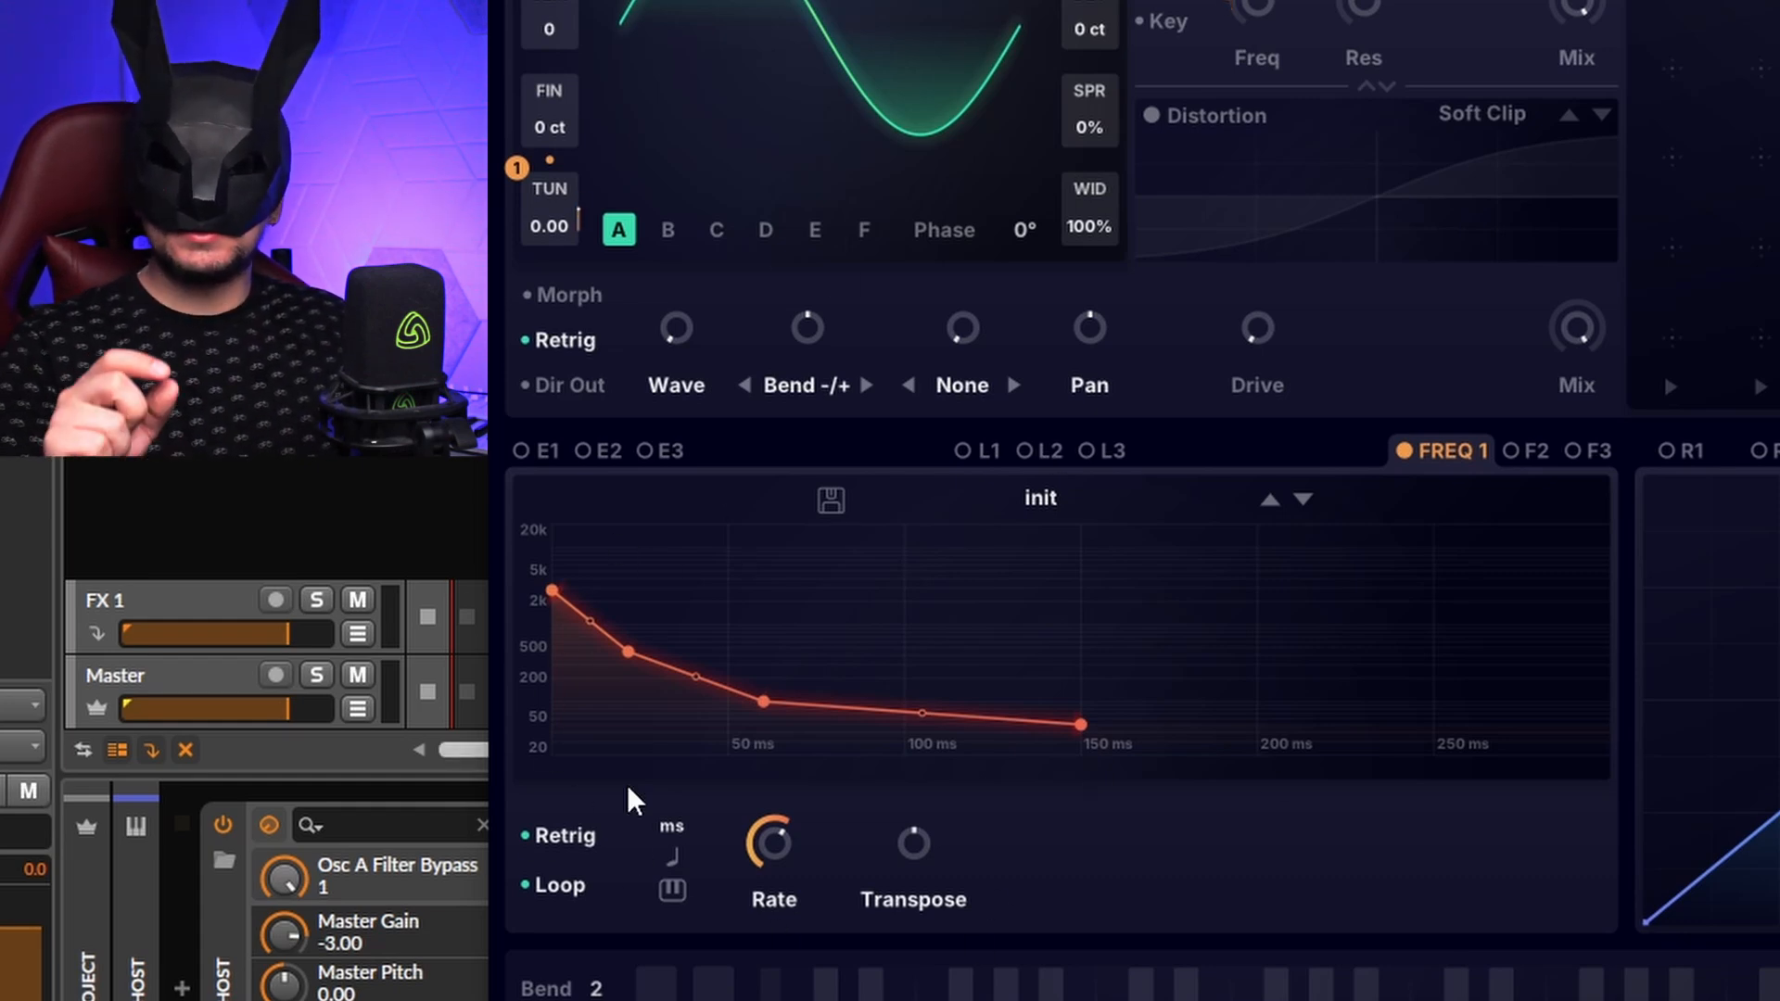
pyautogui.moveTo(779, 891); pyautogui.dragTo(776, 928)
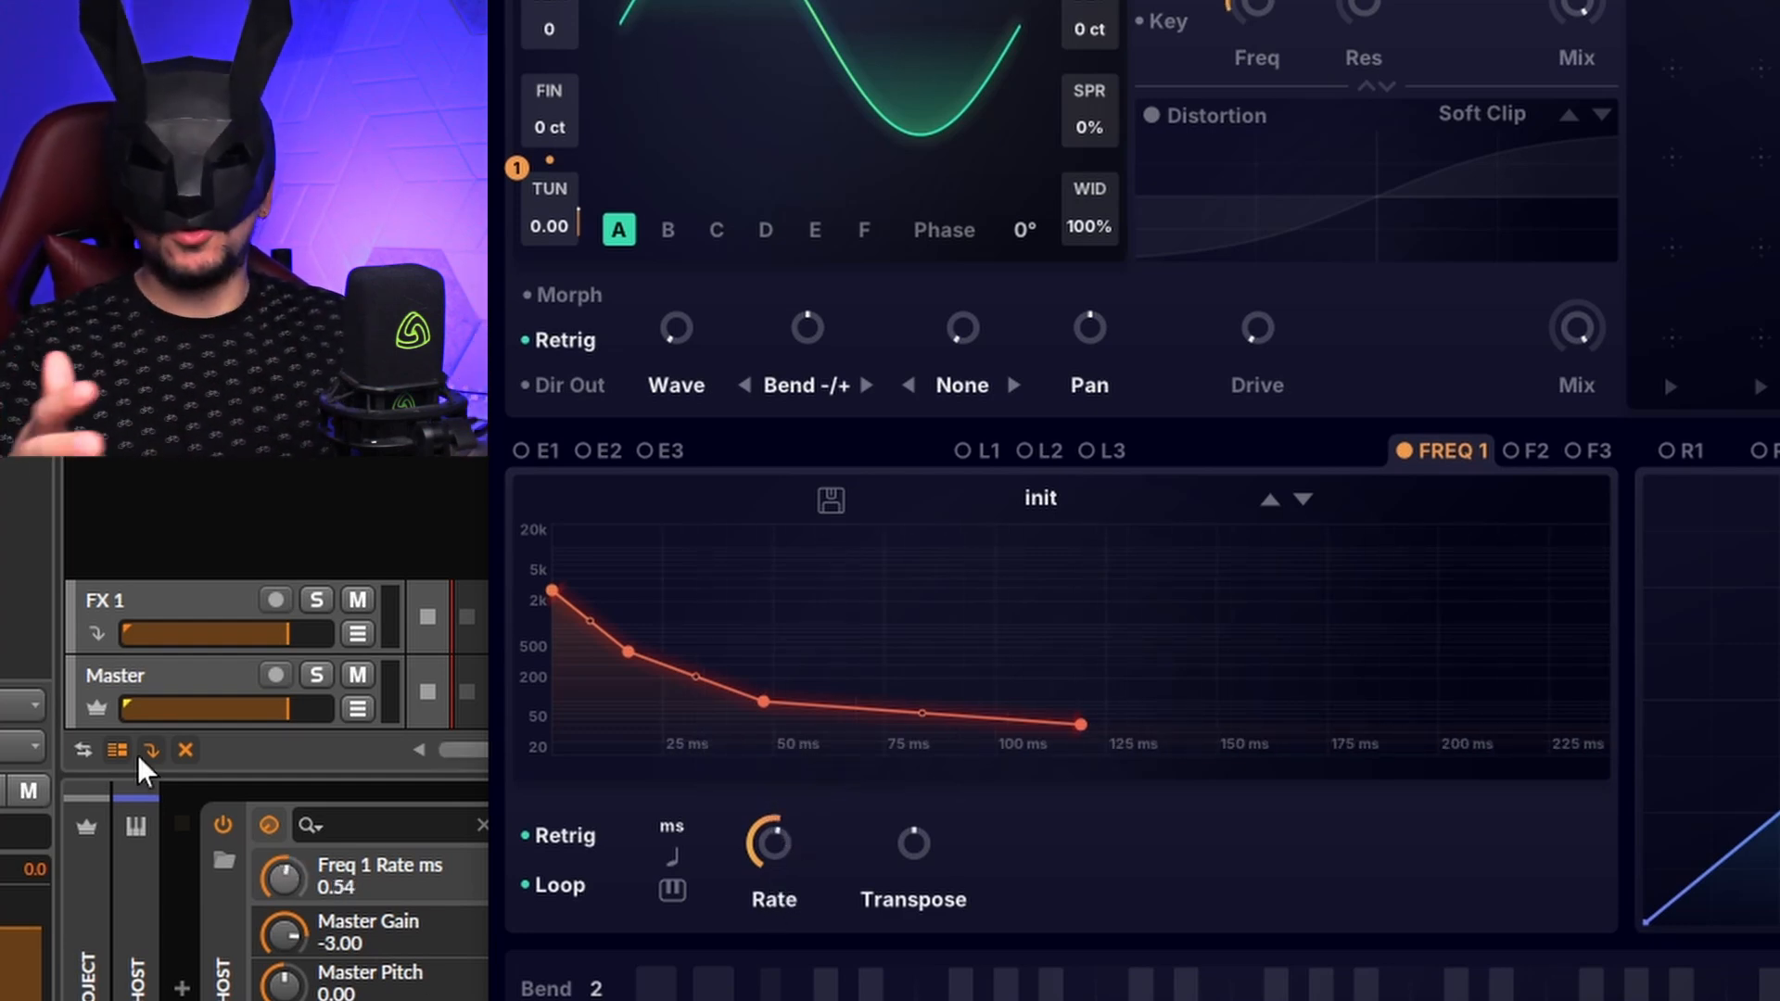
pyautogui.moveTo(782, 864); pyautogui.dragTo(855, 646)
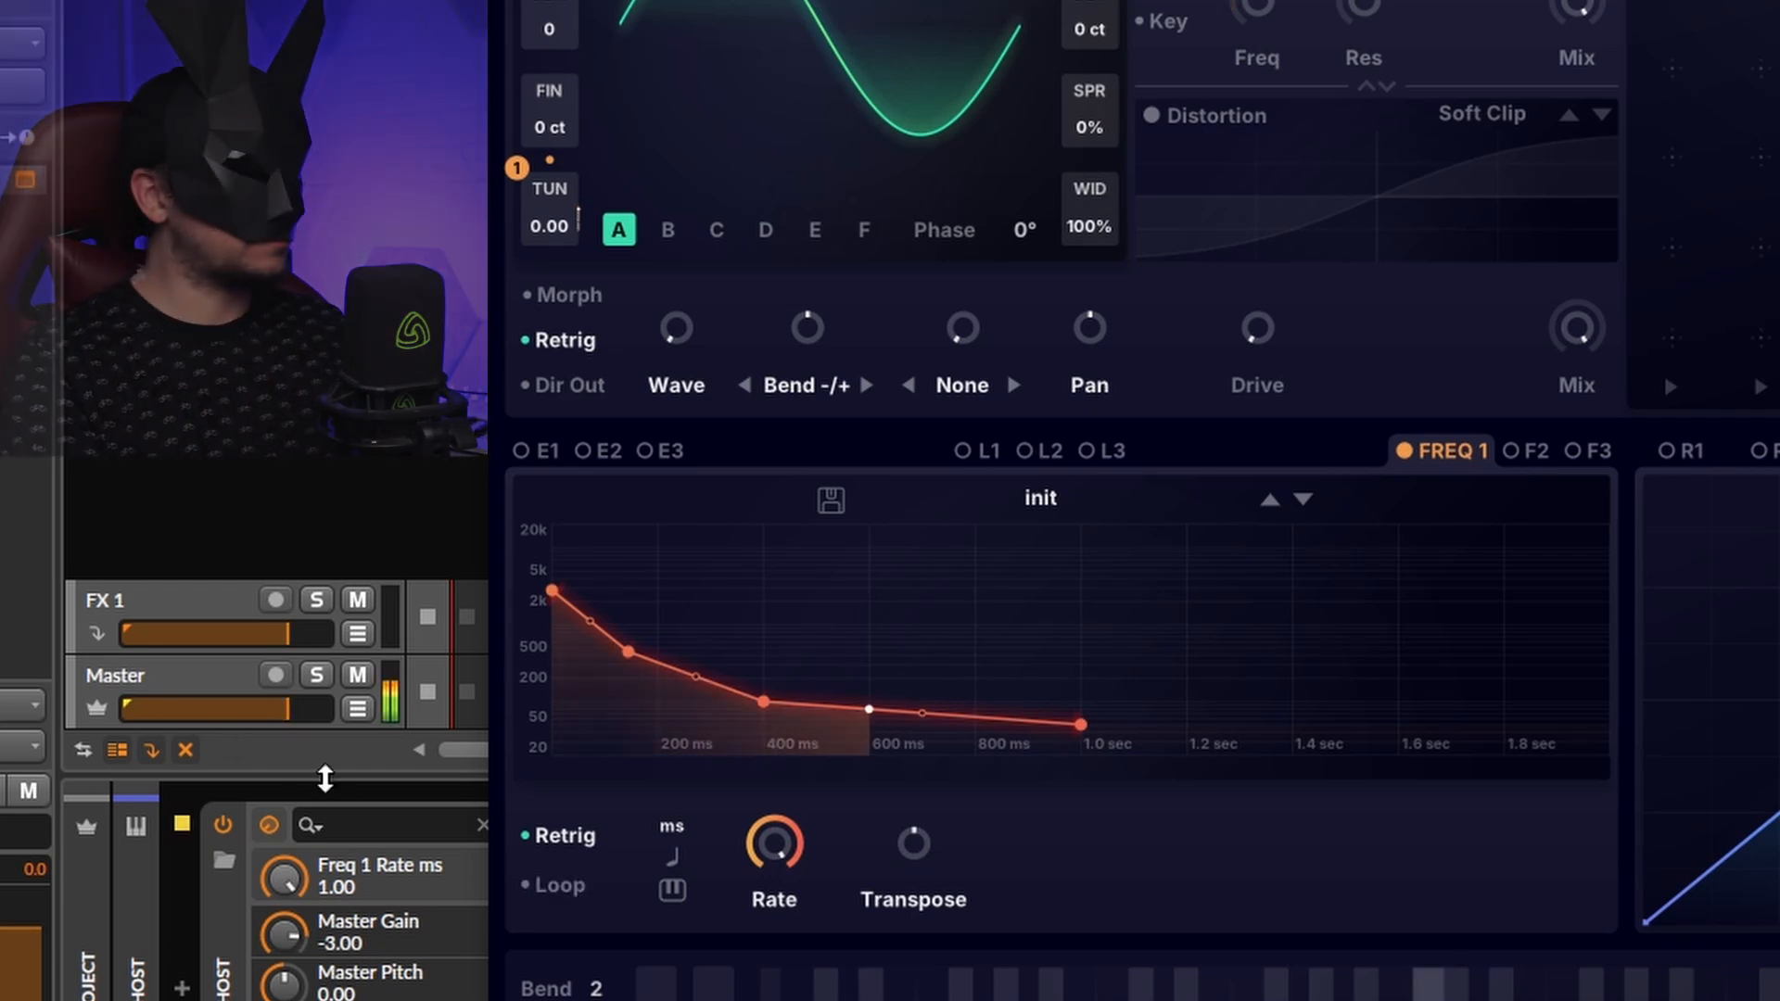
pyautogui.moveTo(775, 842); pyautogui.dragTo(813, 983)
pyautogui.moveTo(638, 651); pyautogui.dragTo(663, 677)
pyautogui.moveTo(552, 591)
pyautogui.mouseDown()
pyautogui.moveTo(556, 529)
pyautogui.moveTo(552, 569)
pyautogui.mouseUp()
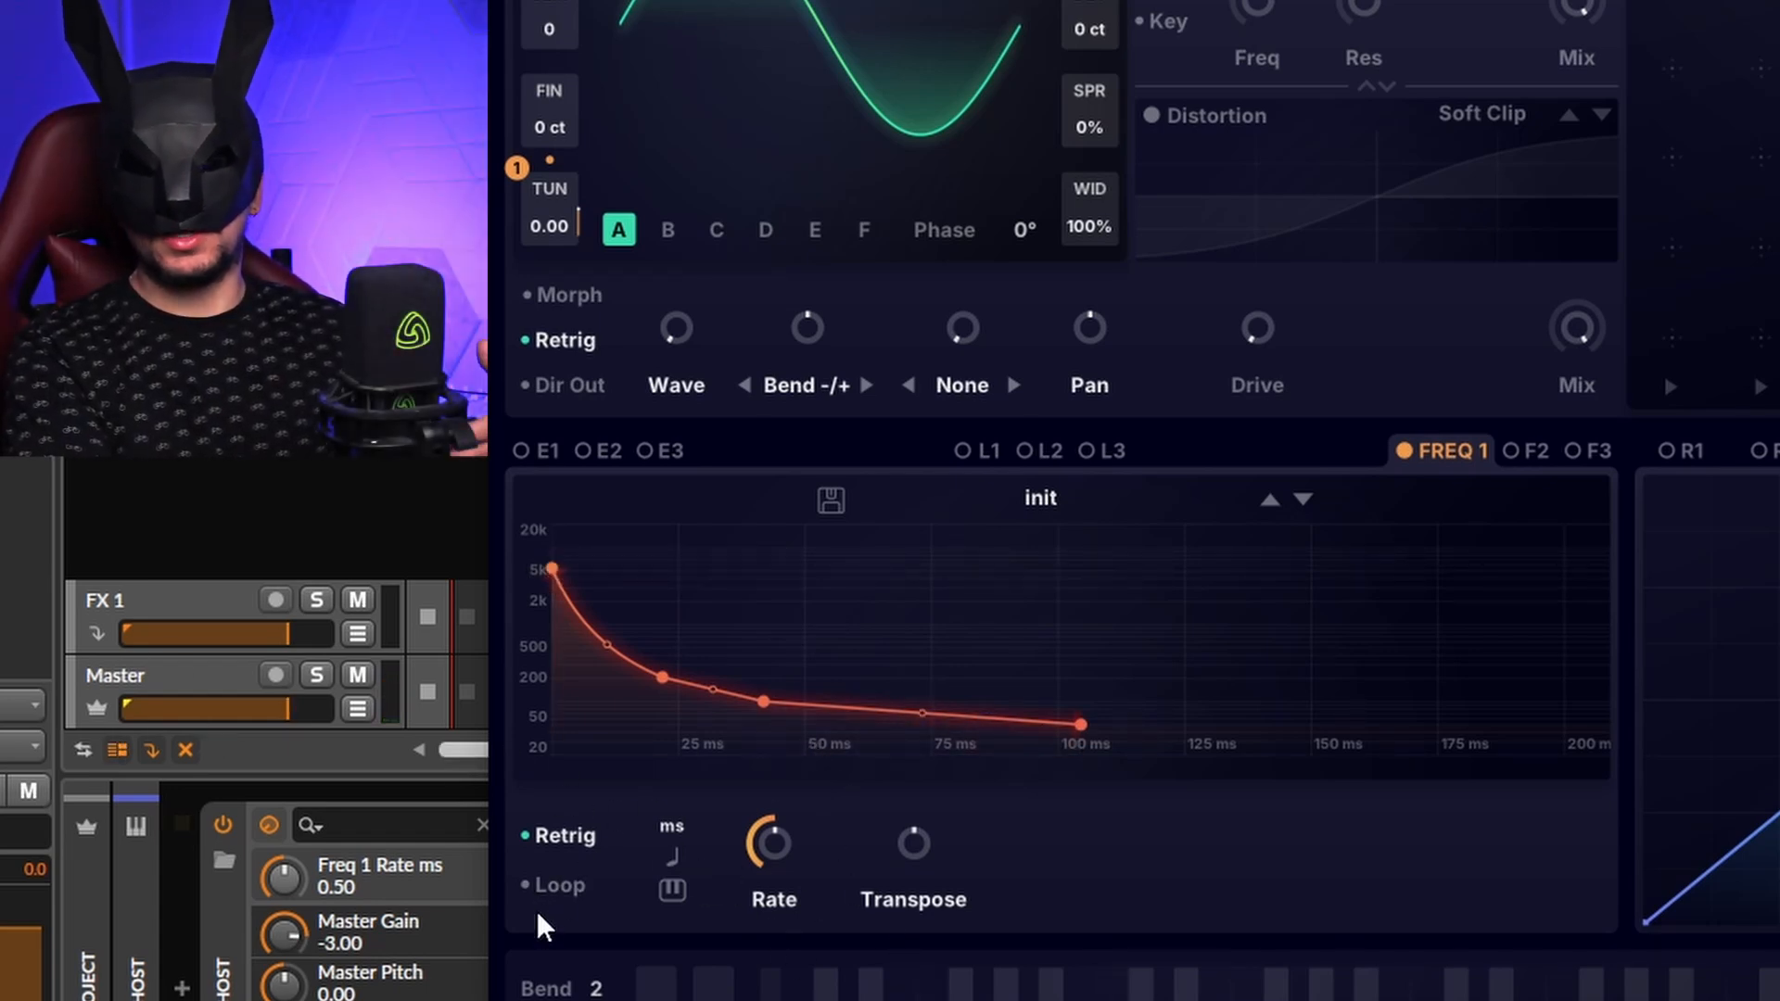
# Step: Make the frequency envelope loop at about 248 ms, then key-track its rate at -45 semitones
pyautogui.click(563, 877)
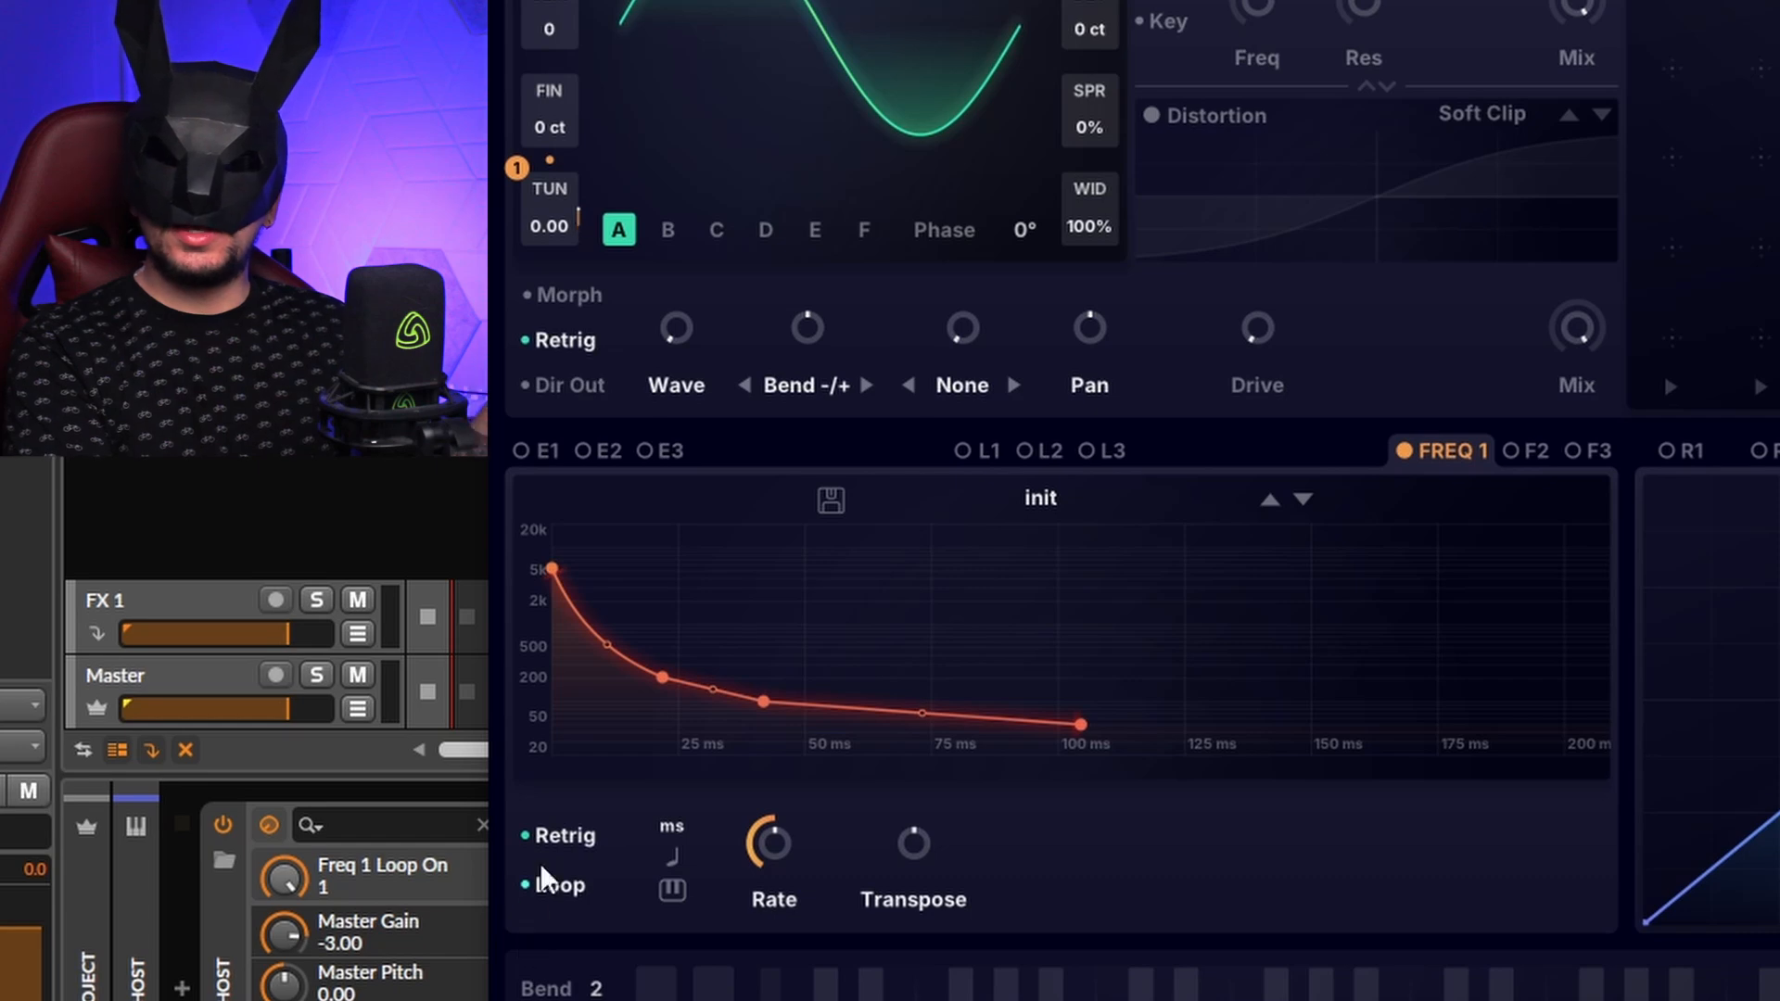
pyautogui.moveTo(776, 843)
pyautogui.mouseDown()
pyautogui.moveTo(763, 767)
pyautogui.moveTo(796, 832)
pyautogui.mouseUp()
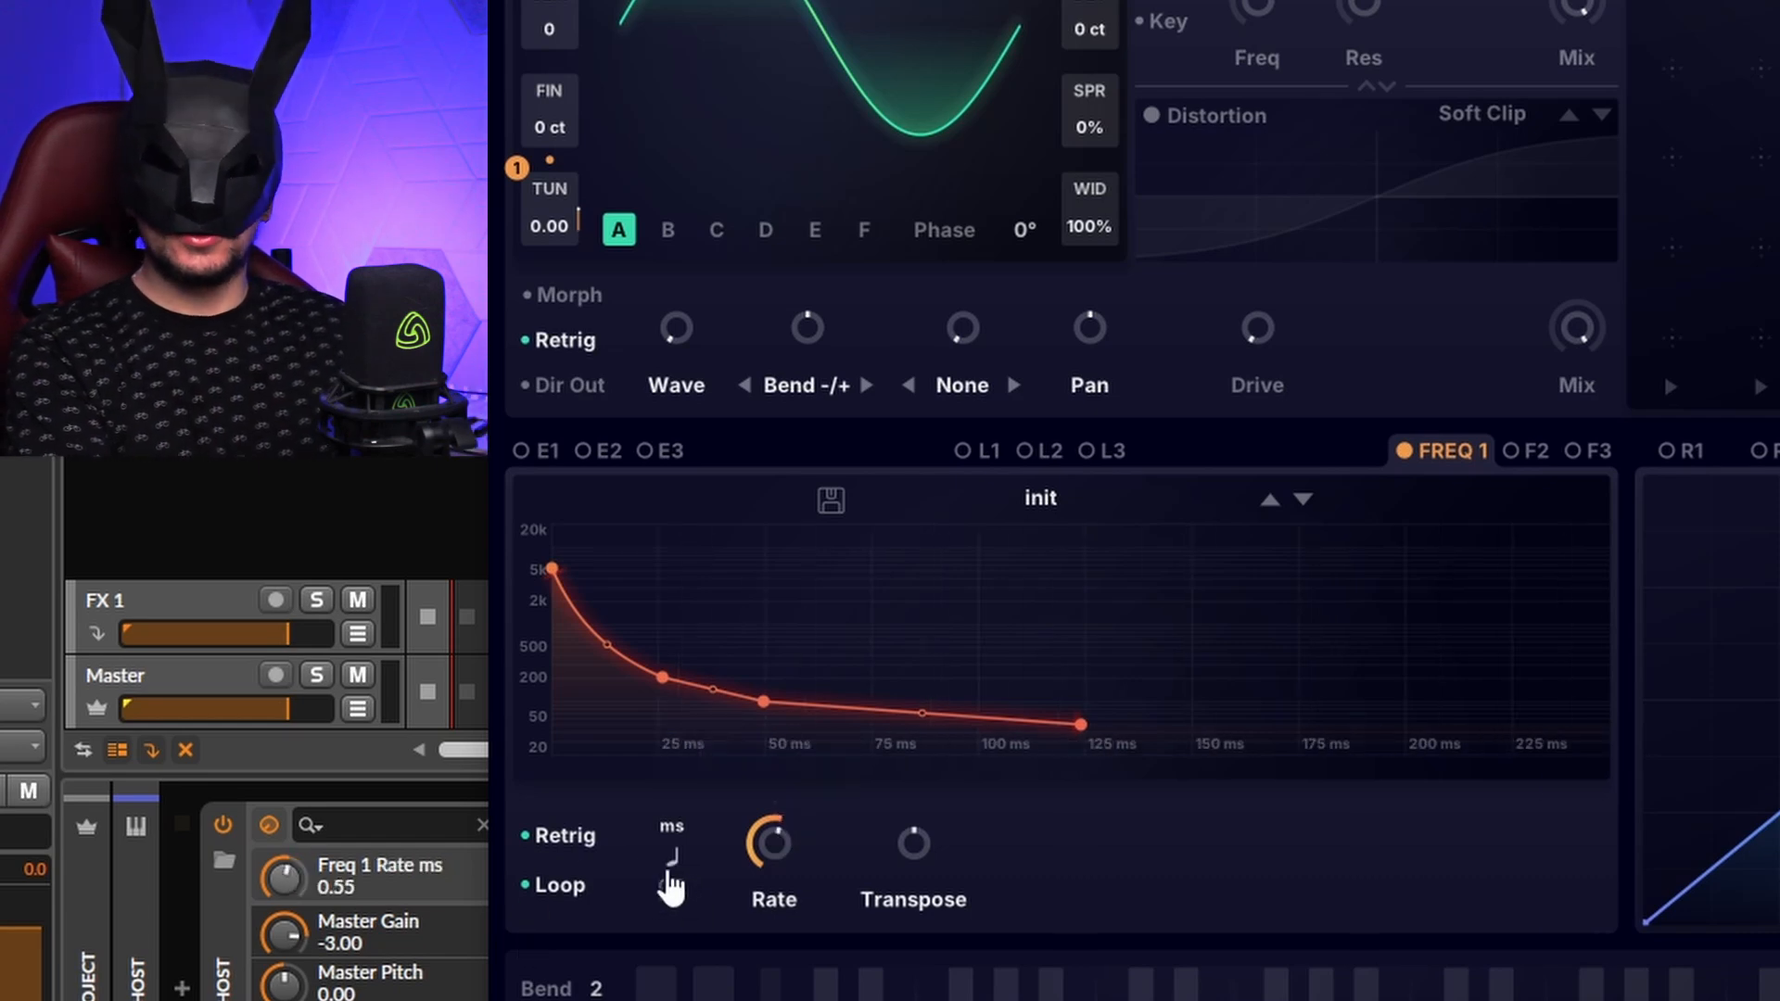
pyautogui.click(672, 890)
pyautogui.click(674, 895)
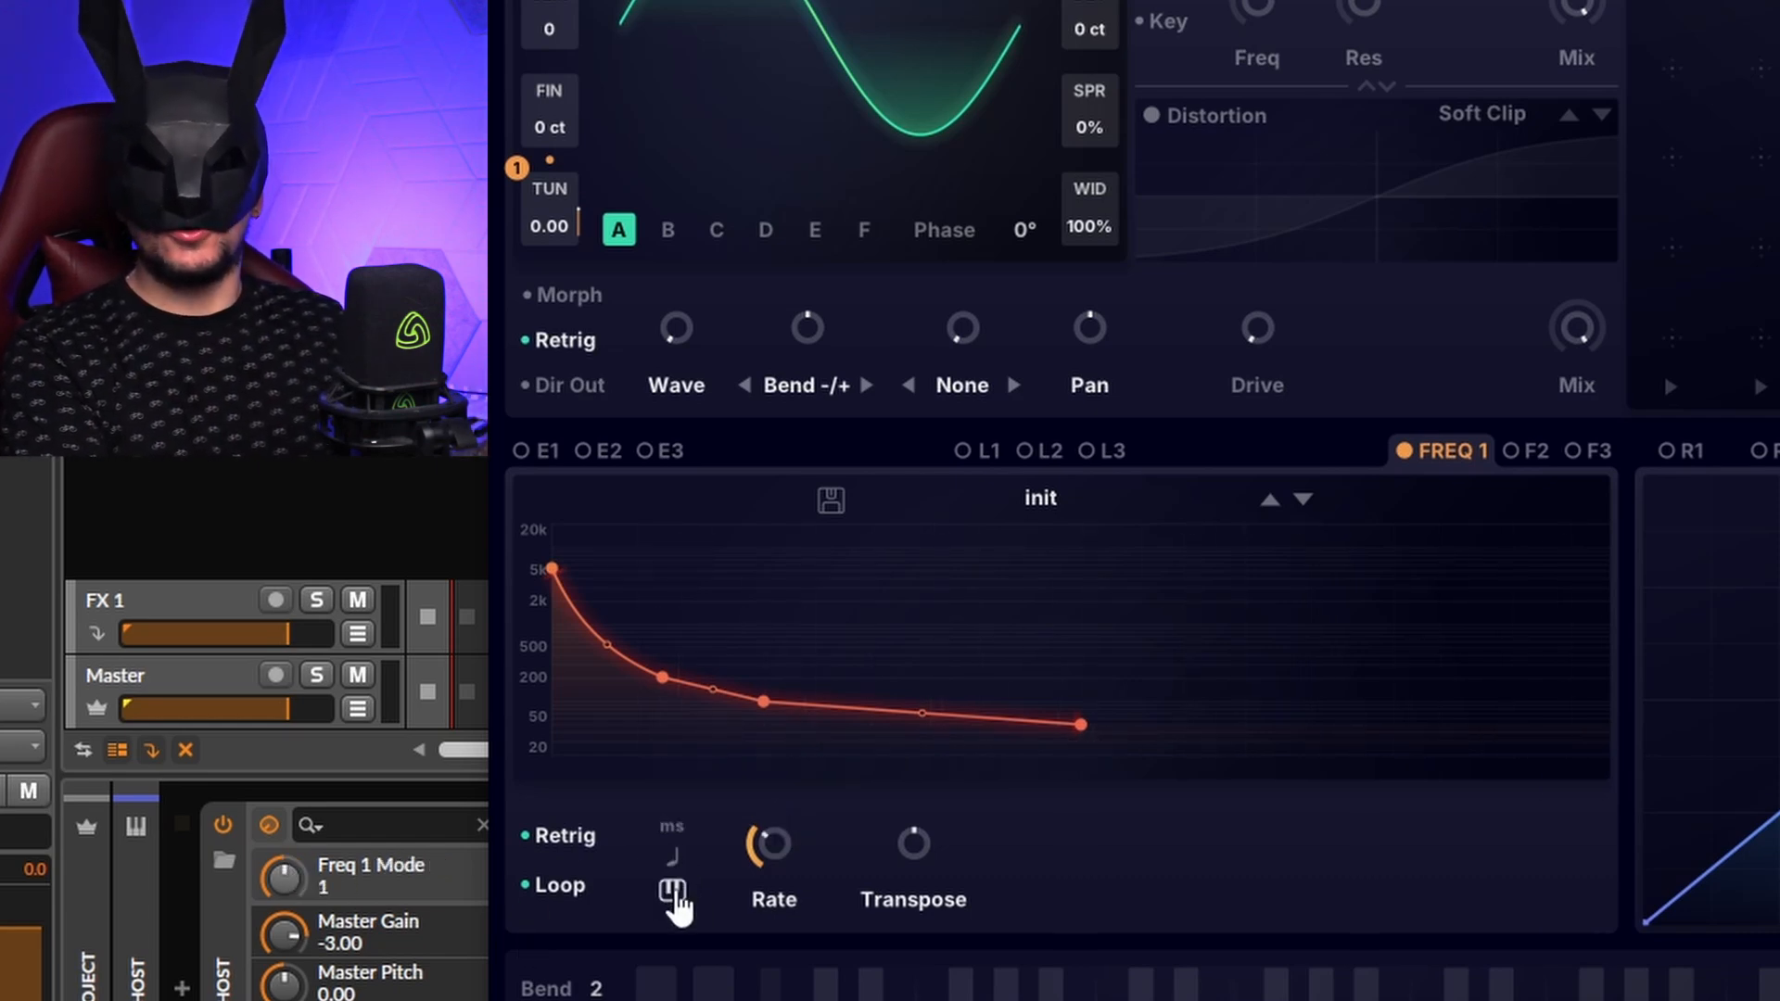
pyautogui.moveTo(755, 851)
pyautogui.mouseDown()
pyautogui.moveTo(803, 624)
pyautogui.moveTo(789, 814)
pyautogui.moveTo(765, 871)
pyautogui.mouseUp()
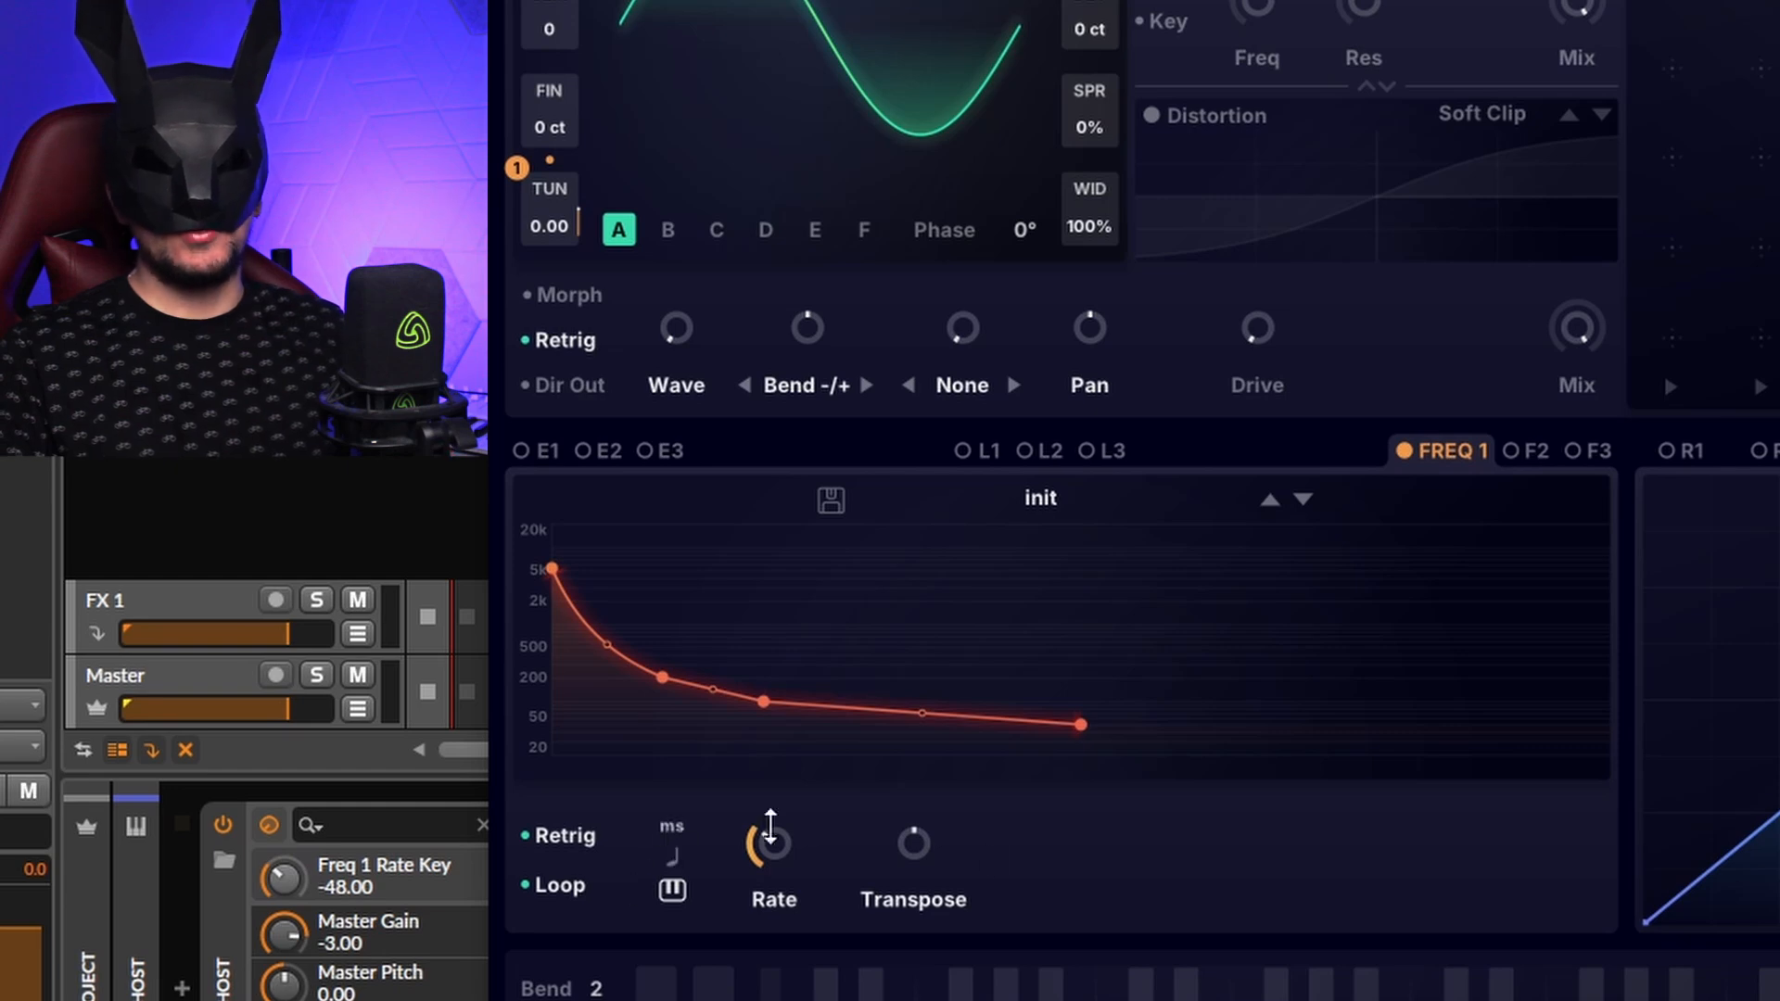
pyautogui.moveTo(770, 843); pyautogui.dragTo(461, 20)
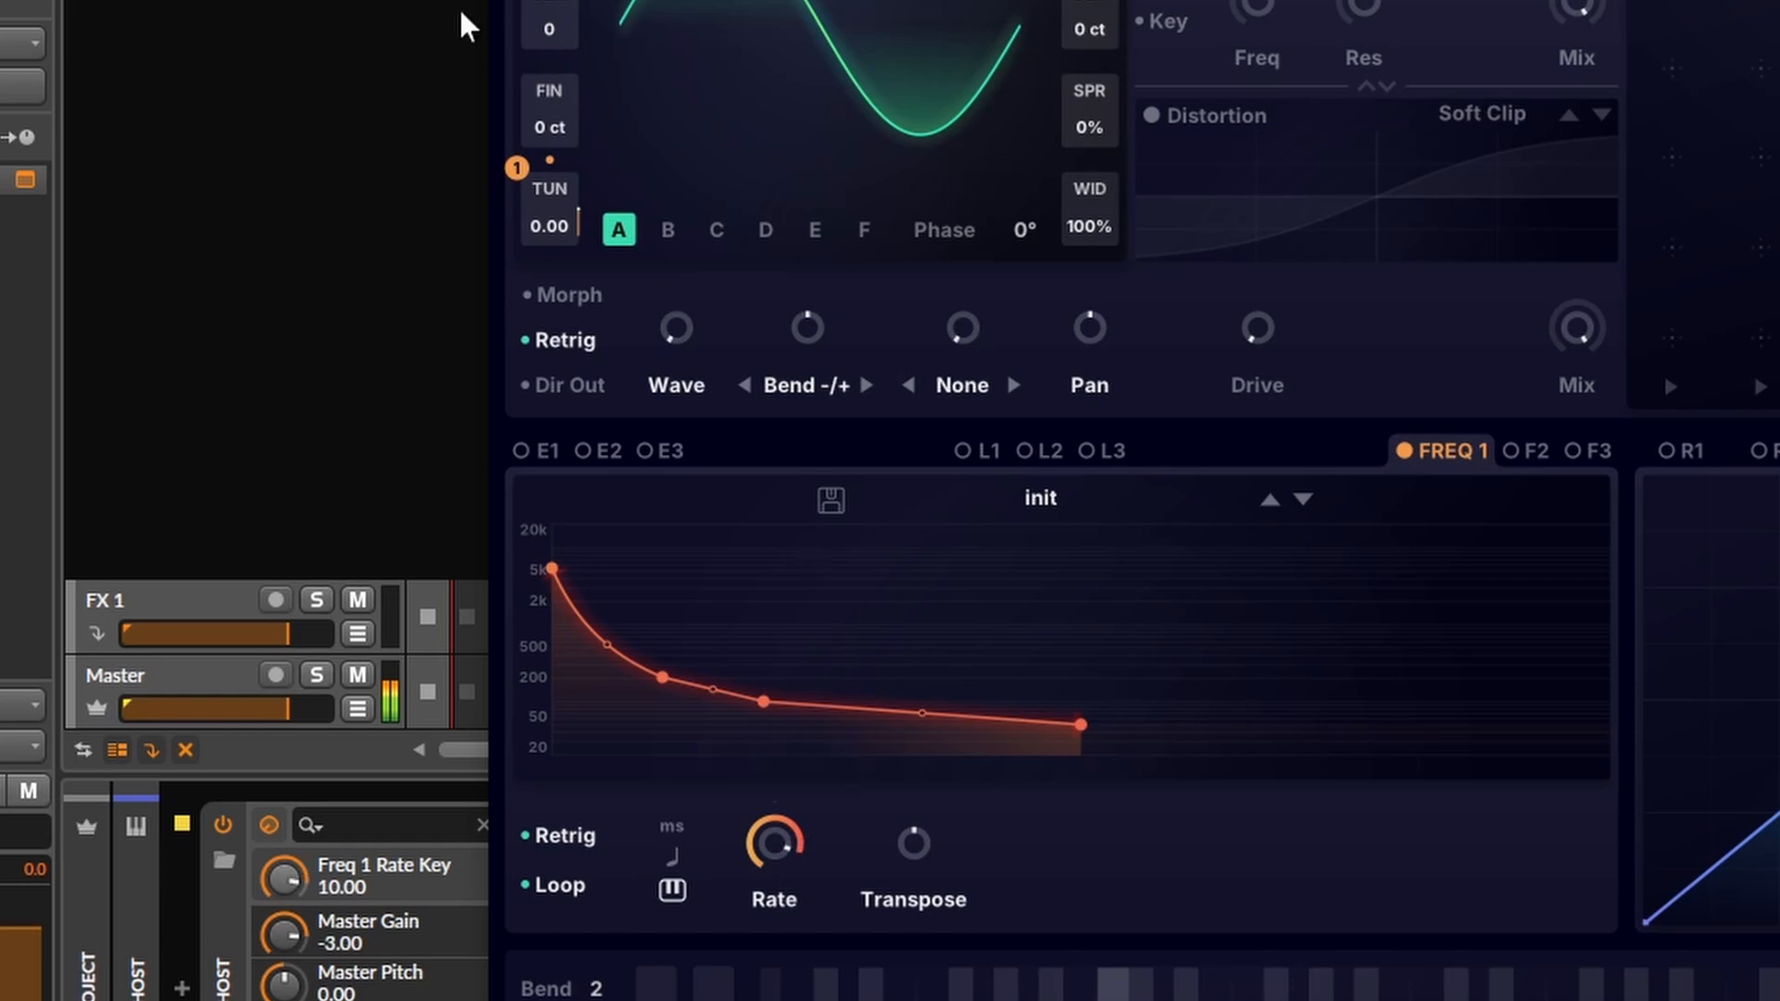
# Step: Raise the middle point into a peak near 6 kHz, sync the rate to one bar, and lift the end point to about 1 kHz
pyautogui.moveTo(765, 701); pyautogui.dragTo(858, 583)
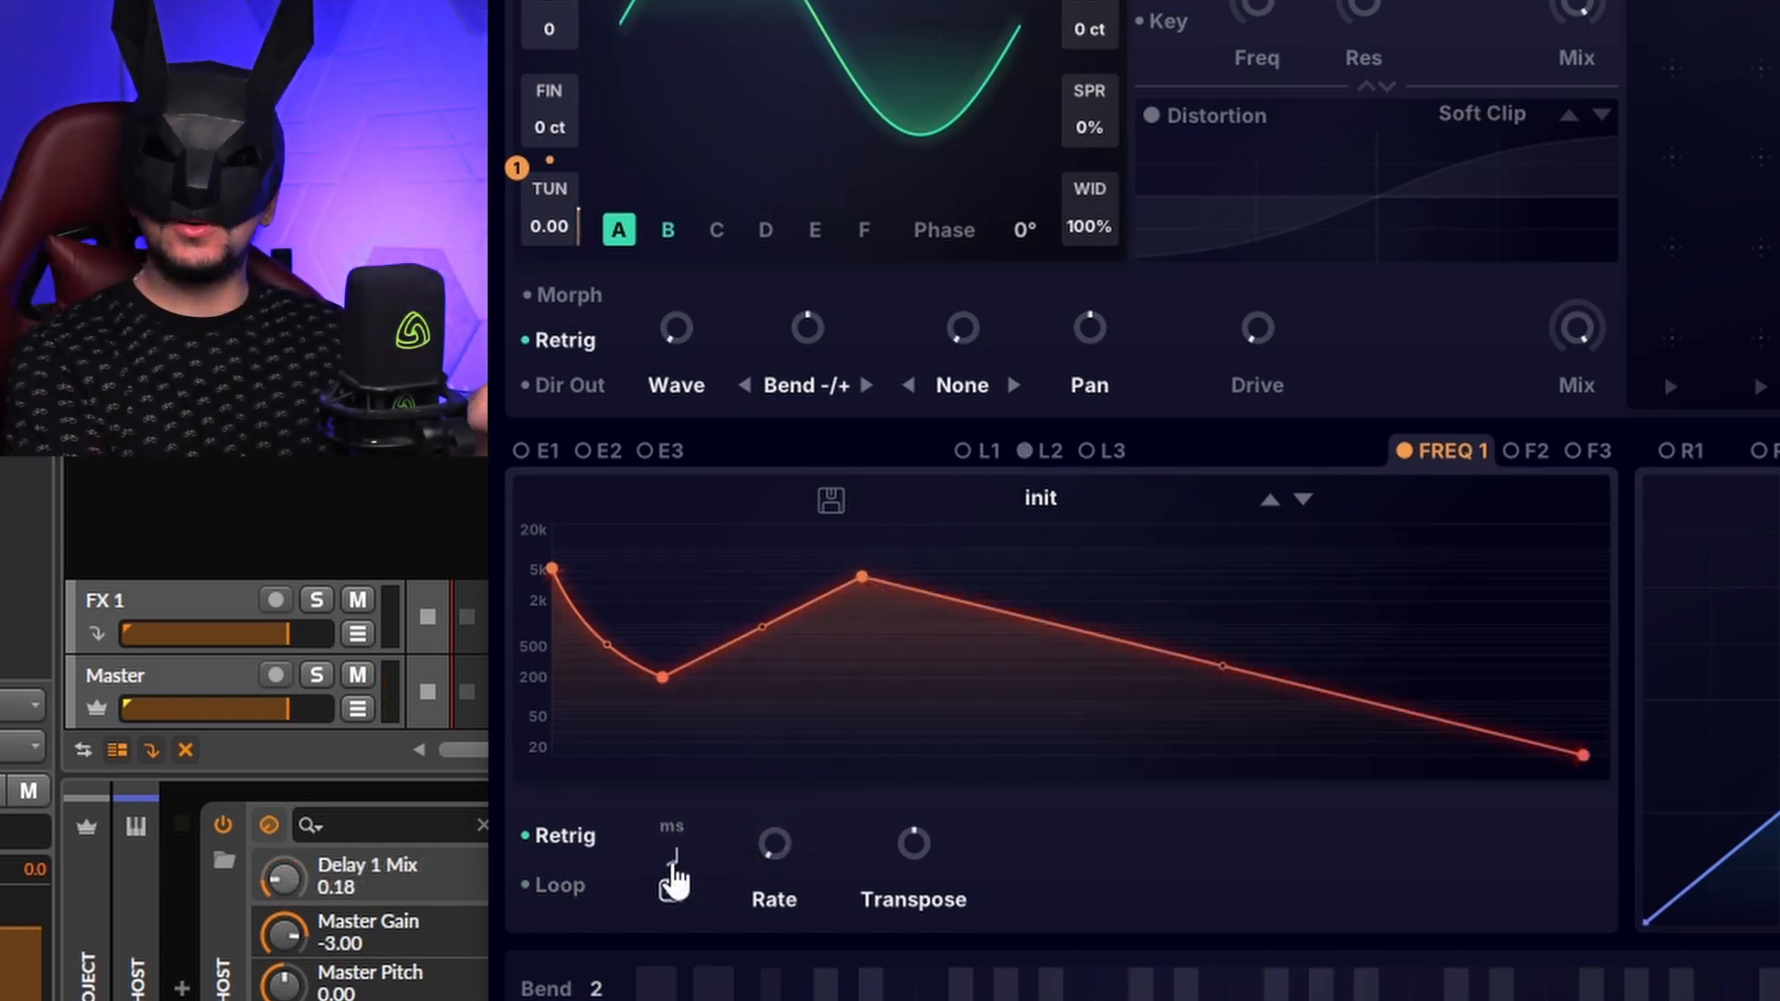
pyautogui.click(673, 862)
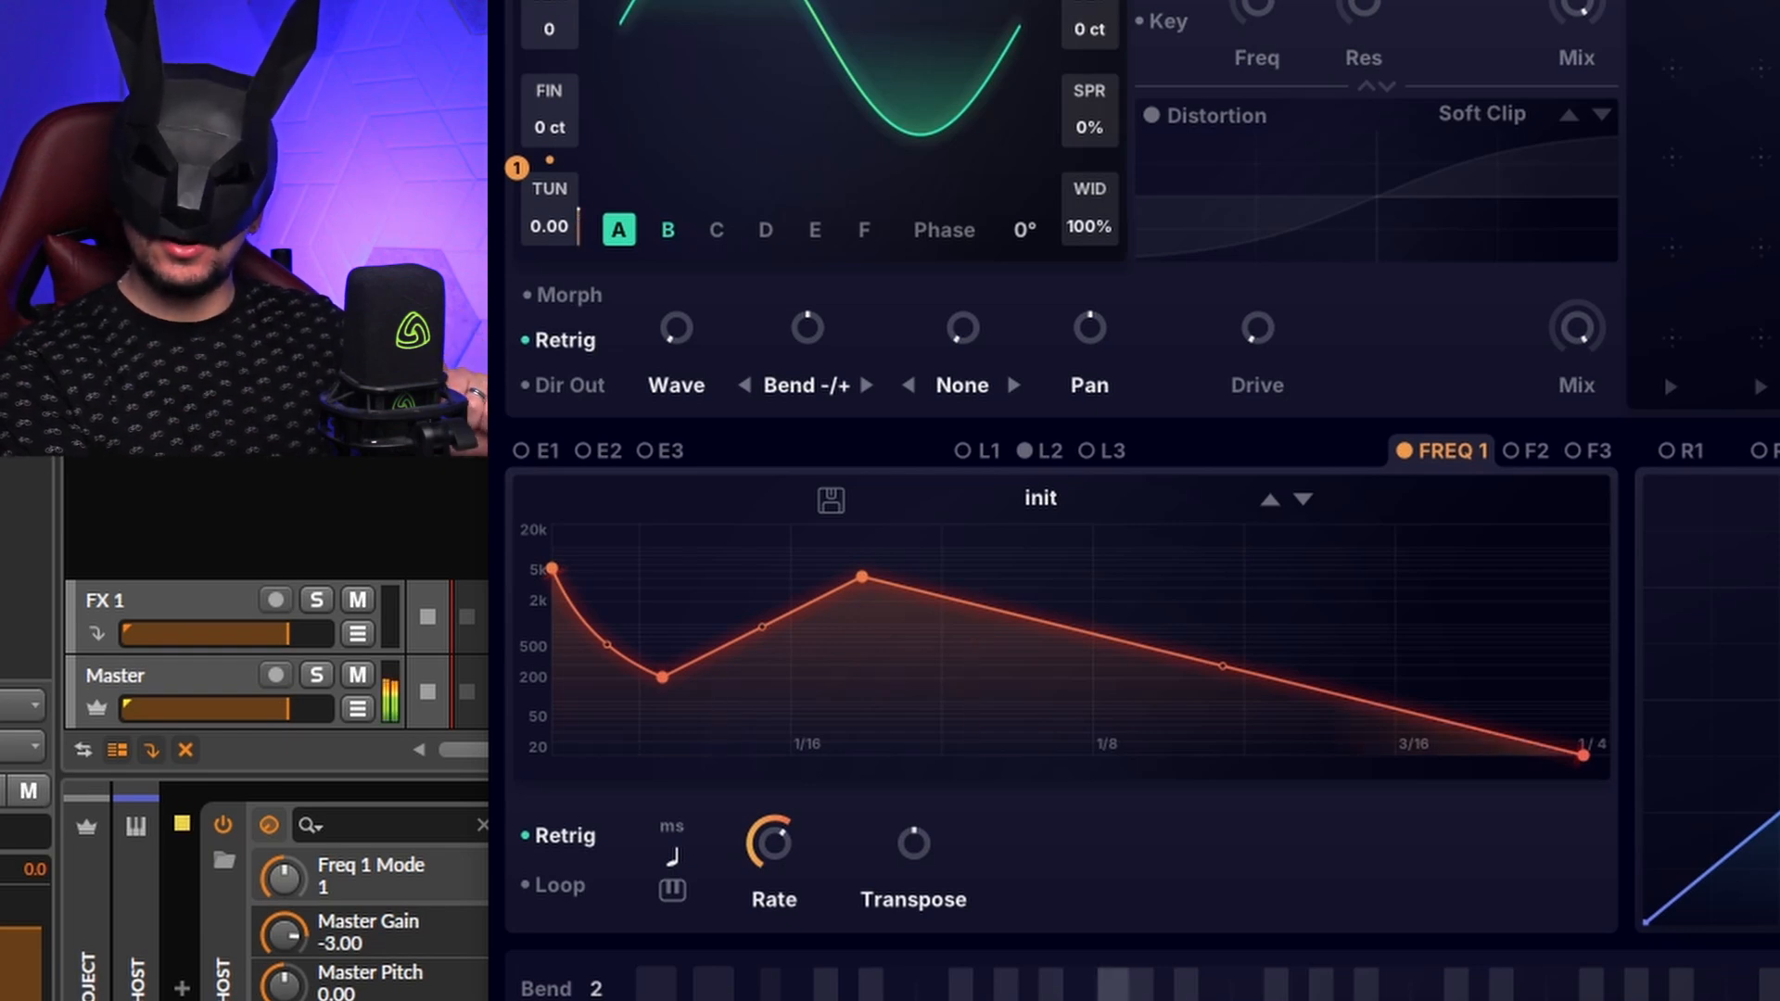
pyautogui.click(764, 877)
pyautogui.moveTo(764, 877); pyautogui.dragTo(767, 999)
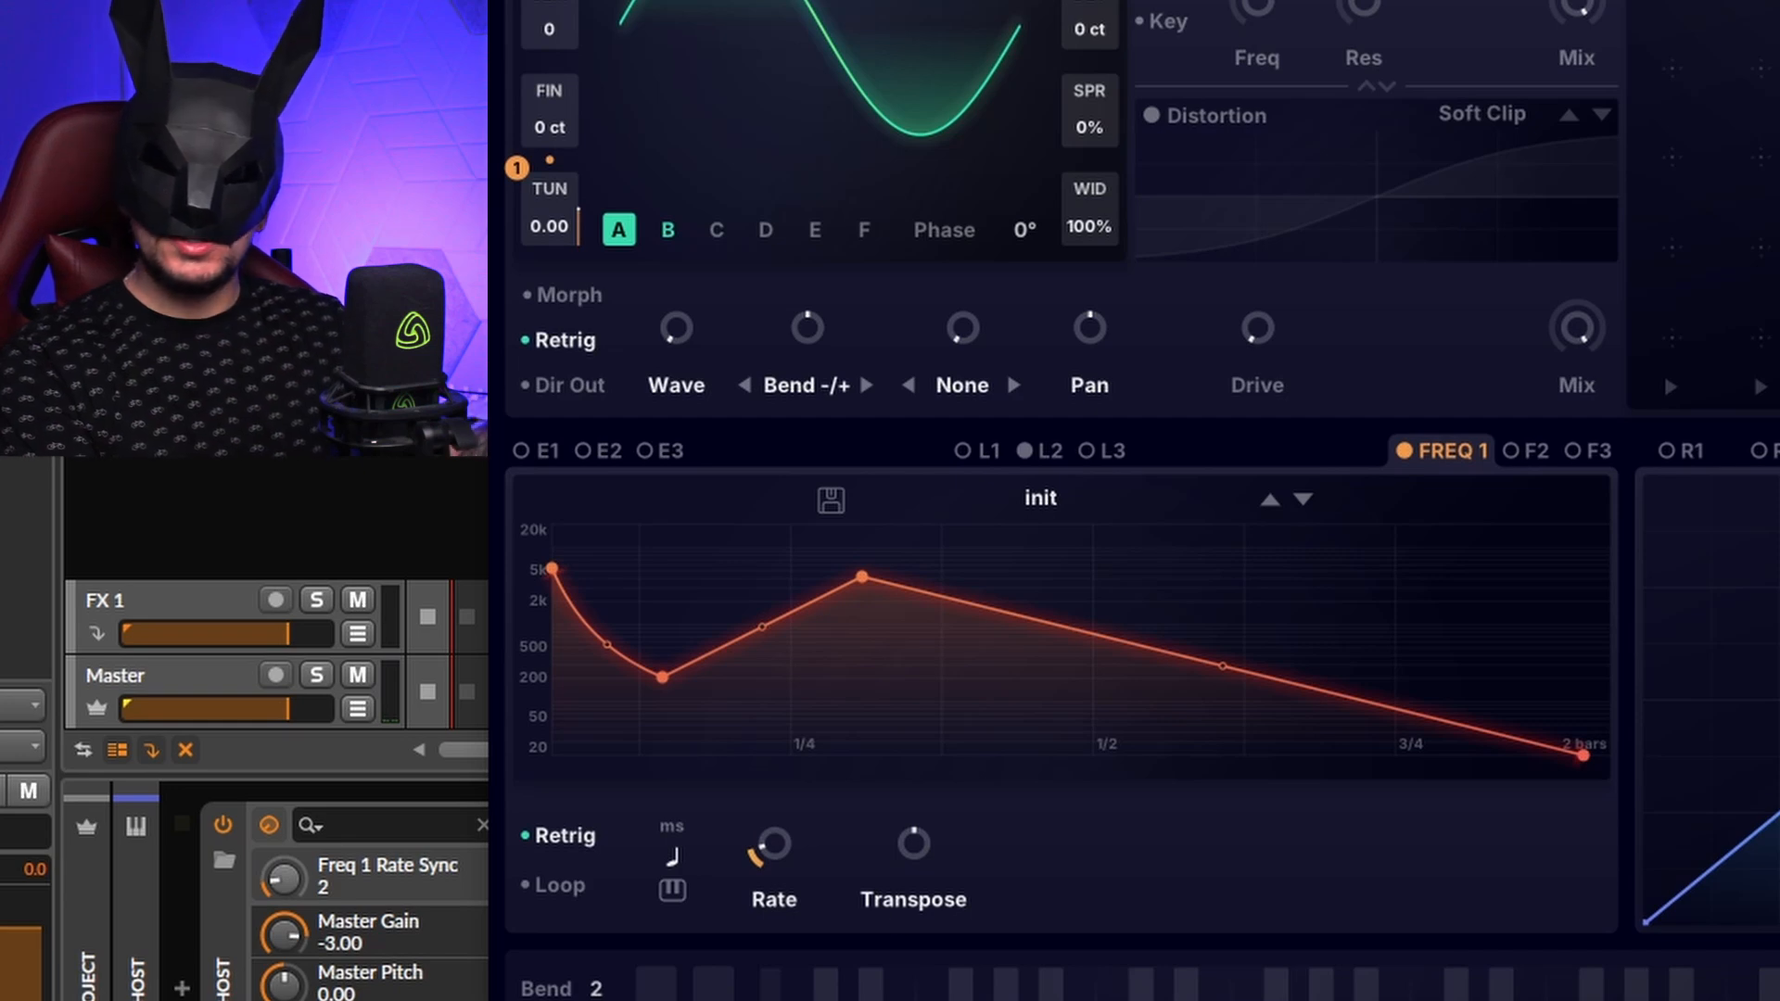
pyautogui.moveTo(771, 842); pyautogui.dragTo(768, 818)
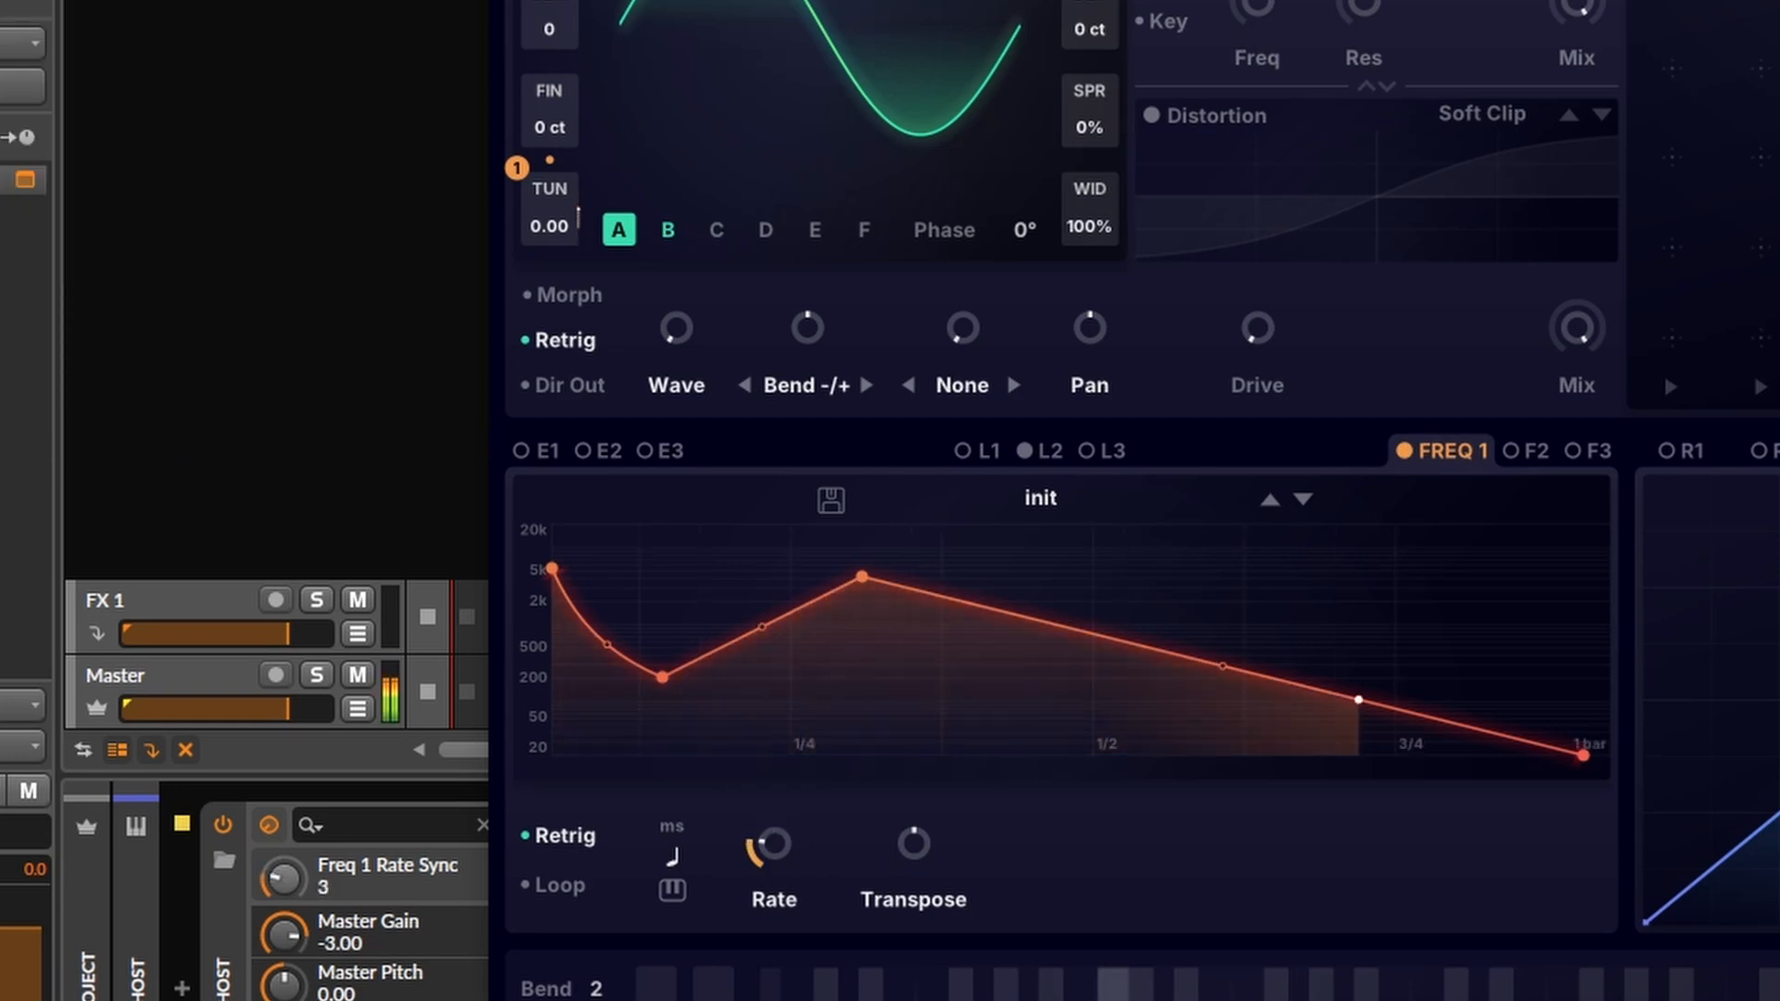
pyautogui.moveTo(1582, 749); pyautogui.dragTo(1584, 629)
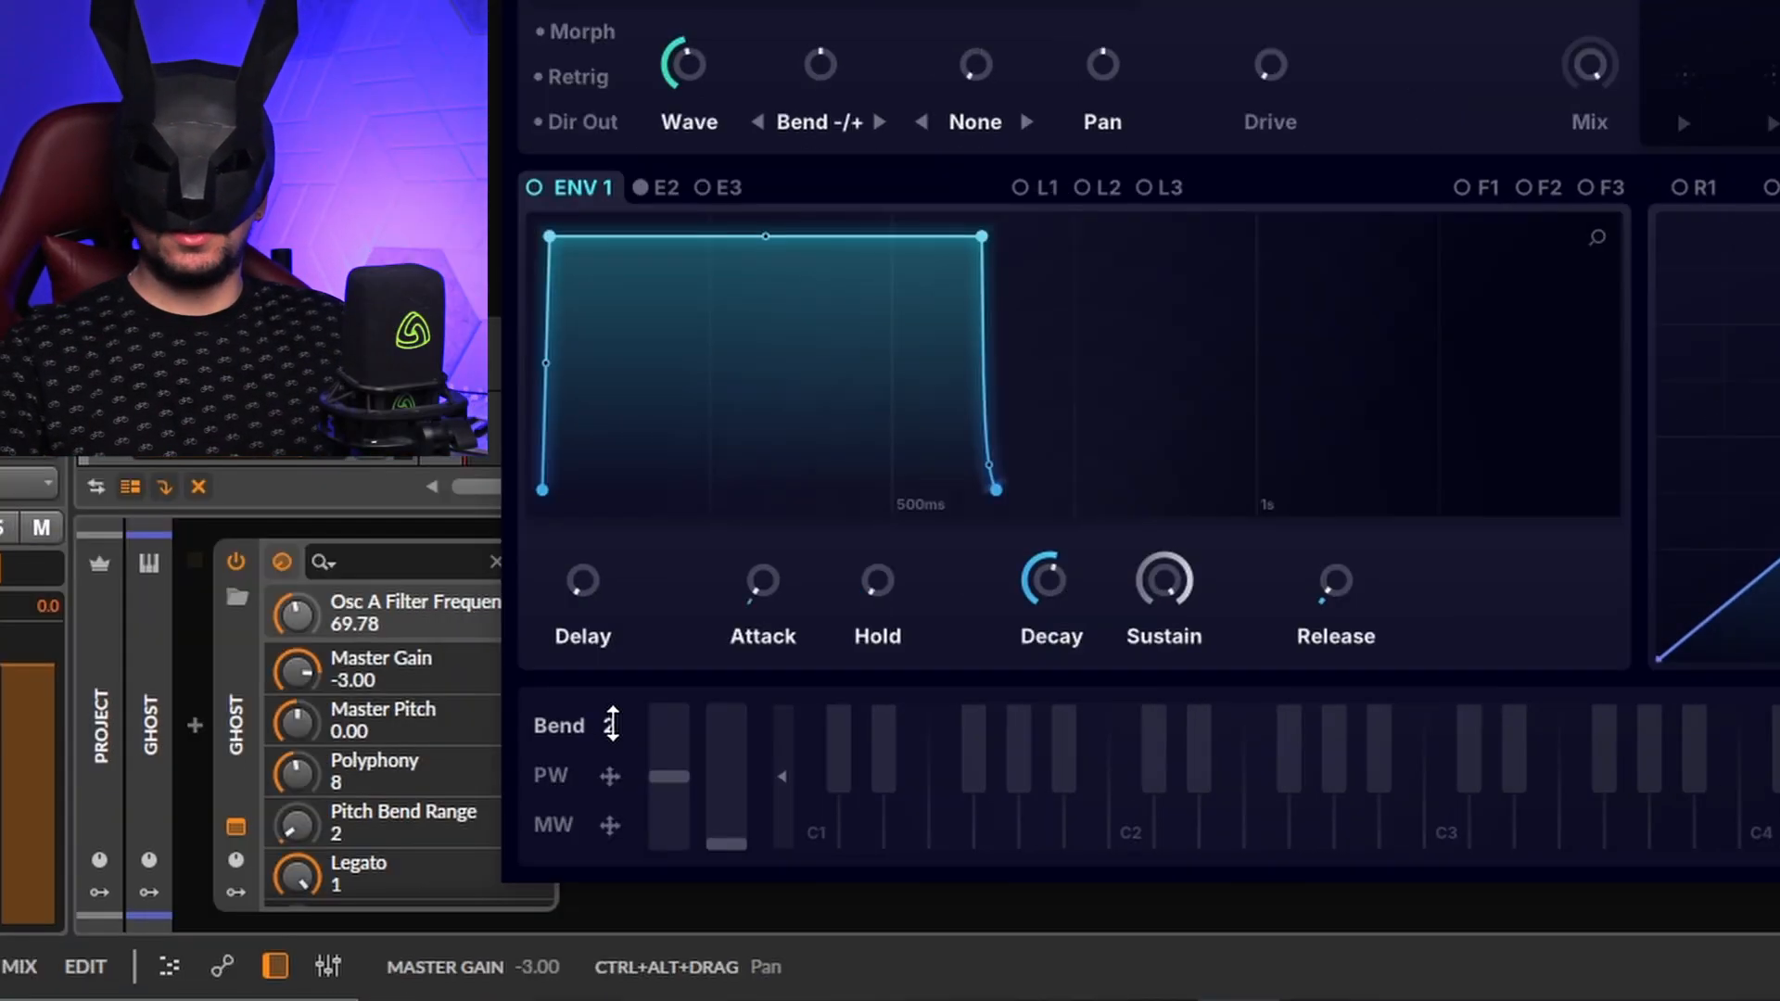
# Step: Set the pitch bend range, test bending fully up, route a wheel to filter frequency and test the mod wheel
pyautogui.moveTo(609, 727); pyautogui.dragTo(598, 881)
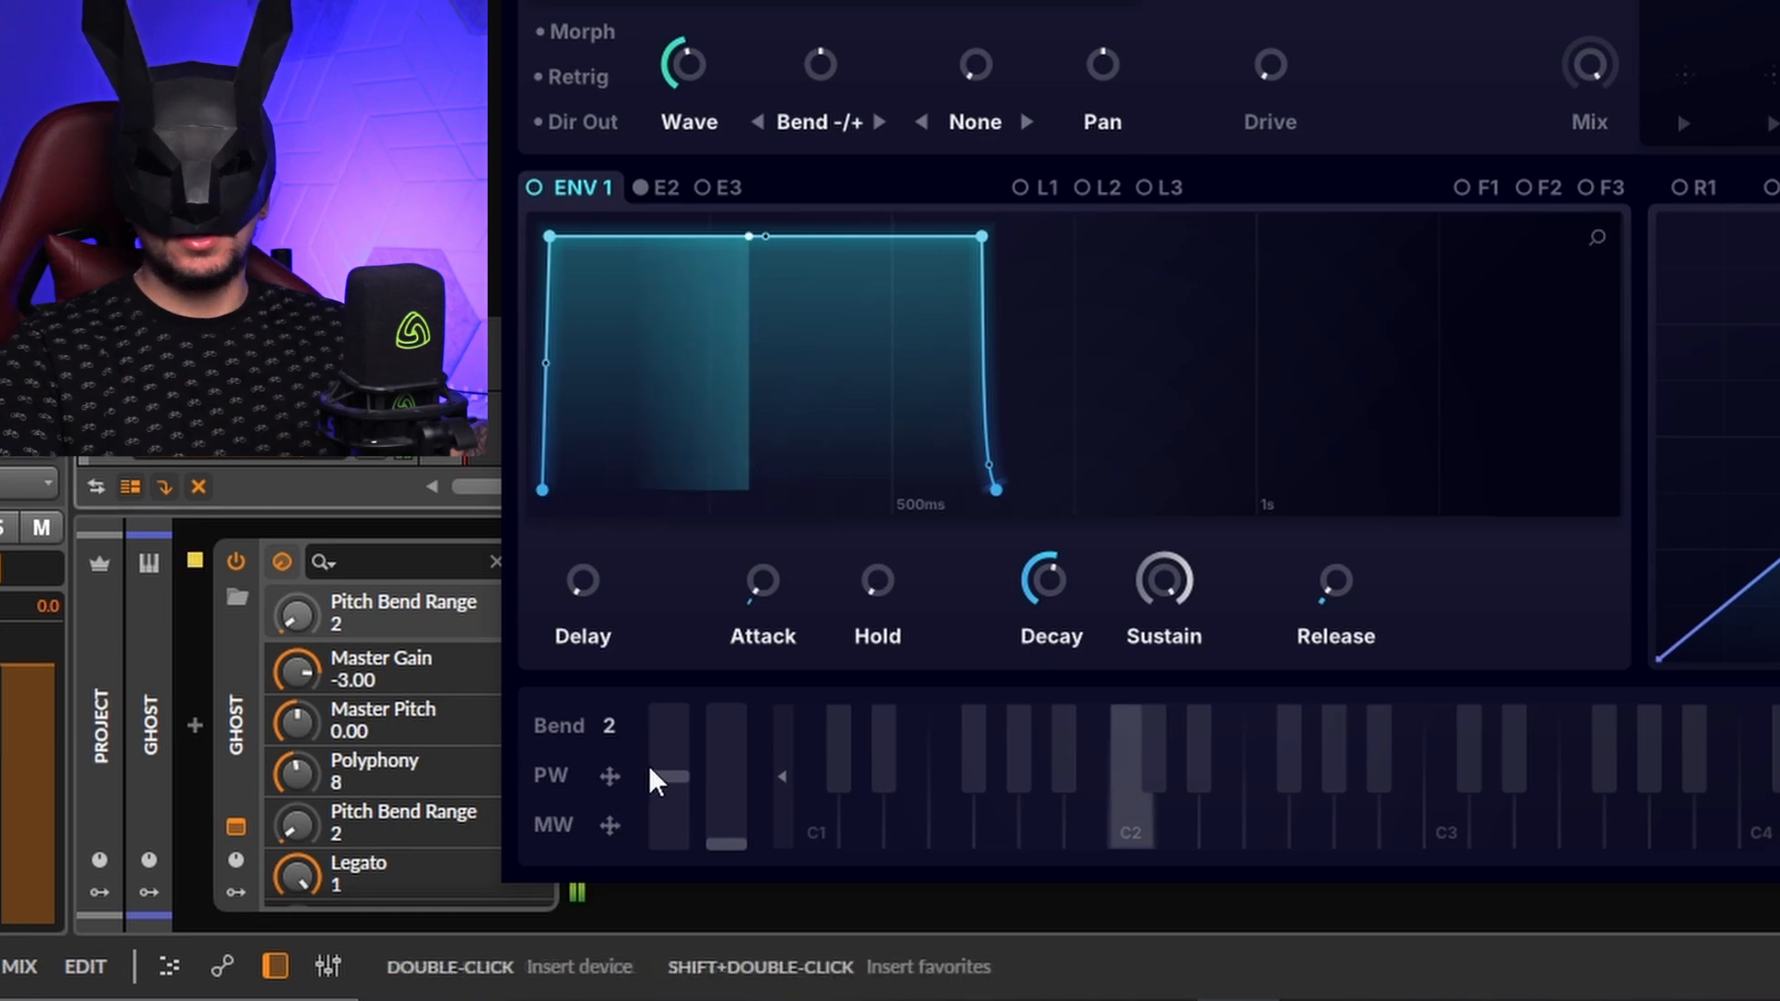
pyautogui.moveTo(686, 781); pyautogui.dragTo(686, 232)
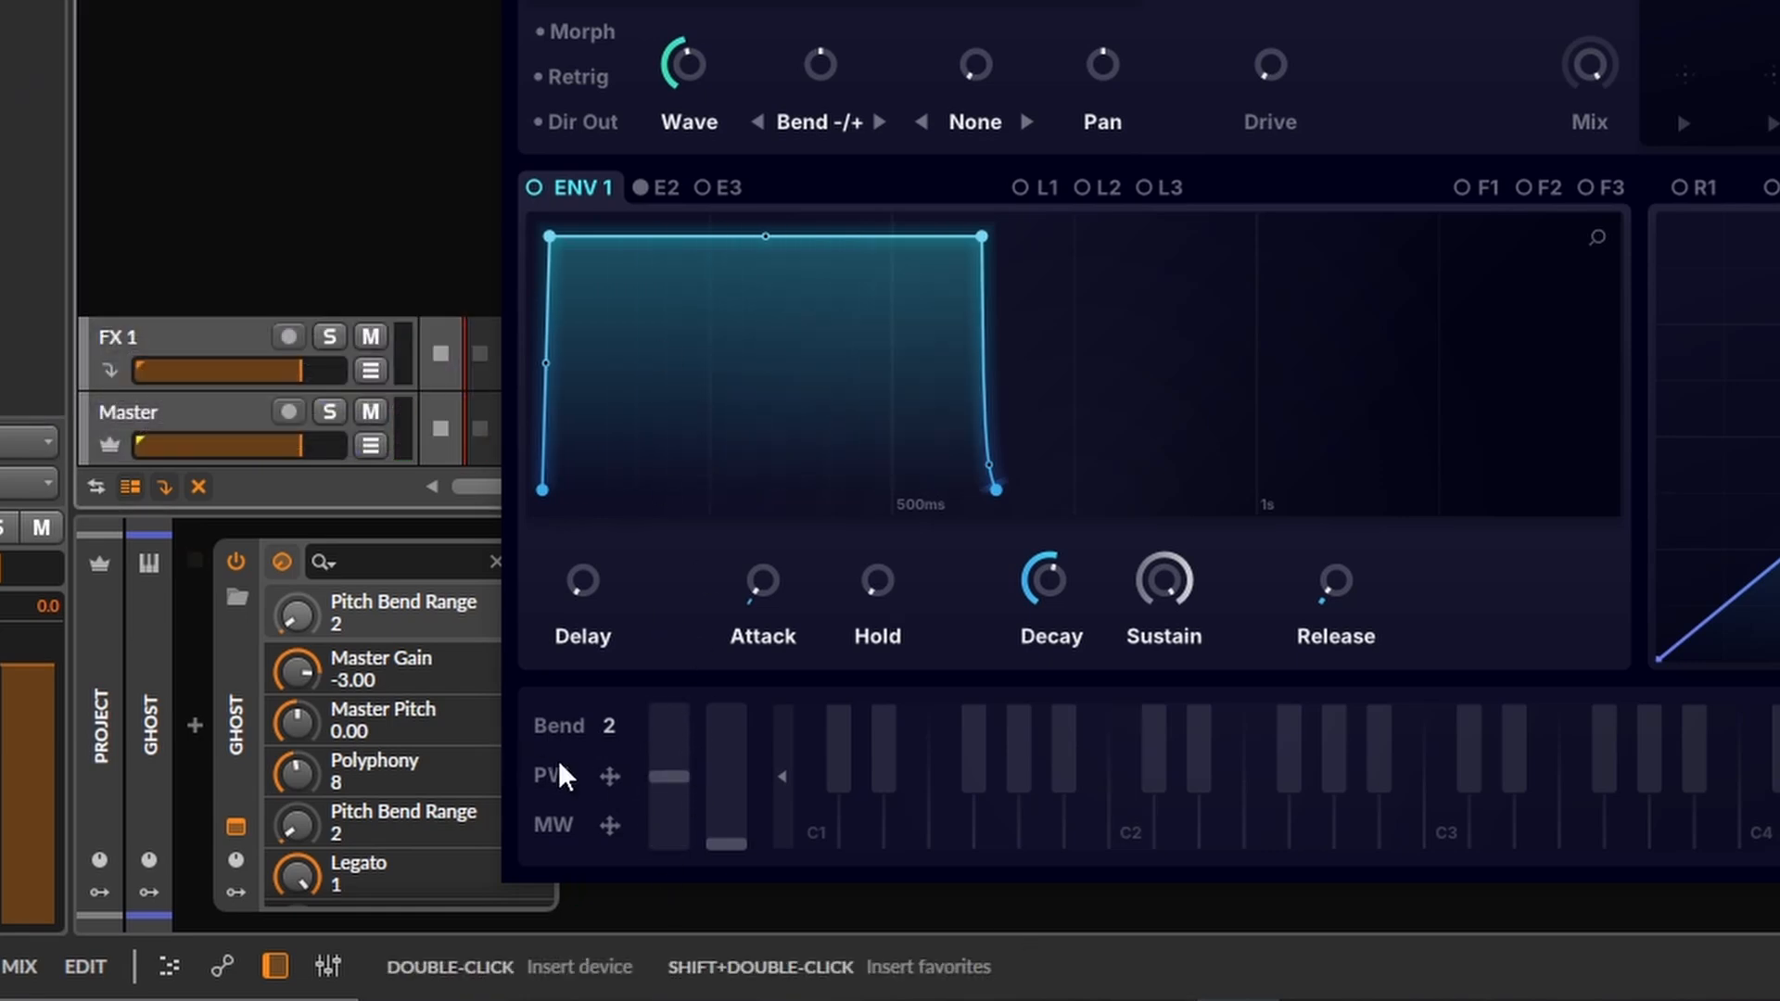
pyautogui.moveTo(668, 782); pyautogui.dragTo(682, 2)
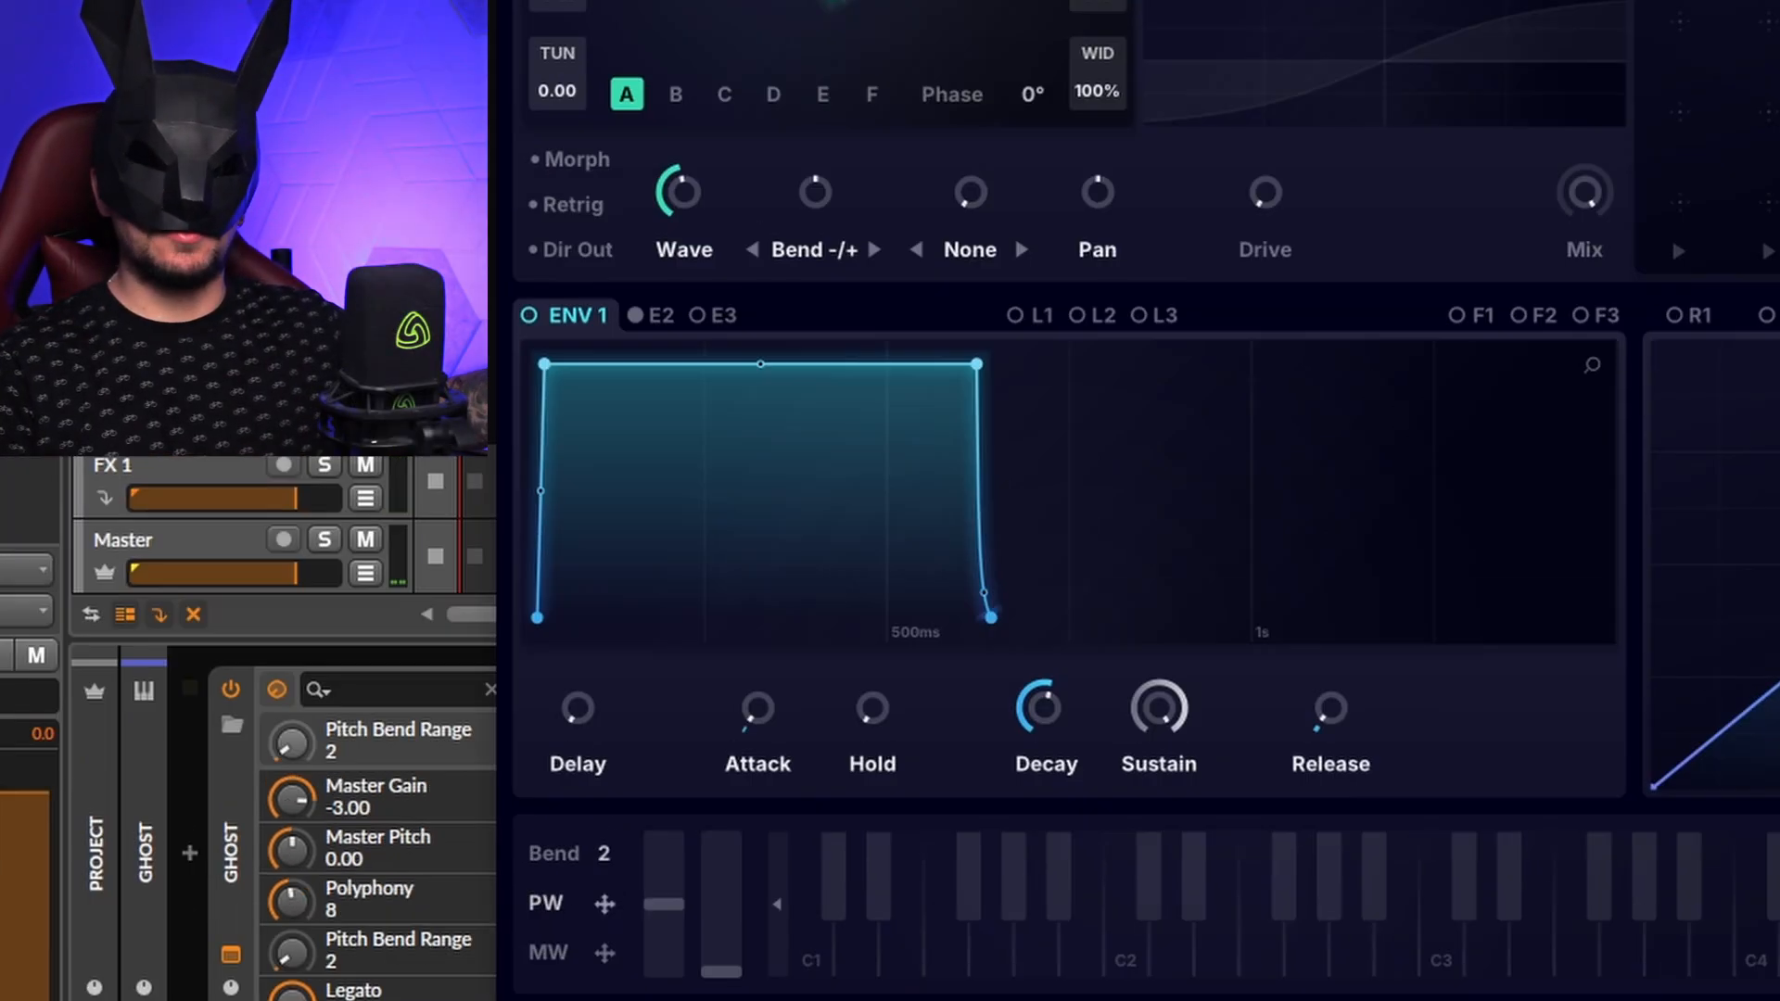
pyautogui.moveTo(605, 904); pyautogui.dragTo(1211, 186)
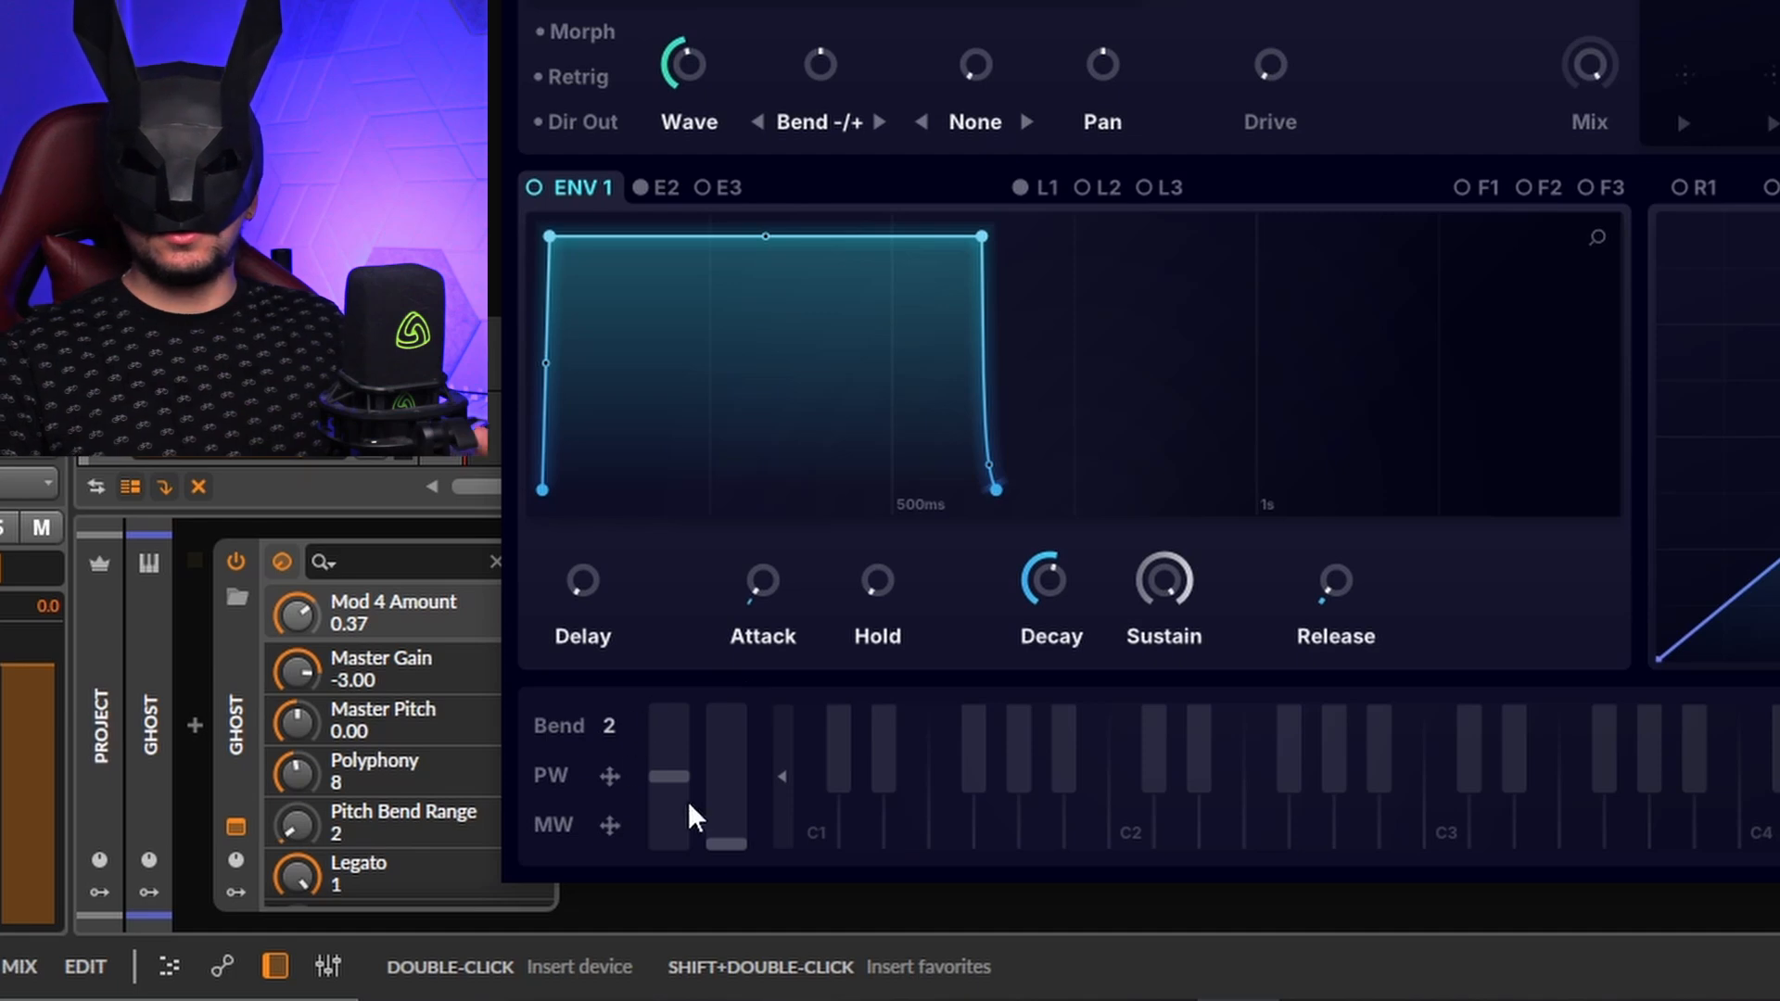
pyautogui.moveTo(733, 842); pyautogui.dragTo(729, 773)
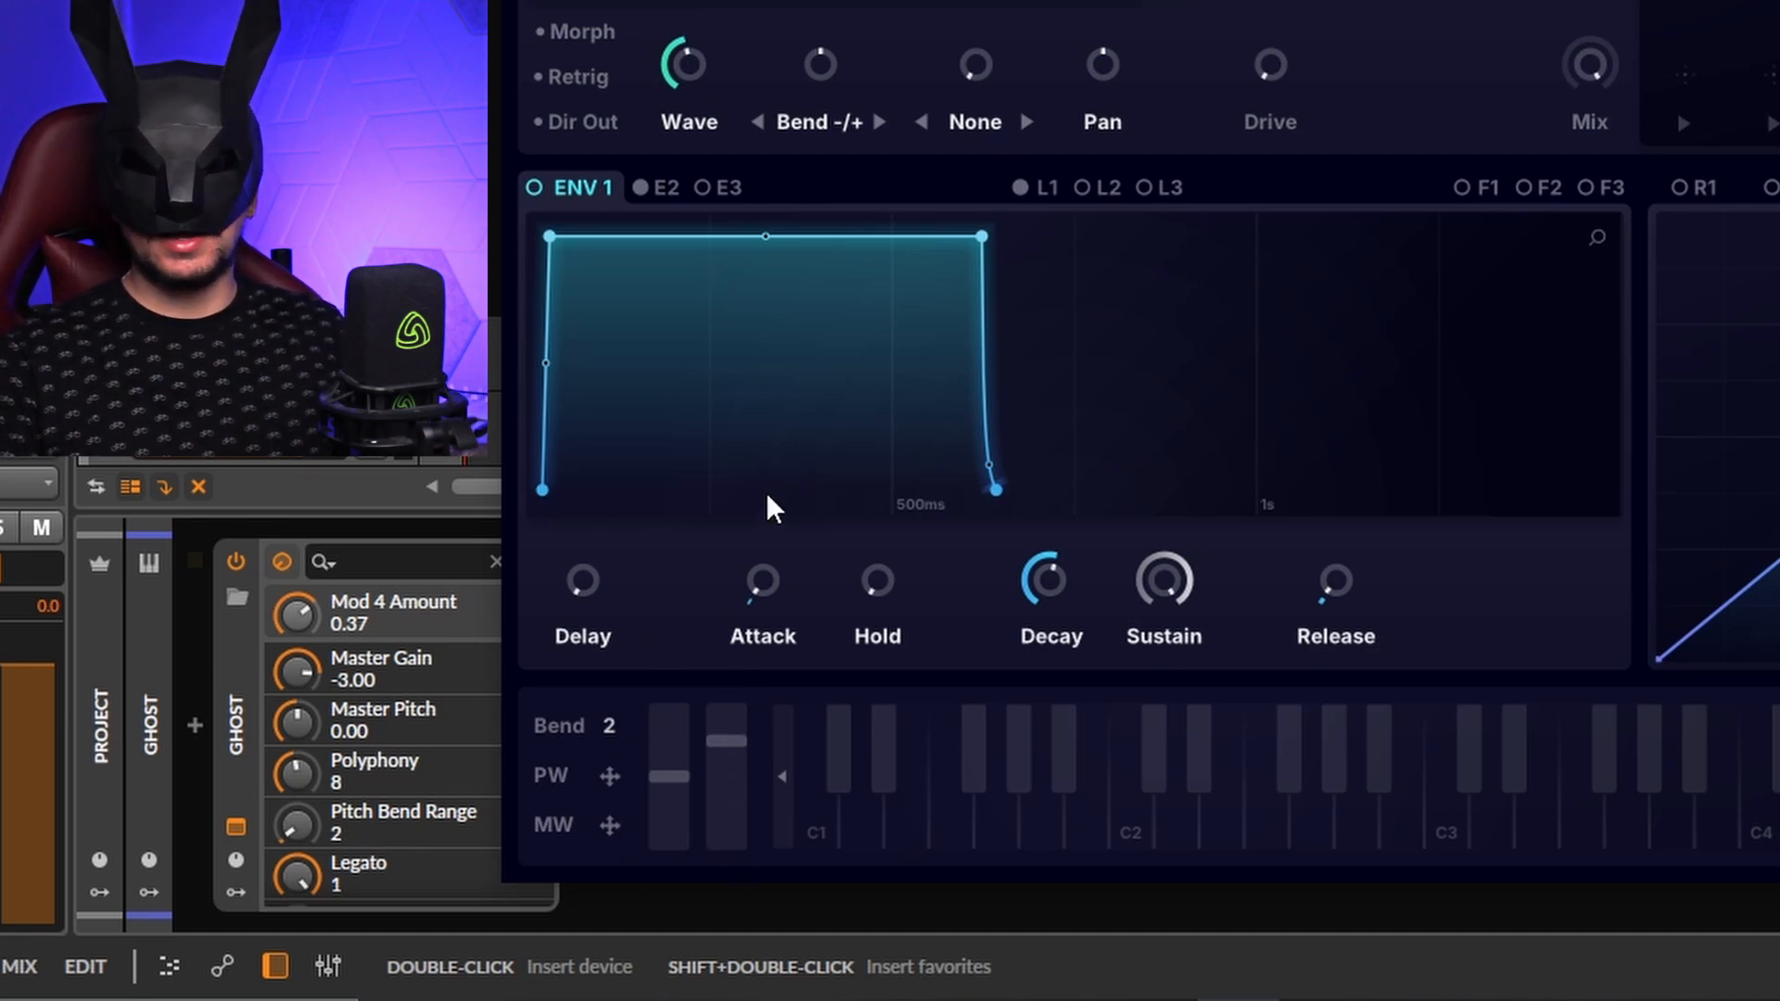
pyautogui.moveTo(722, 805); pyautogui.dragTo(723, 842)
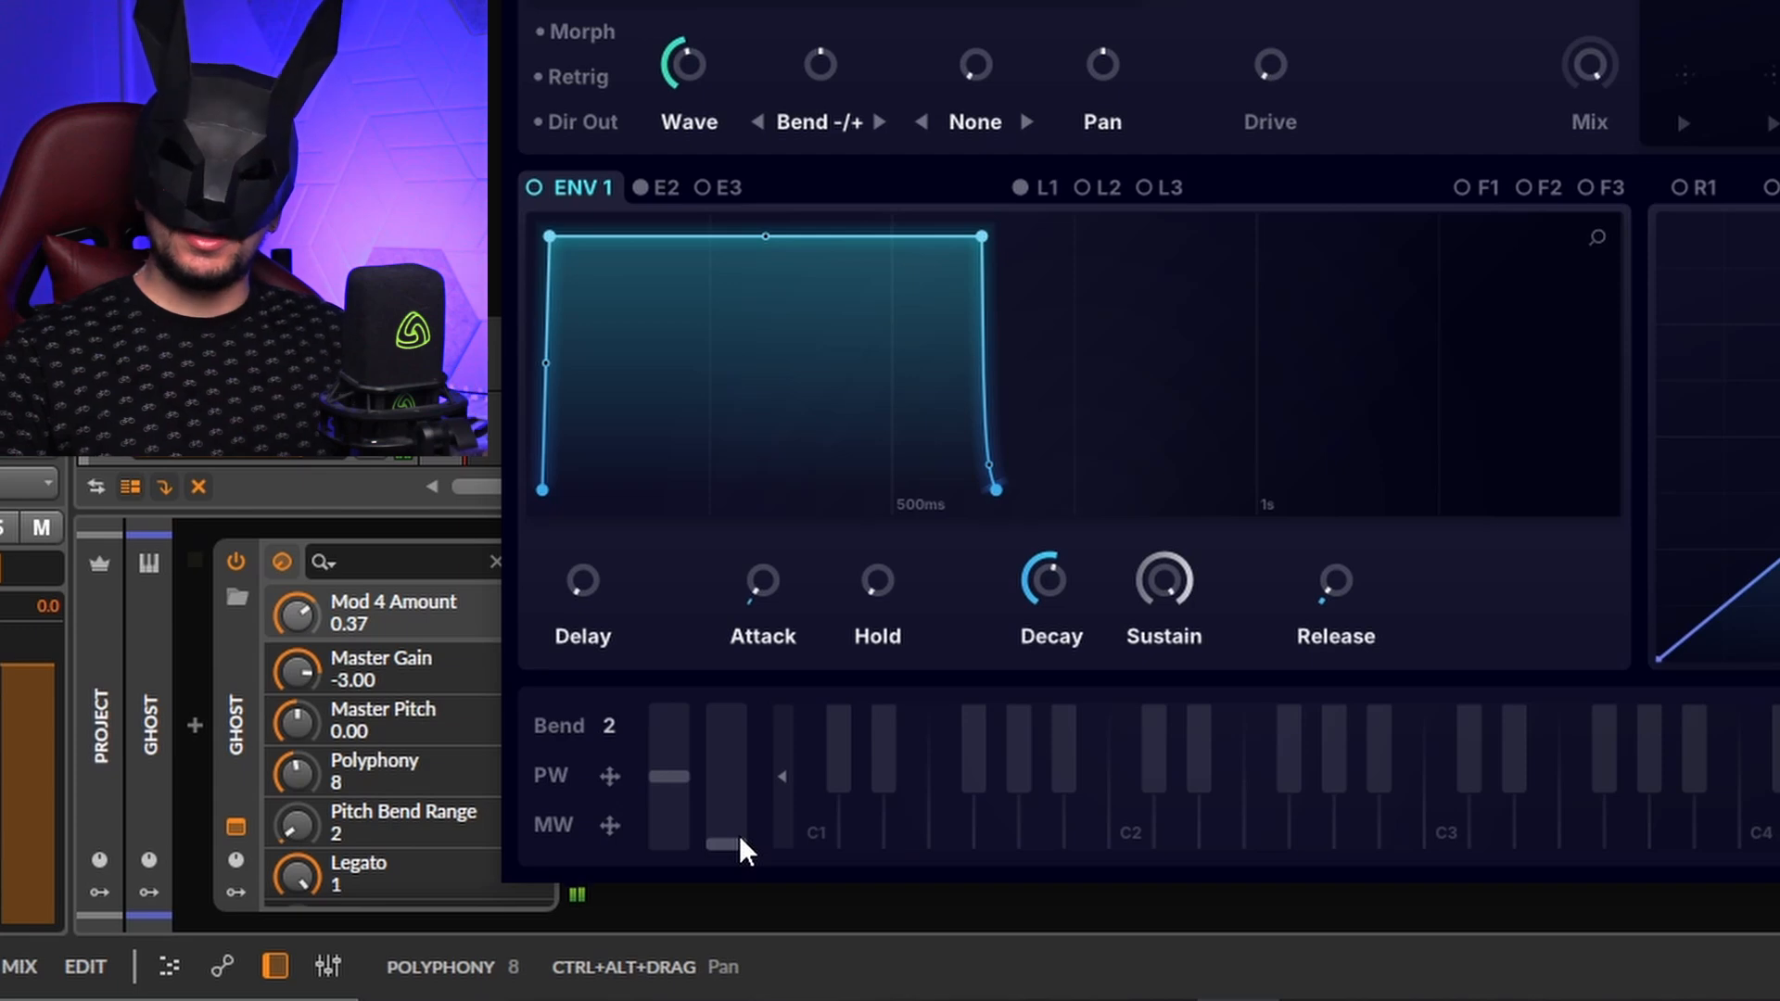
# Step: Assign the mod wheel to LFO 1 Amount at 1% with 100% depth, then raise the wheel on ENV 1
pyautogui.click(1046, 188)
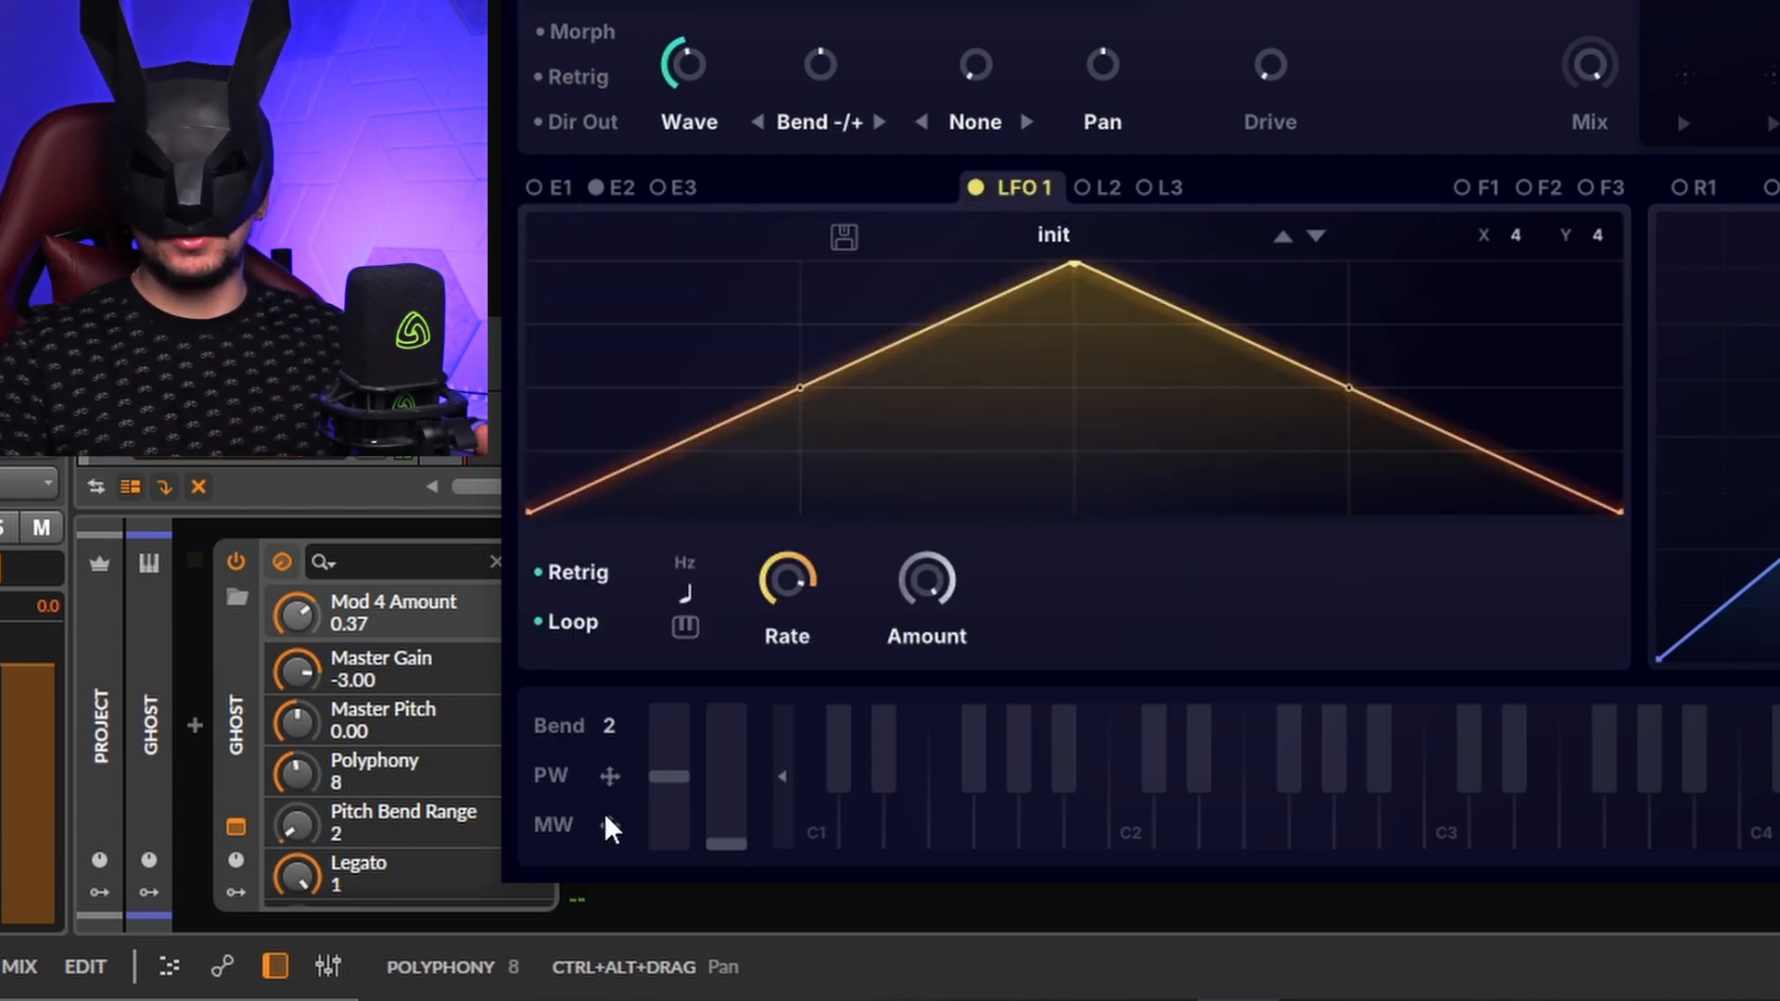
pyautogui.moveTo(610, 825); pyautogui.dragTo(920, 709)
pyautogui.moveTo(891, 545); pyautogui.dragTo(886, 357)
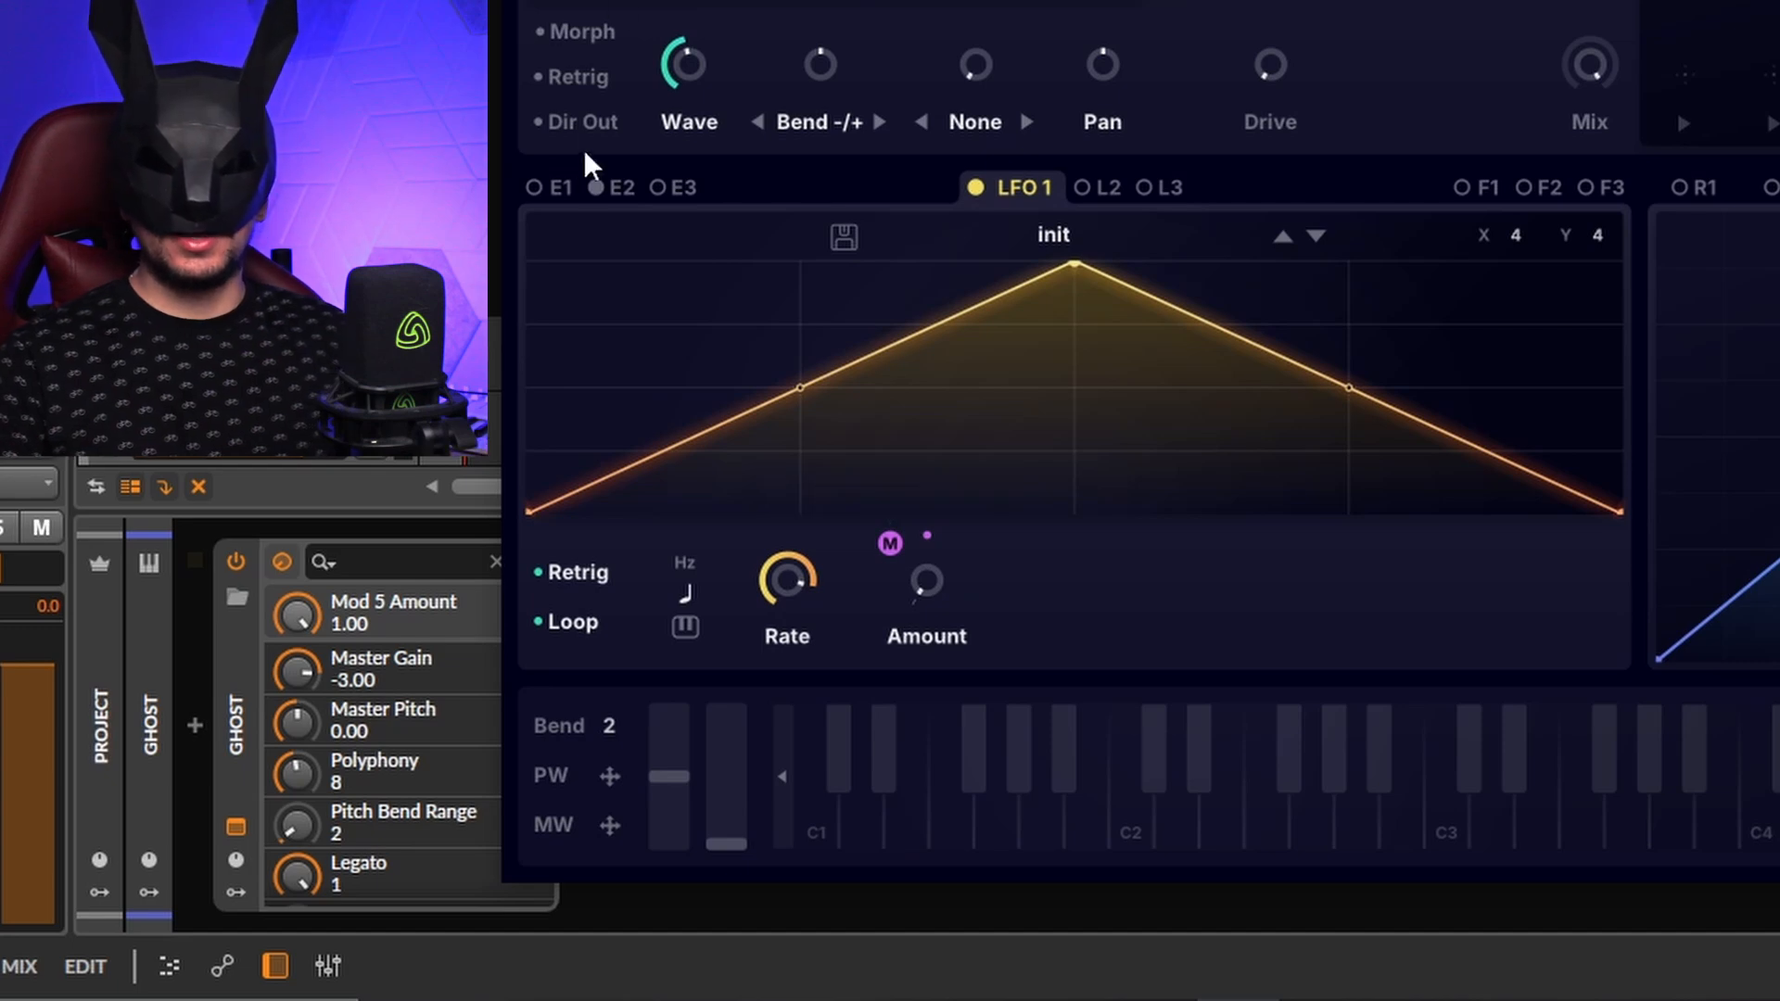
pyautogui.click(561, 192)
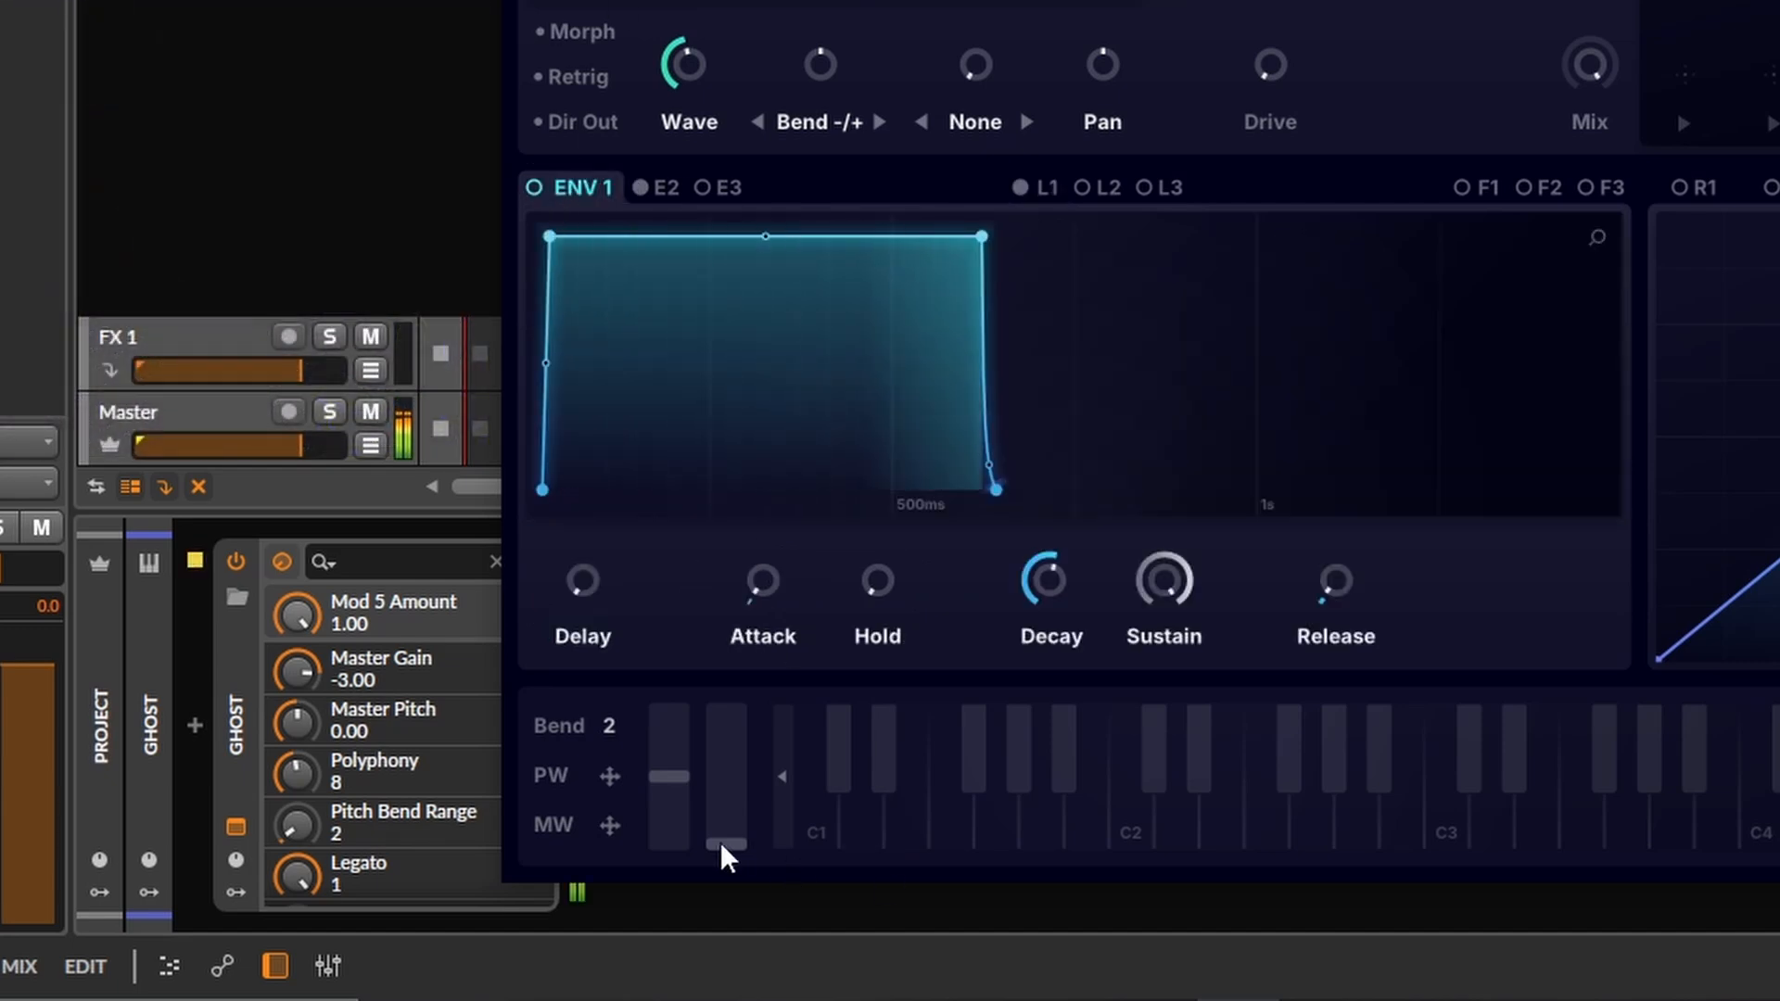
pyautogui.moveTo(723, 851); pyautogui.dragTo(688, 121)
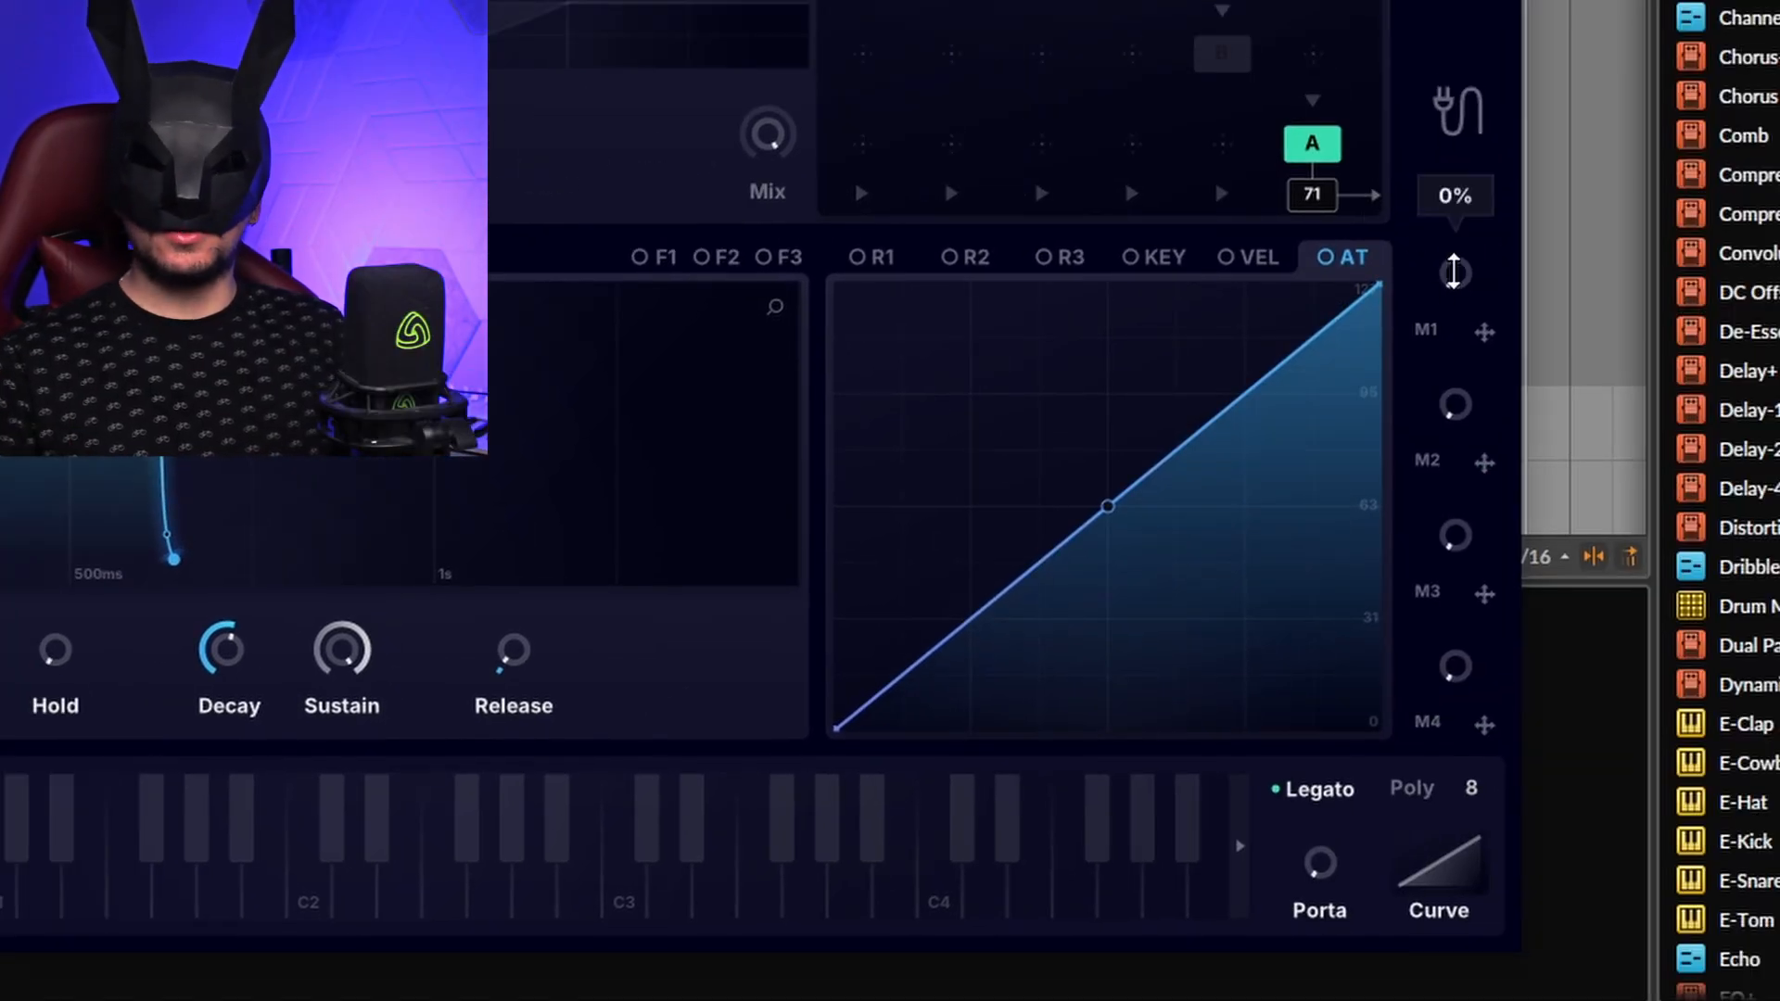
# Step: Sweep the first macro up and back, then try the Timbre, Space, Morph and Wavering macros
pyautogui.moveTo(1454, 270); pyautogui.dragTo(1454, 176)
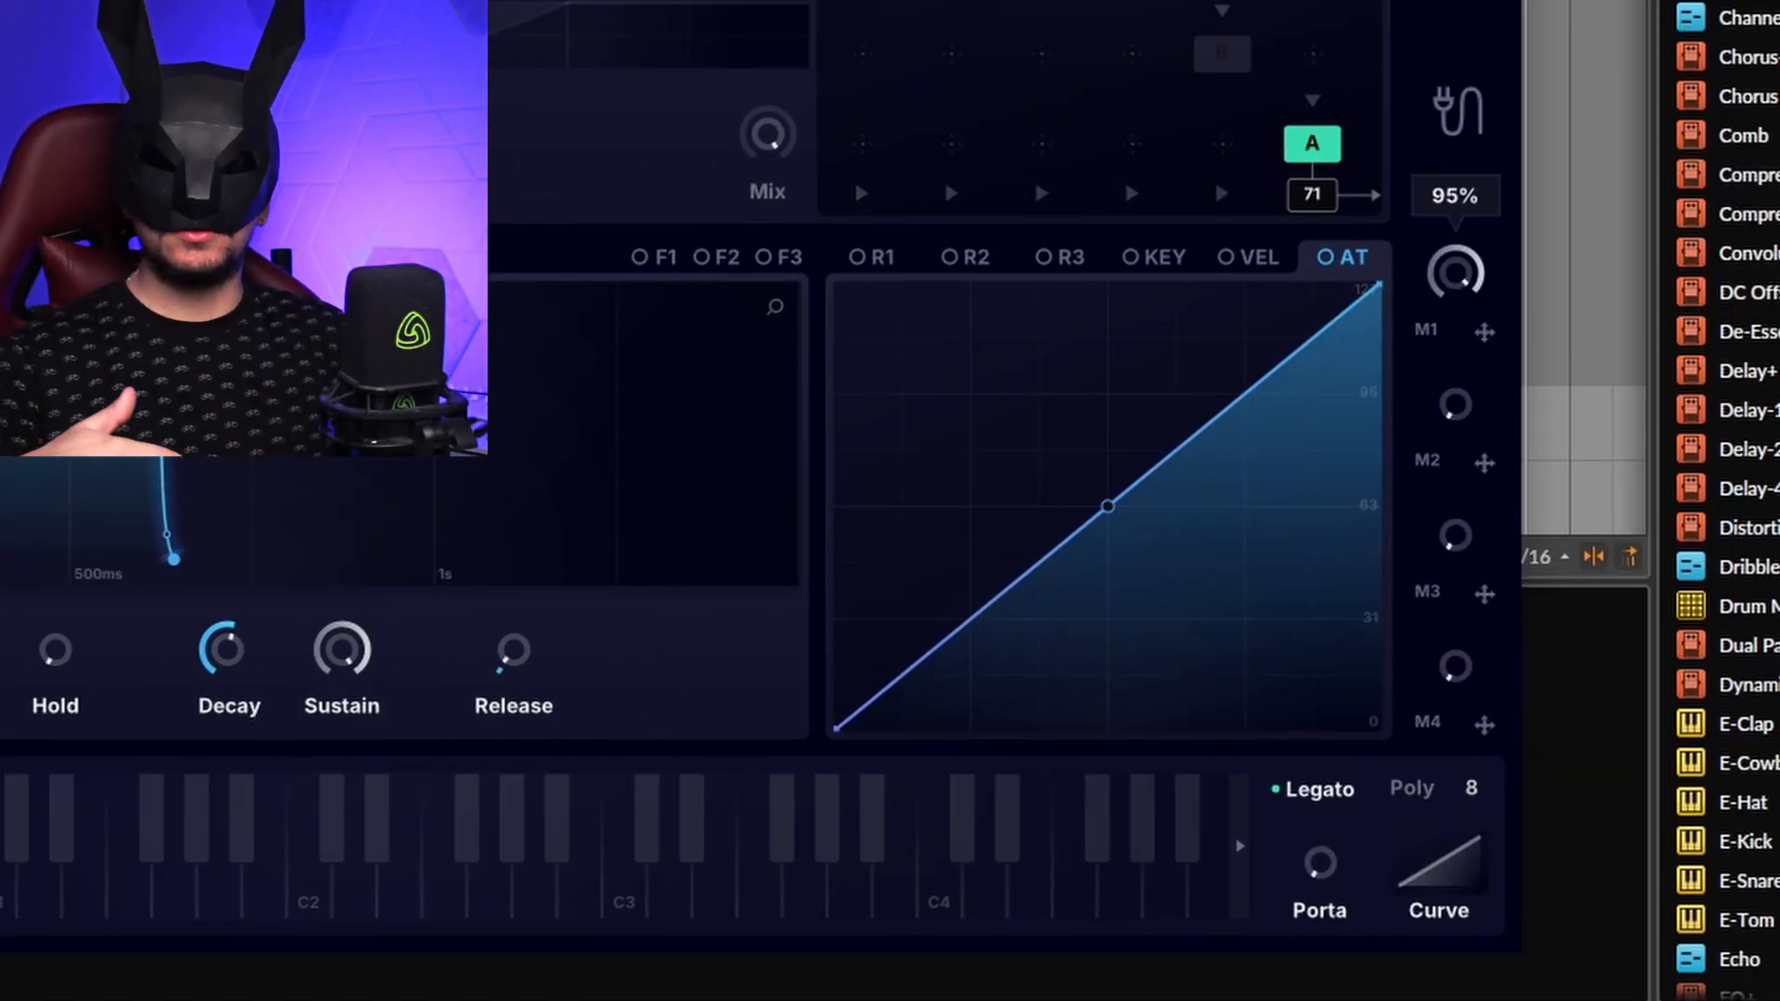
pyautogui.moveTo(1454, 271); pyautogui.dragTo(1454, 176)
pyautogui.moveTo(1454, 270); pyautogui.dragTo(1419, 262)
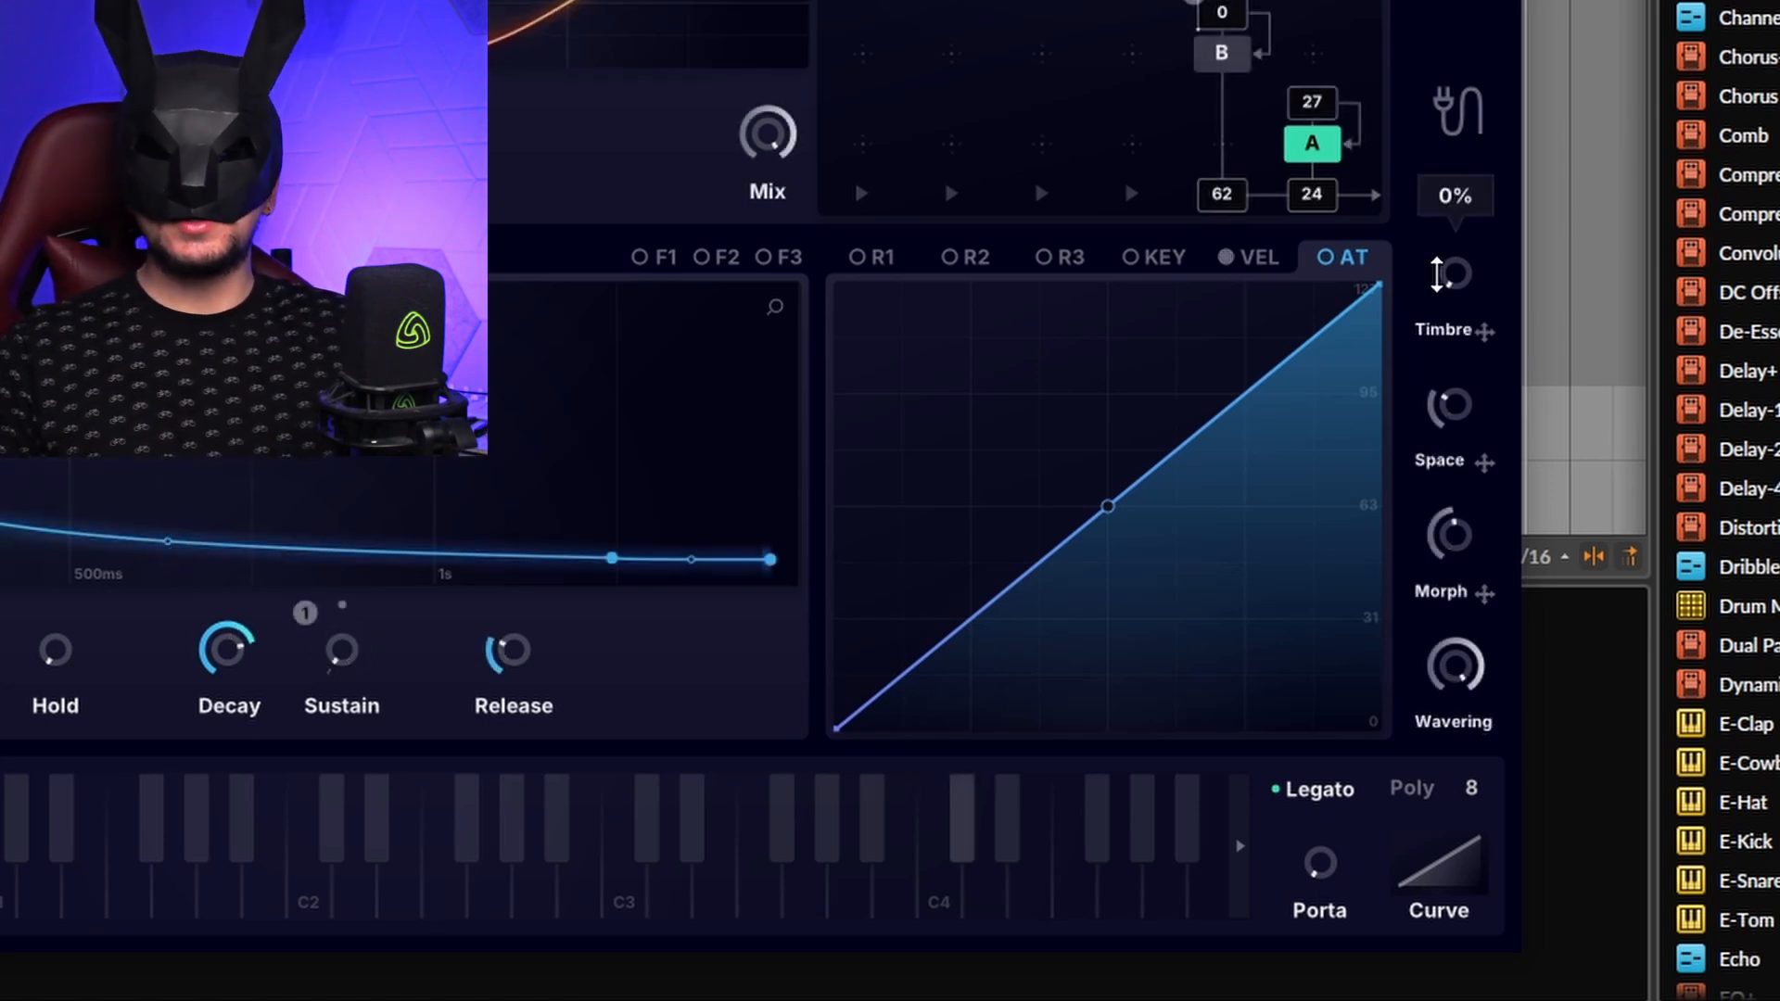
pyautogui.moveTo(1443, 276); pyautogui.dragTo(1489, 54)
pyautogui.moveTo(1455, 508); pyautogui.dragTo(1494, 342)
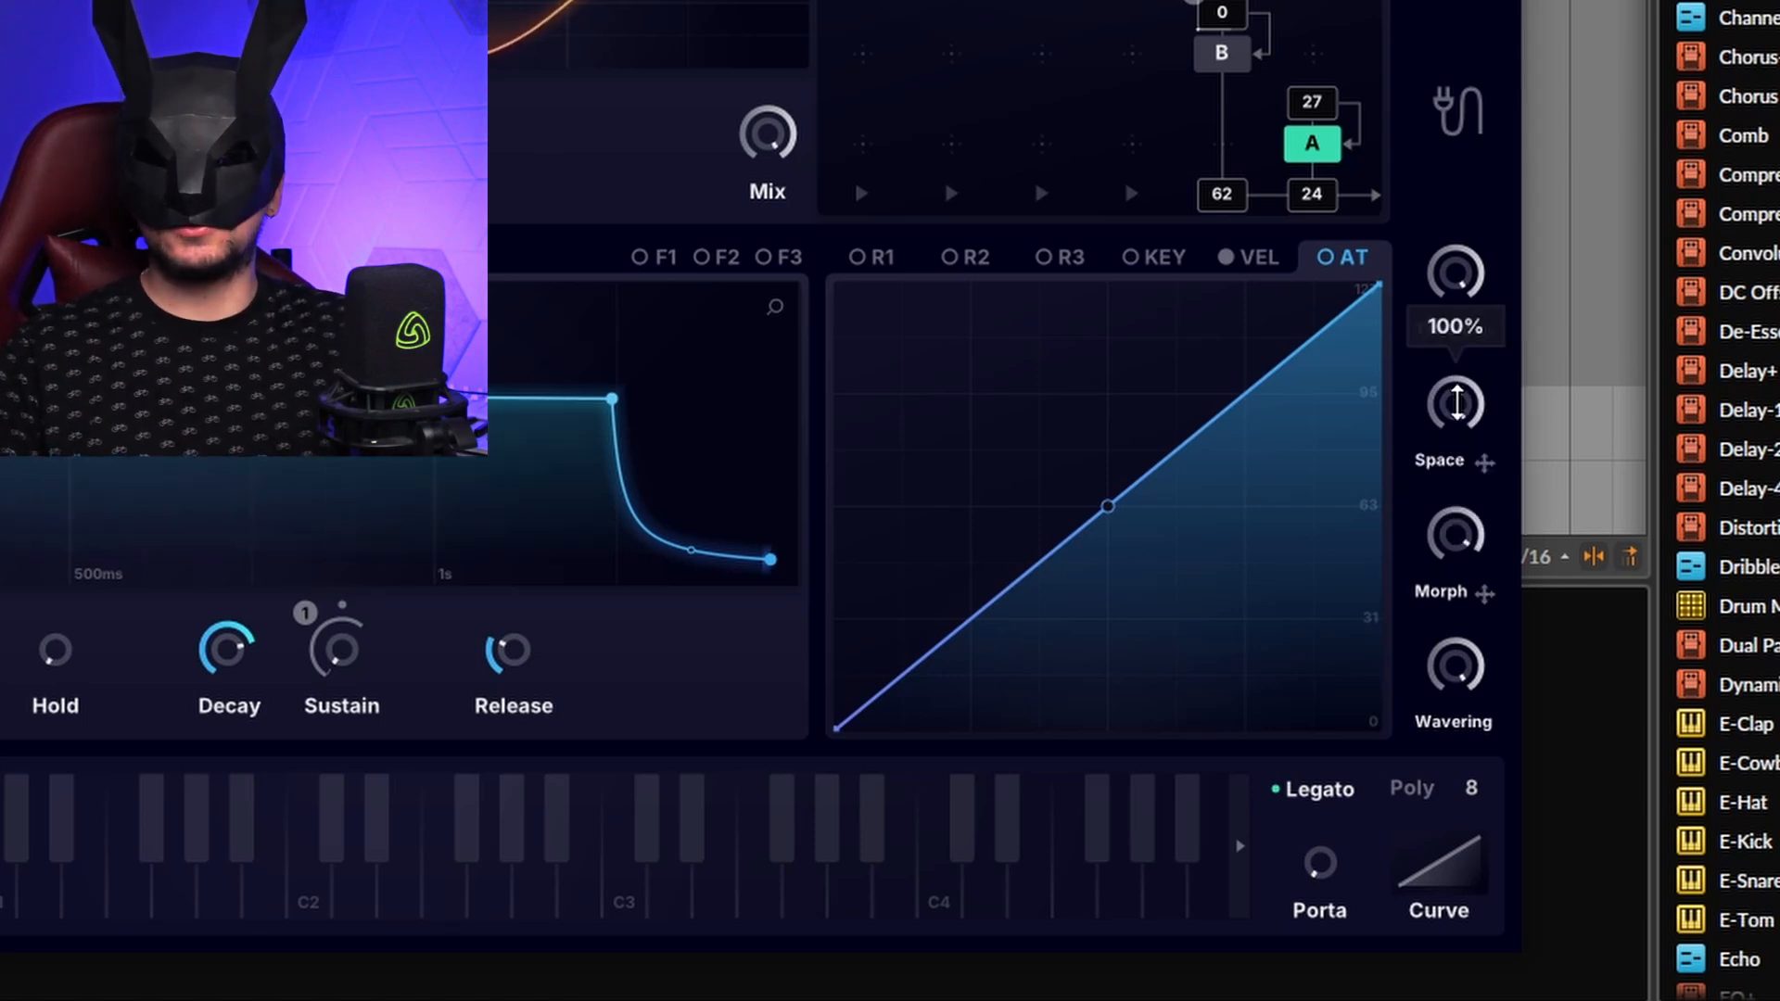
pyautogui.moveTo(1457, 404); pyautogui.dragTo(1457, 441)
pyautogui.moveTo(1454, 666); pyautogui.dragTo(1454, 733)
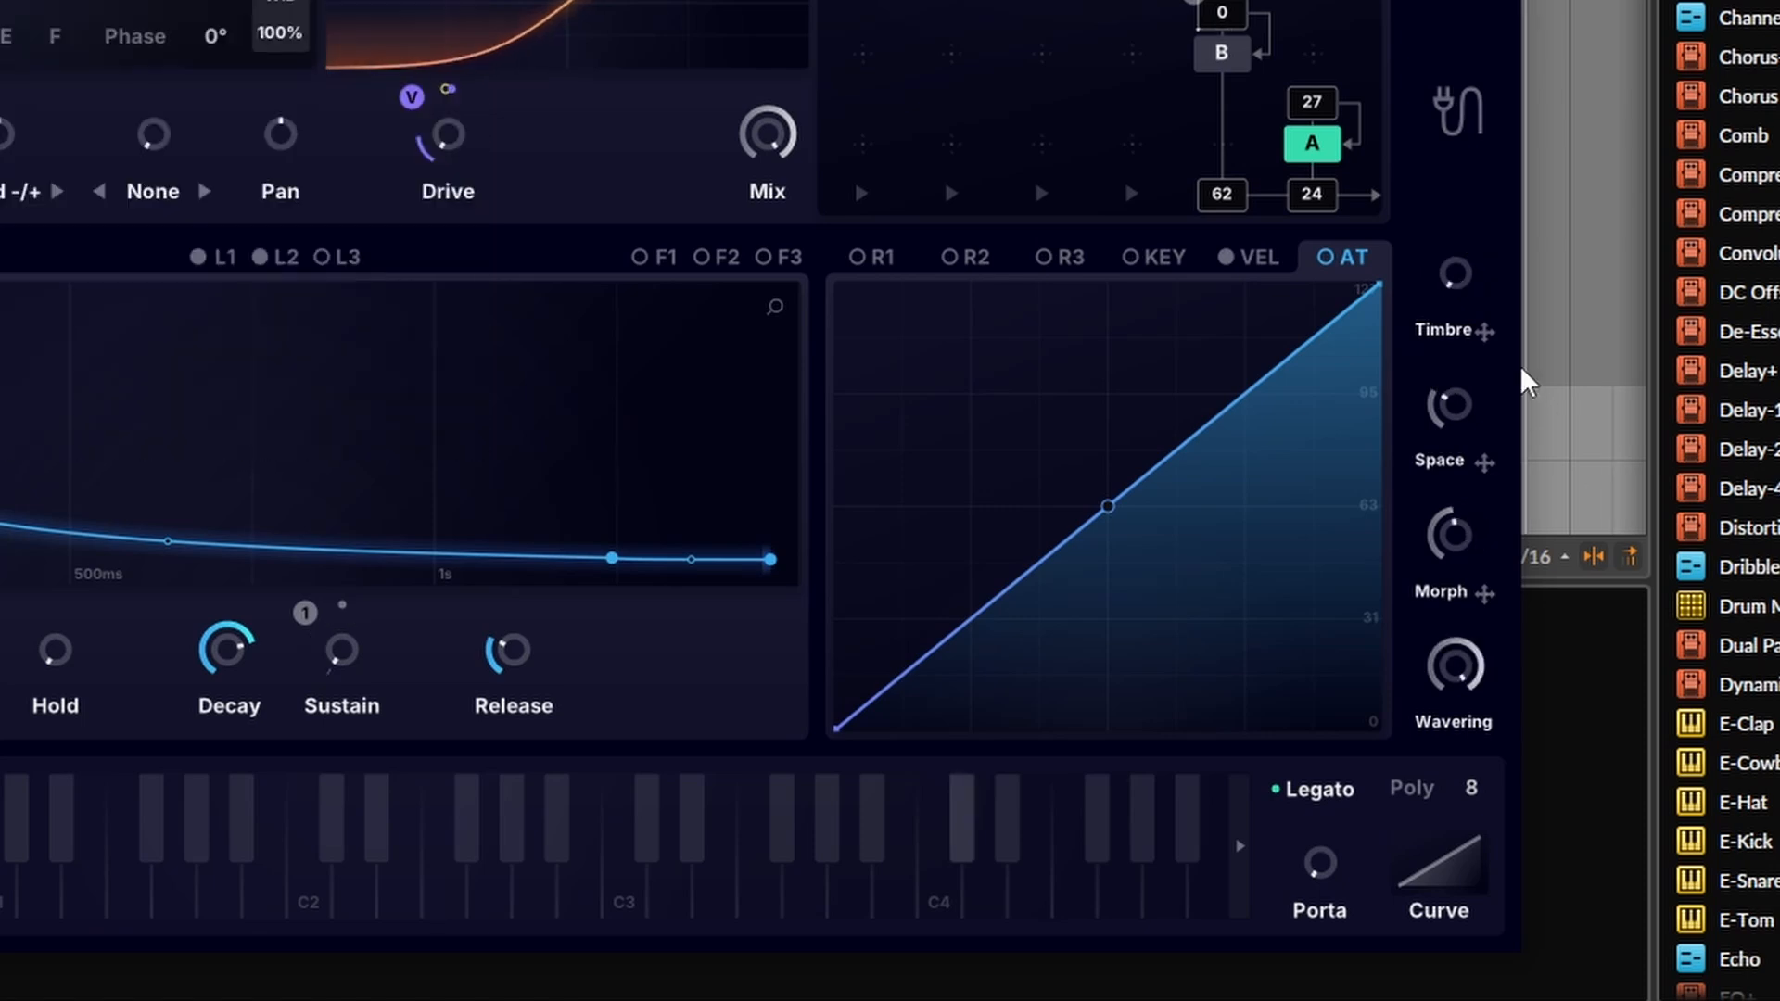
# Step: Set Timbre to 47% to lift the ENV 1 sustain and Space to 78%
pyautogui.moveTo(1456, 281)
pyautogui.moveTo(1474, 211); pyautogui.dragTo(1502, 28)
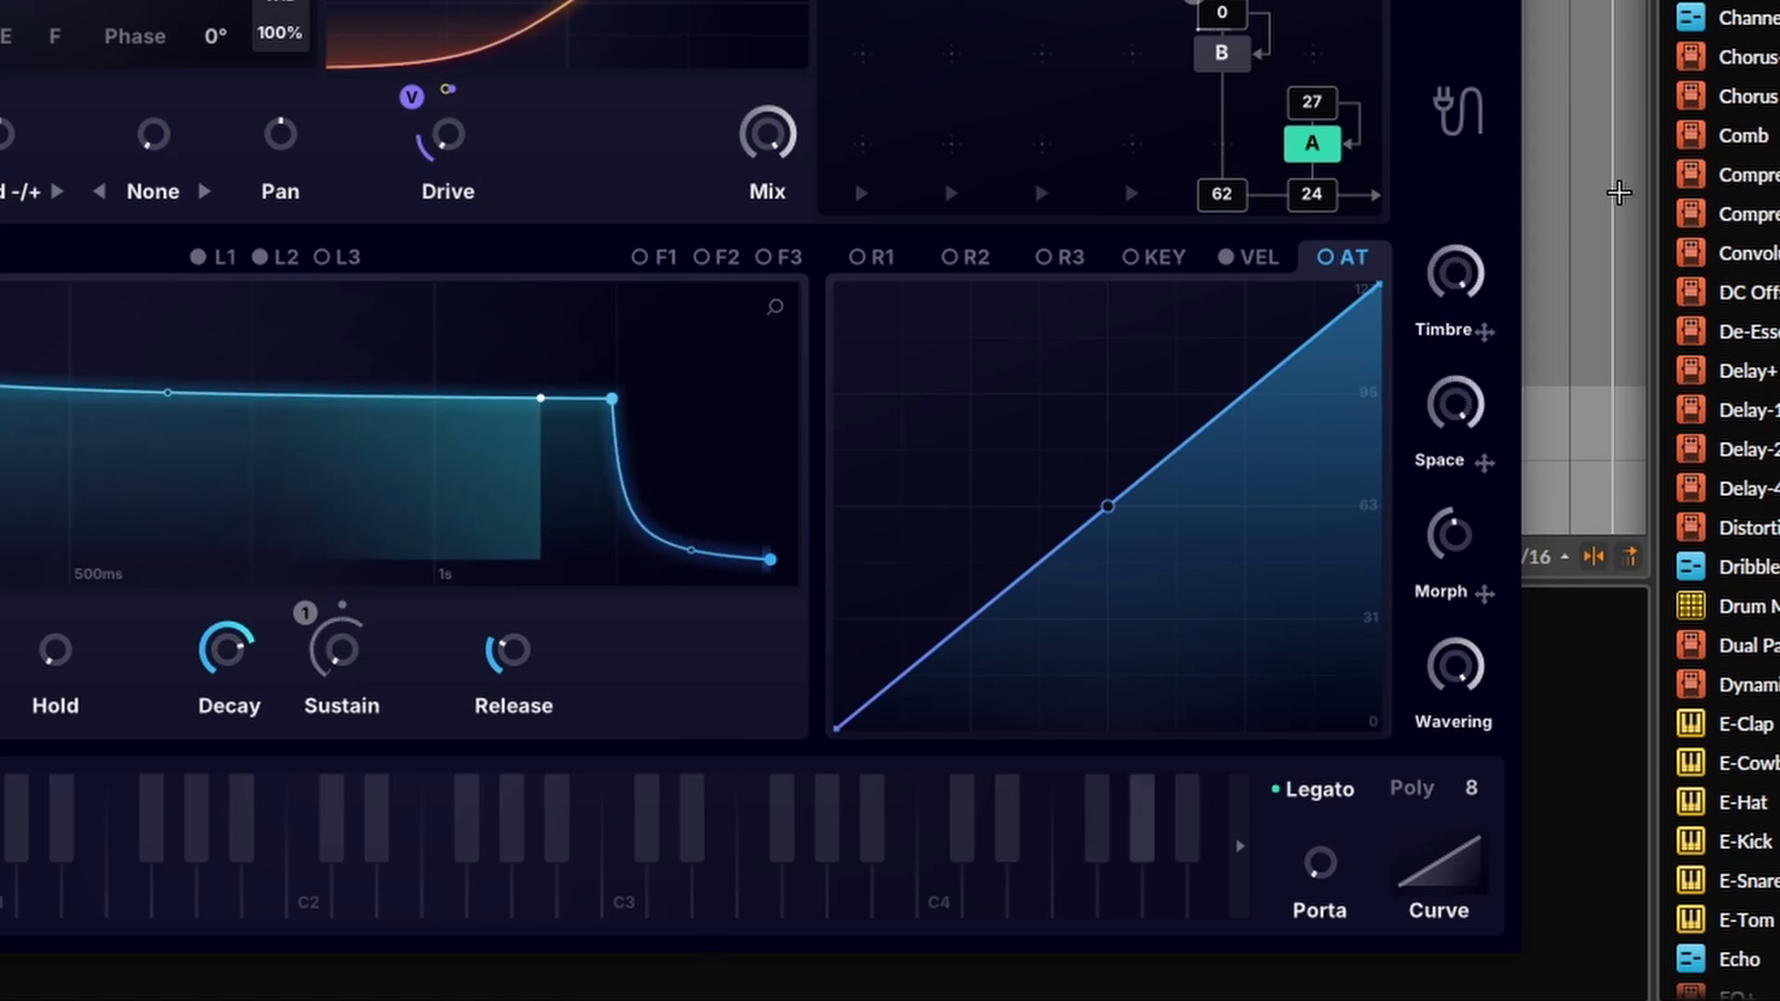
pyautogui.moveTo(1451, 408); pyautogui.dragTo(1452, 998)
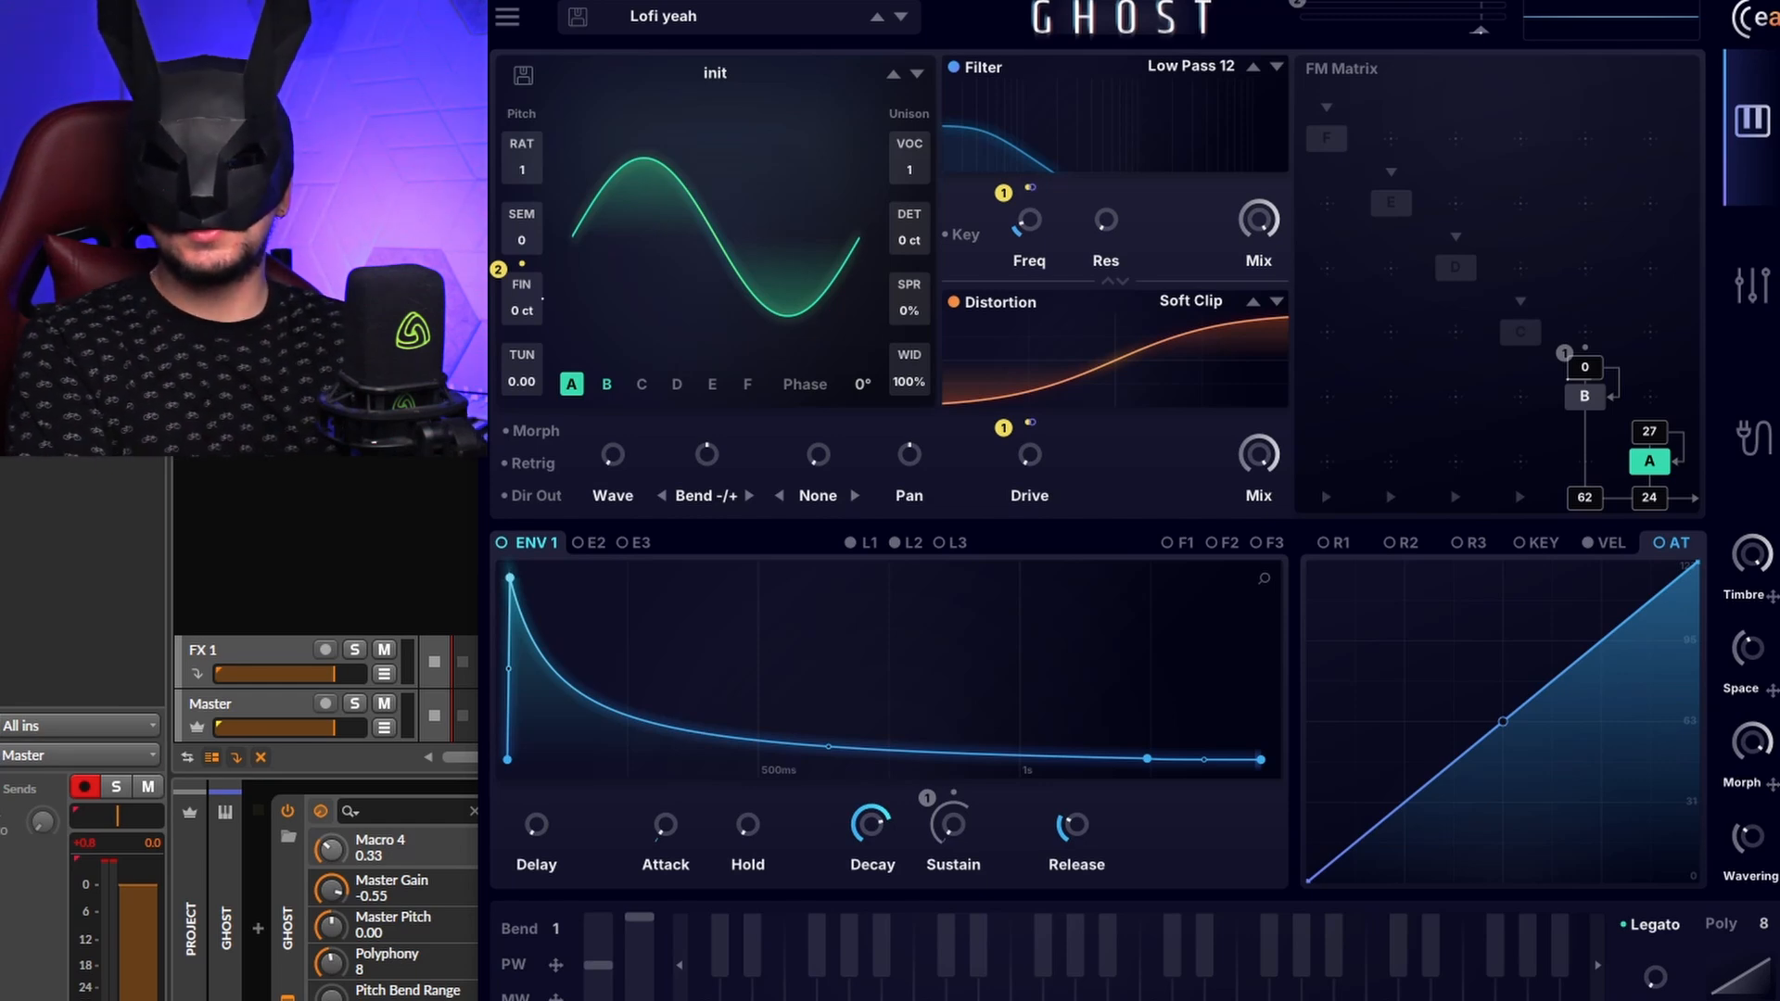
# Step: Route keytracking into the FM C > D amount, with row 21 set to Keytracking at -40%
pyautogui.moveTo(1534, 547); pyautogui.dragTo(1547, 295)
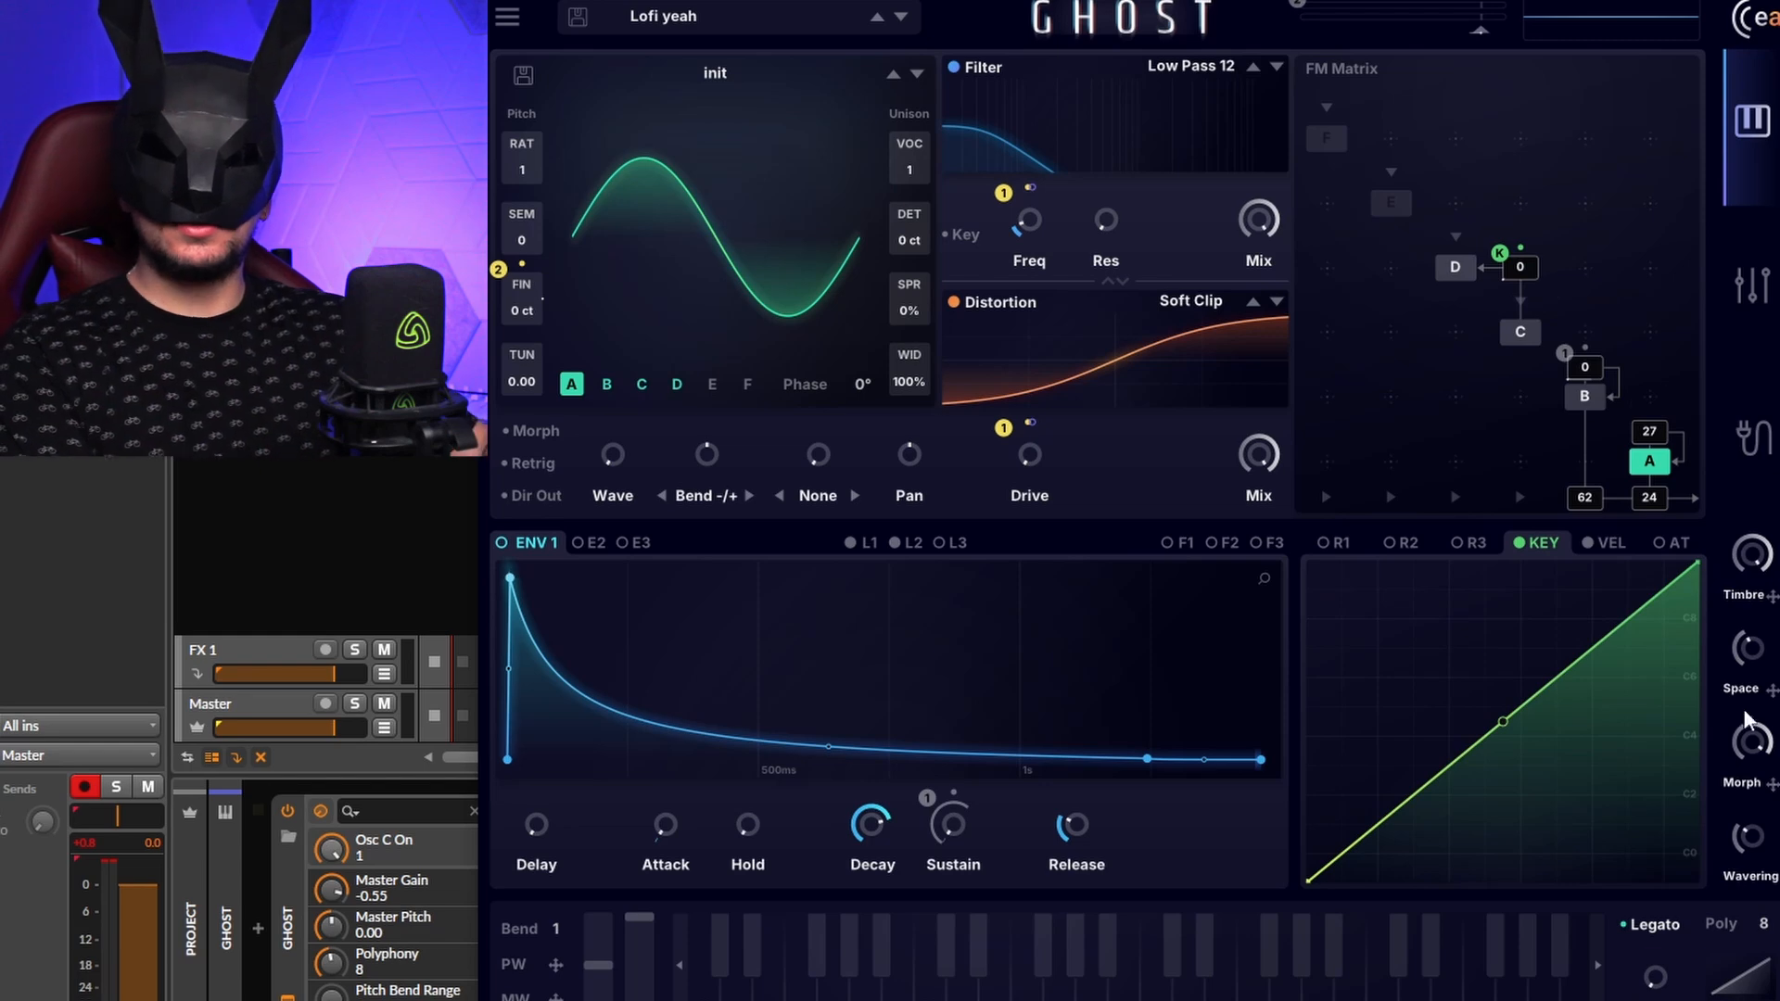
pyautogui.click(1771, 452)
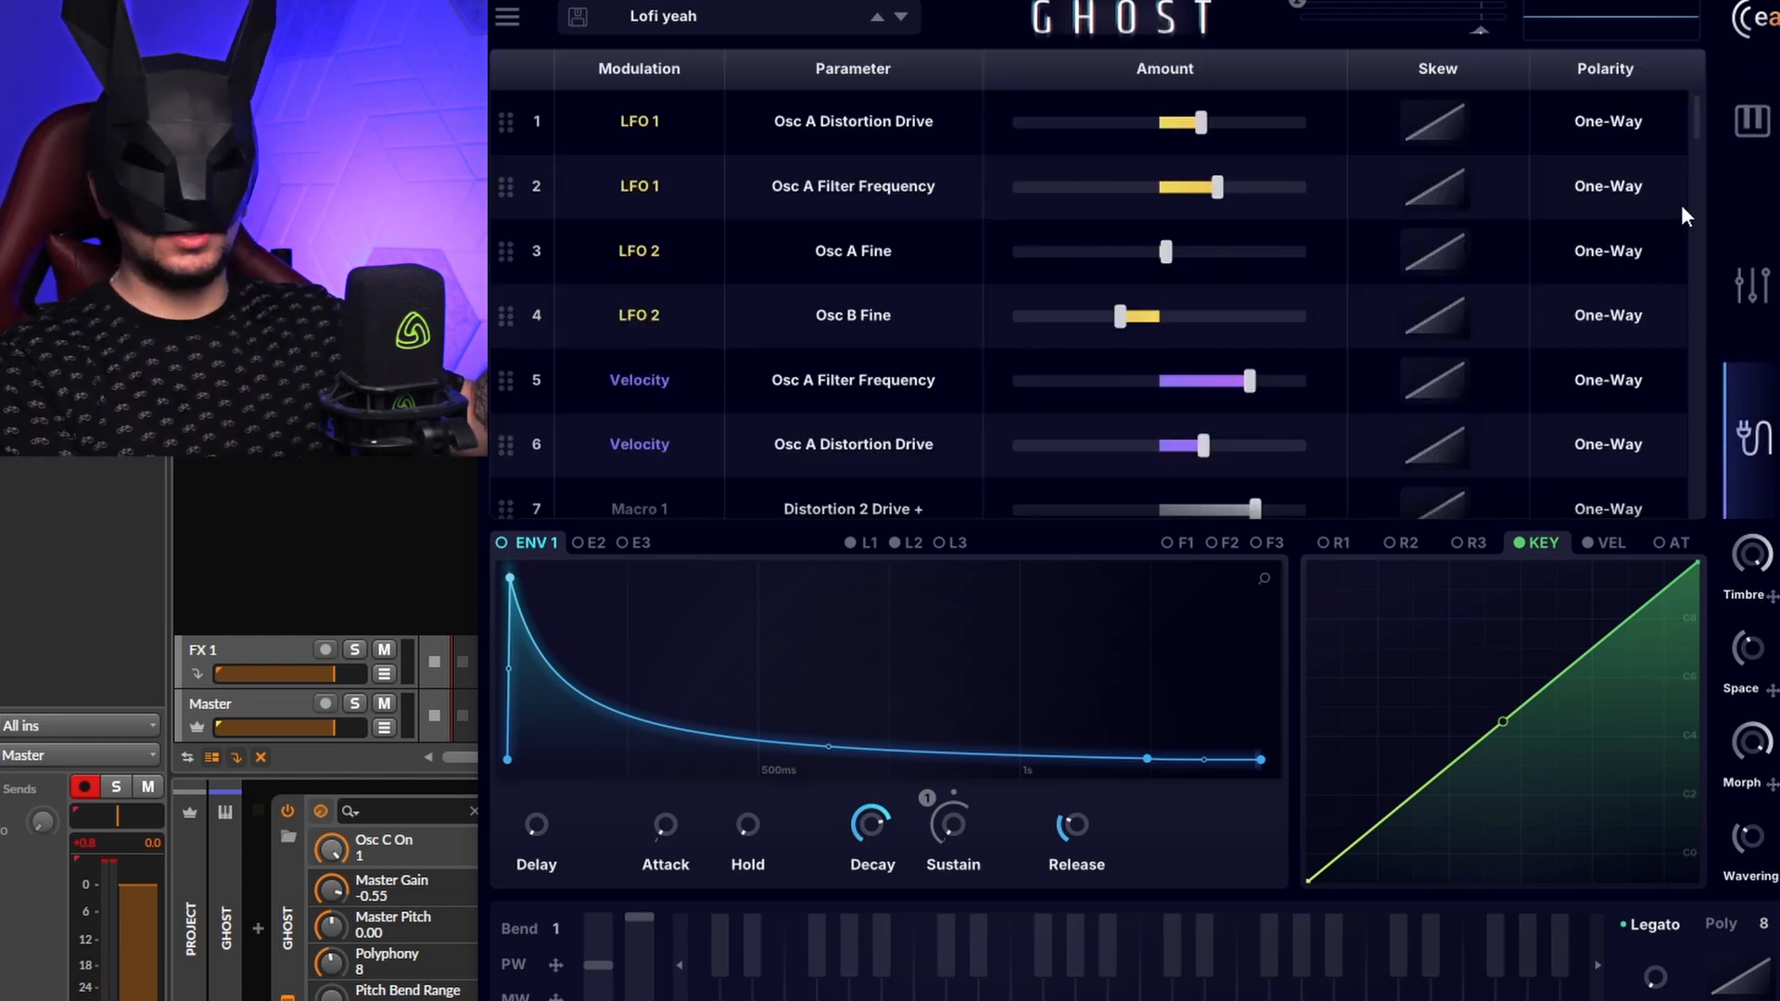
pyautogui.scroll(-6, 1693, 139)
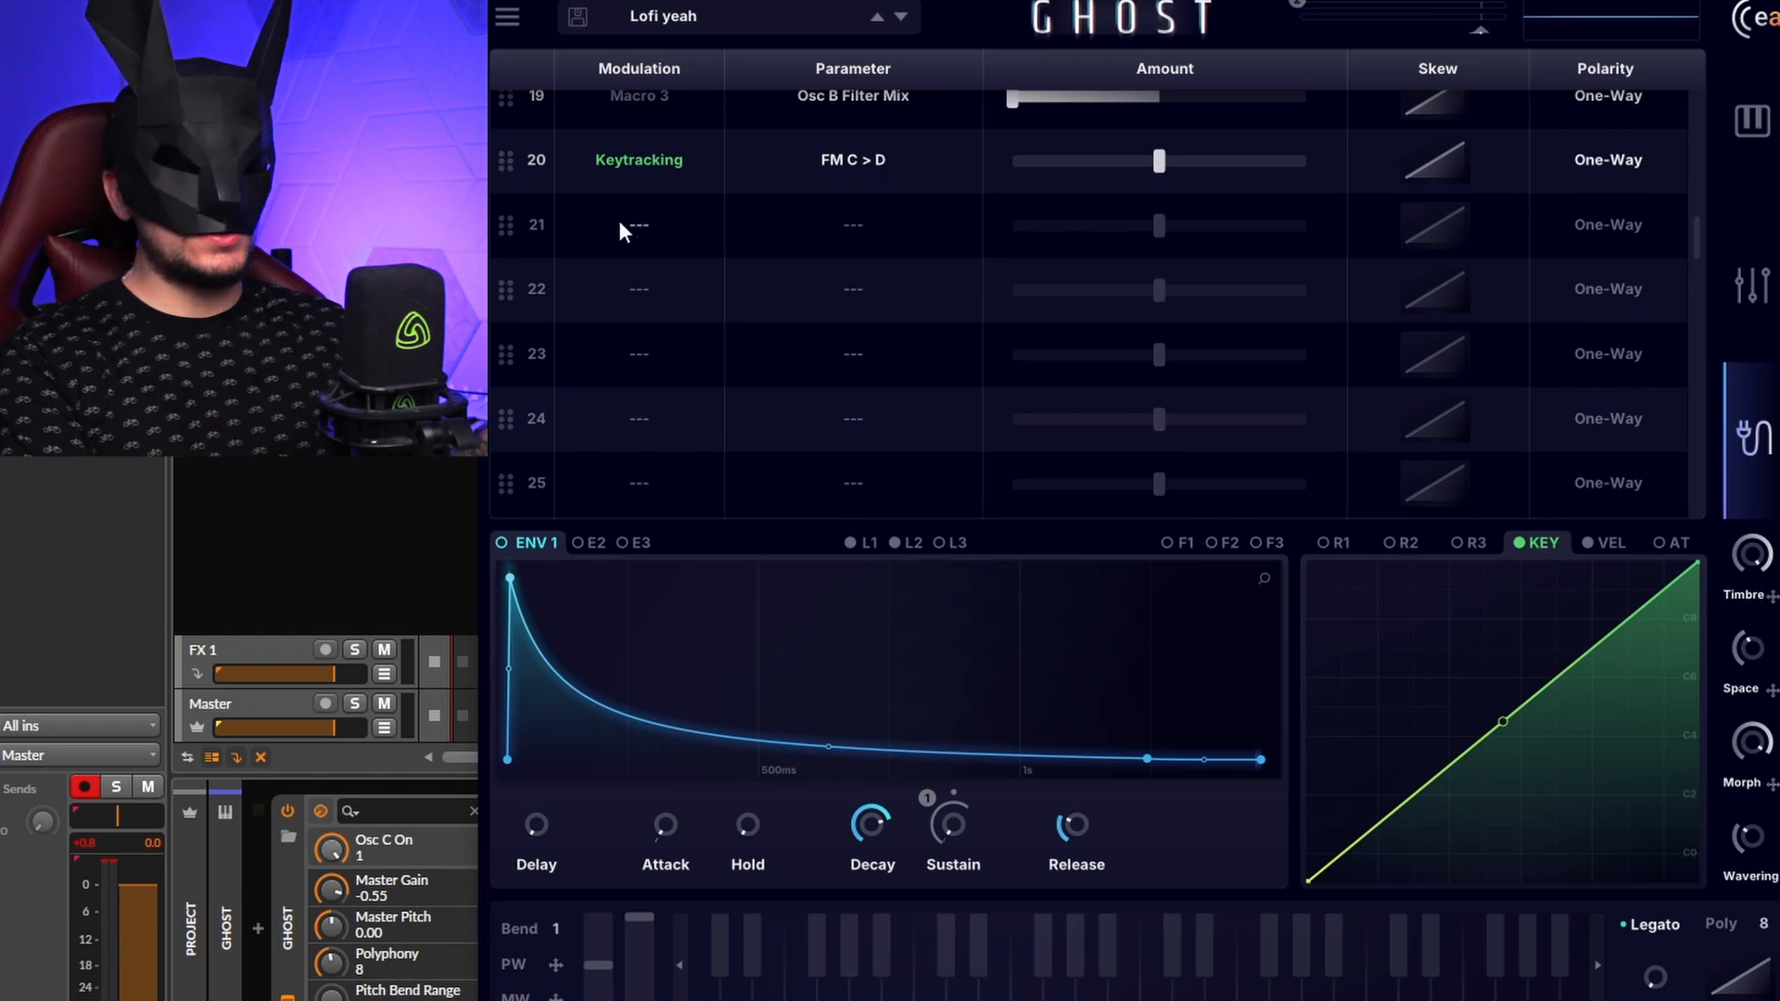
pyautogui.click(636, 230)
pyautogui.click(692, 487)
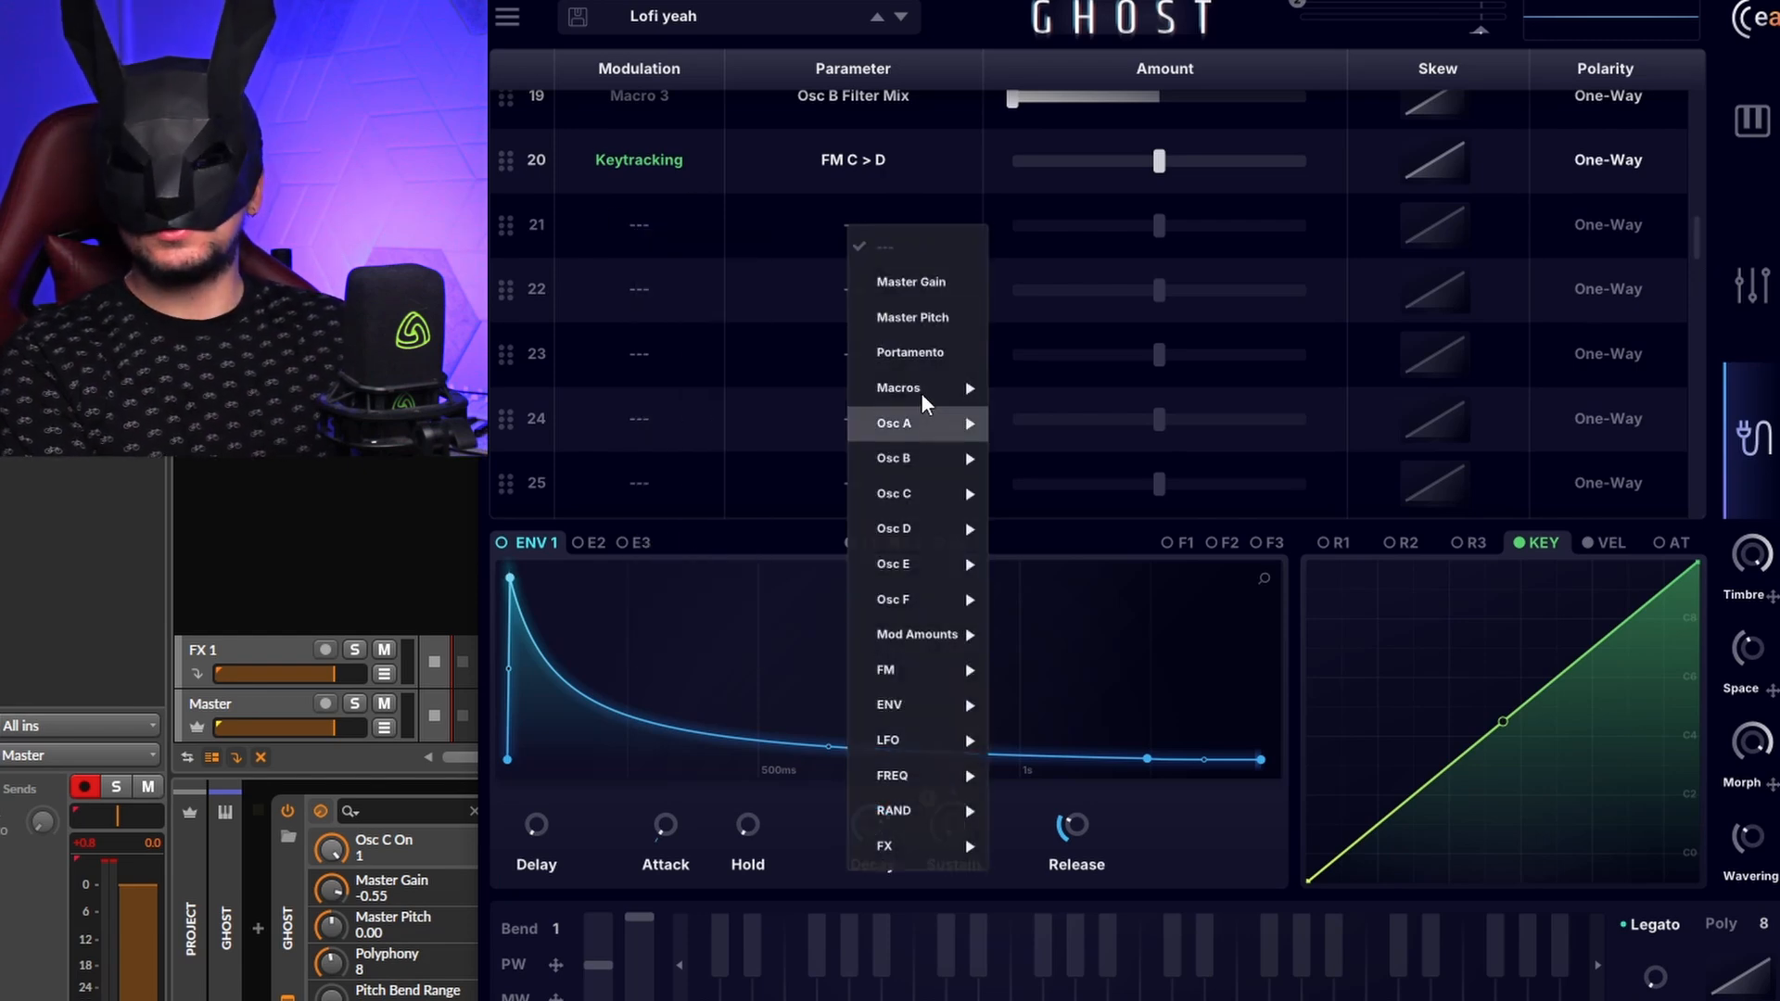
pyautogui.click(1153, 225)
pyautogui.moveTo(1153, 226); pyautogui.dragTo(1058, 245)
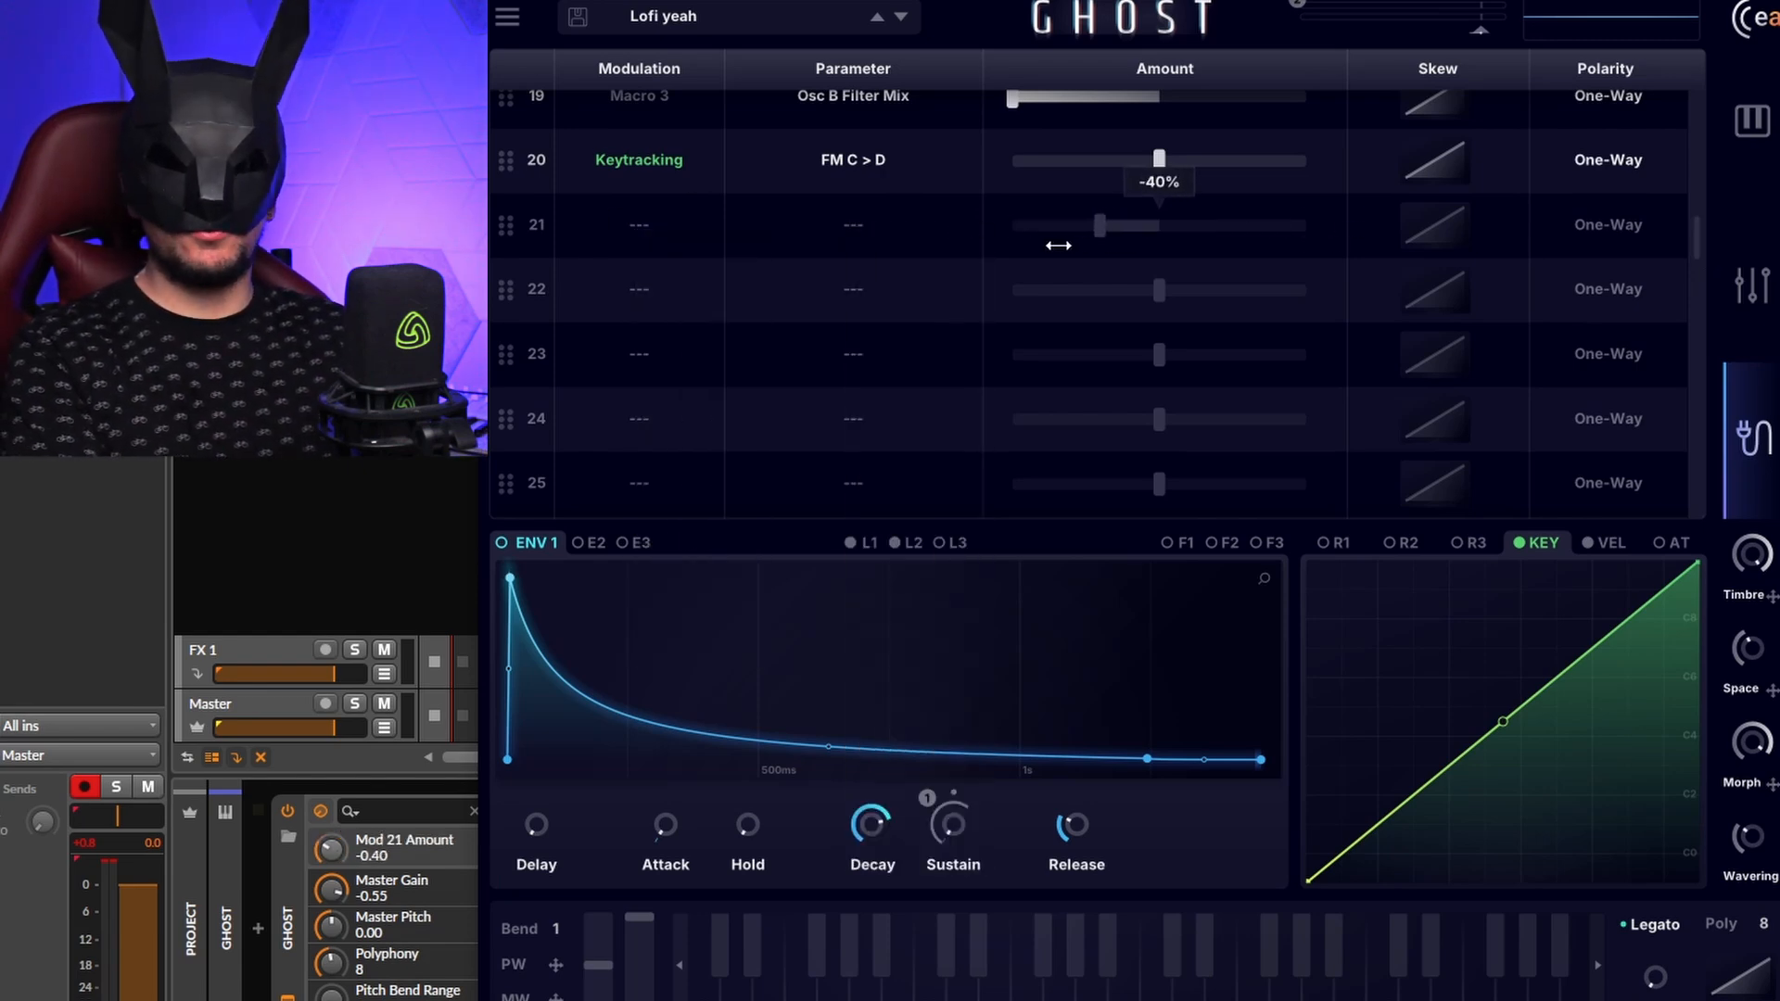
# Step: Skew the Master Gain modulation curve, make Osc B Filter Resonance Two-Way, and reorder the LFO 2 Amount row
pyautogui.scroll(2, 1423, 270)
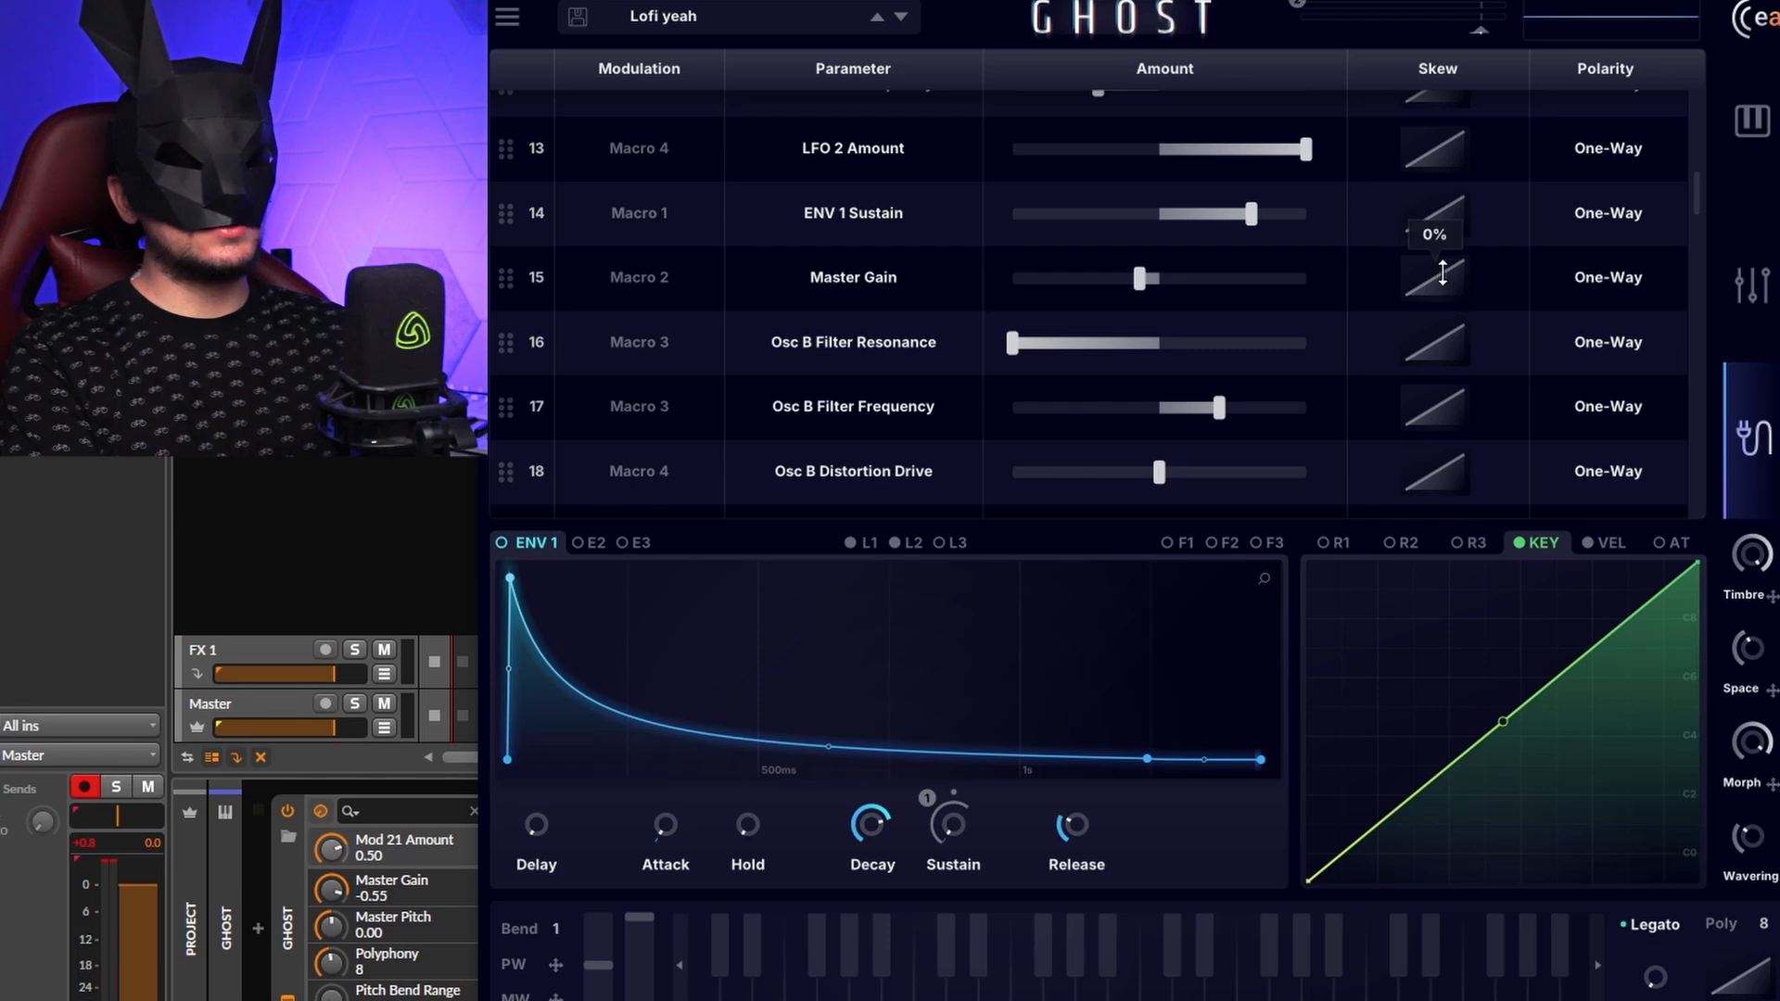
pyautogui.moveTo(1443, 273); pyautogui.dragTo(1438, 315)
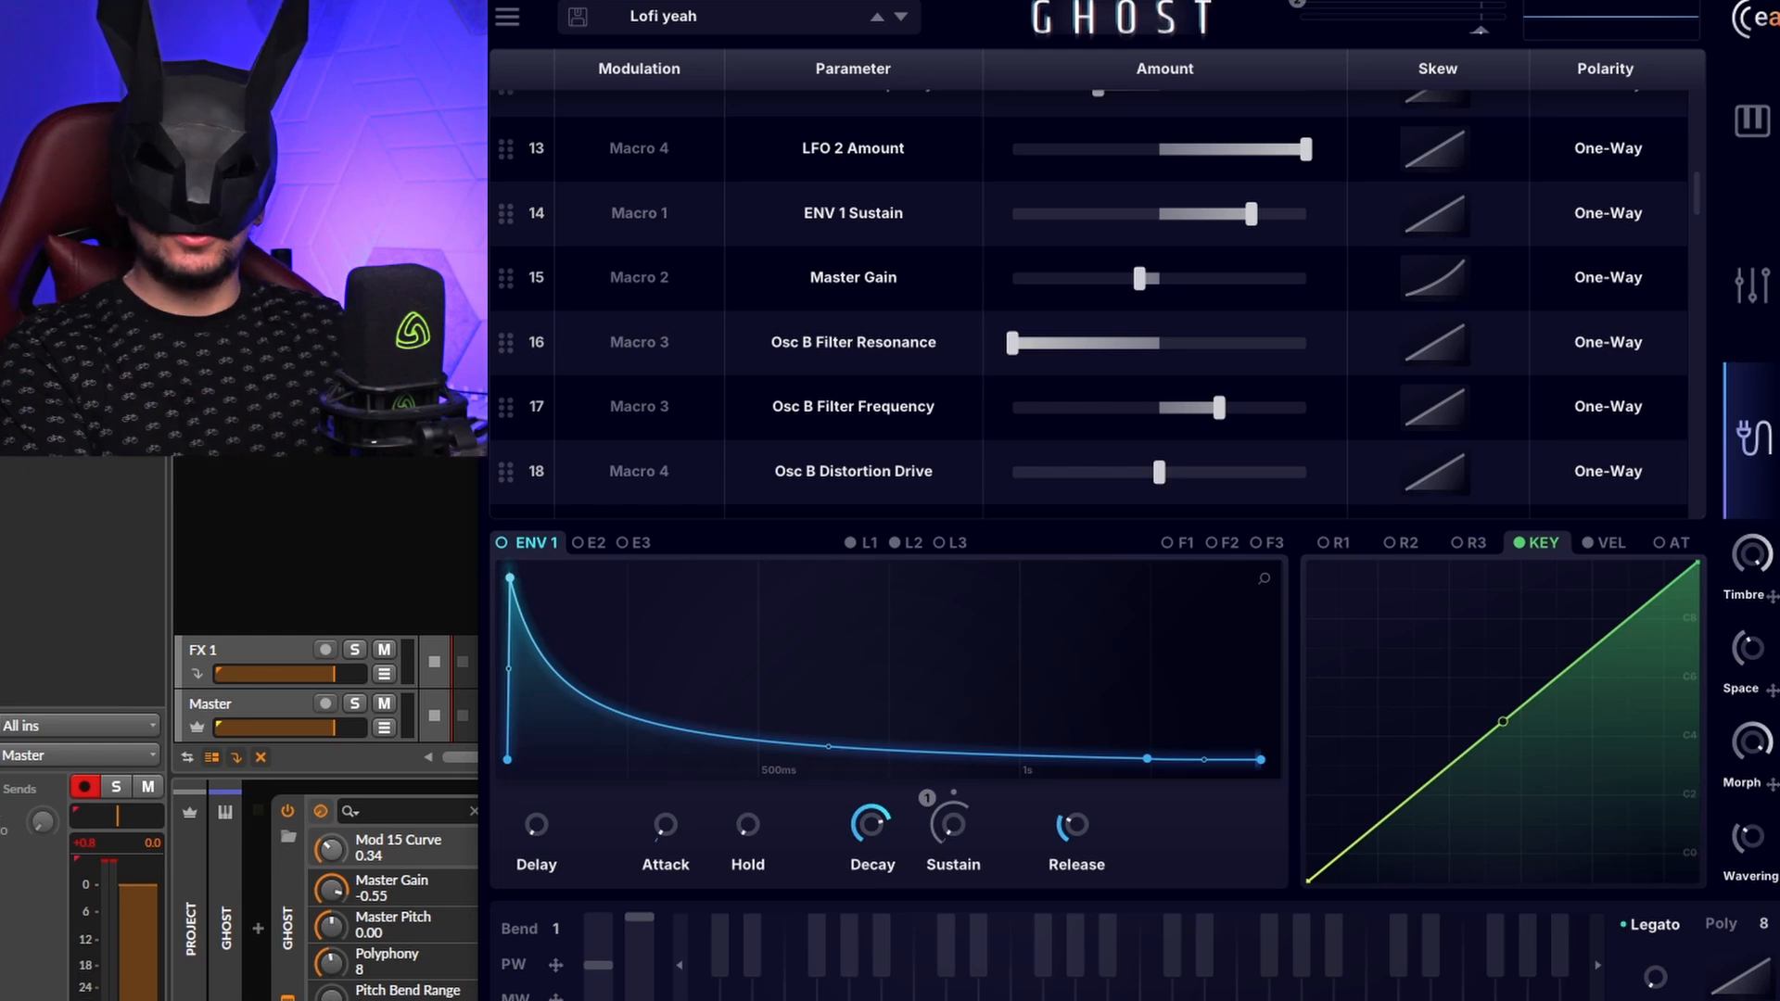
pyautogui.click(1589, 281)
pyautogui.click(1594, 277)
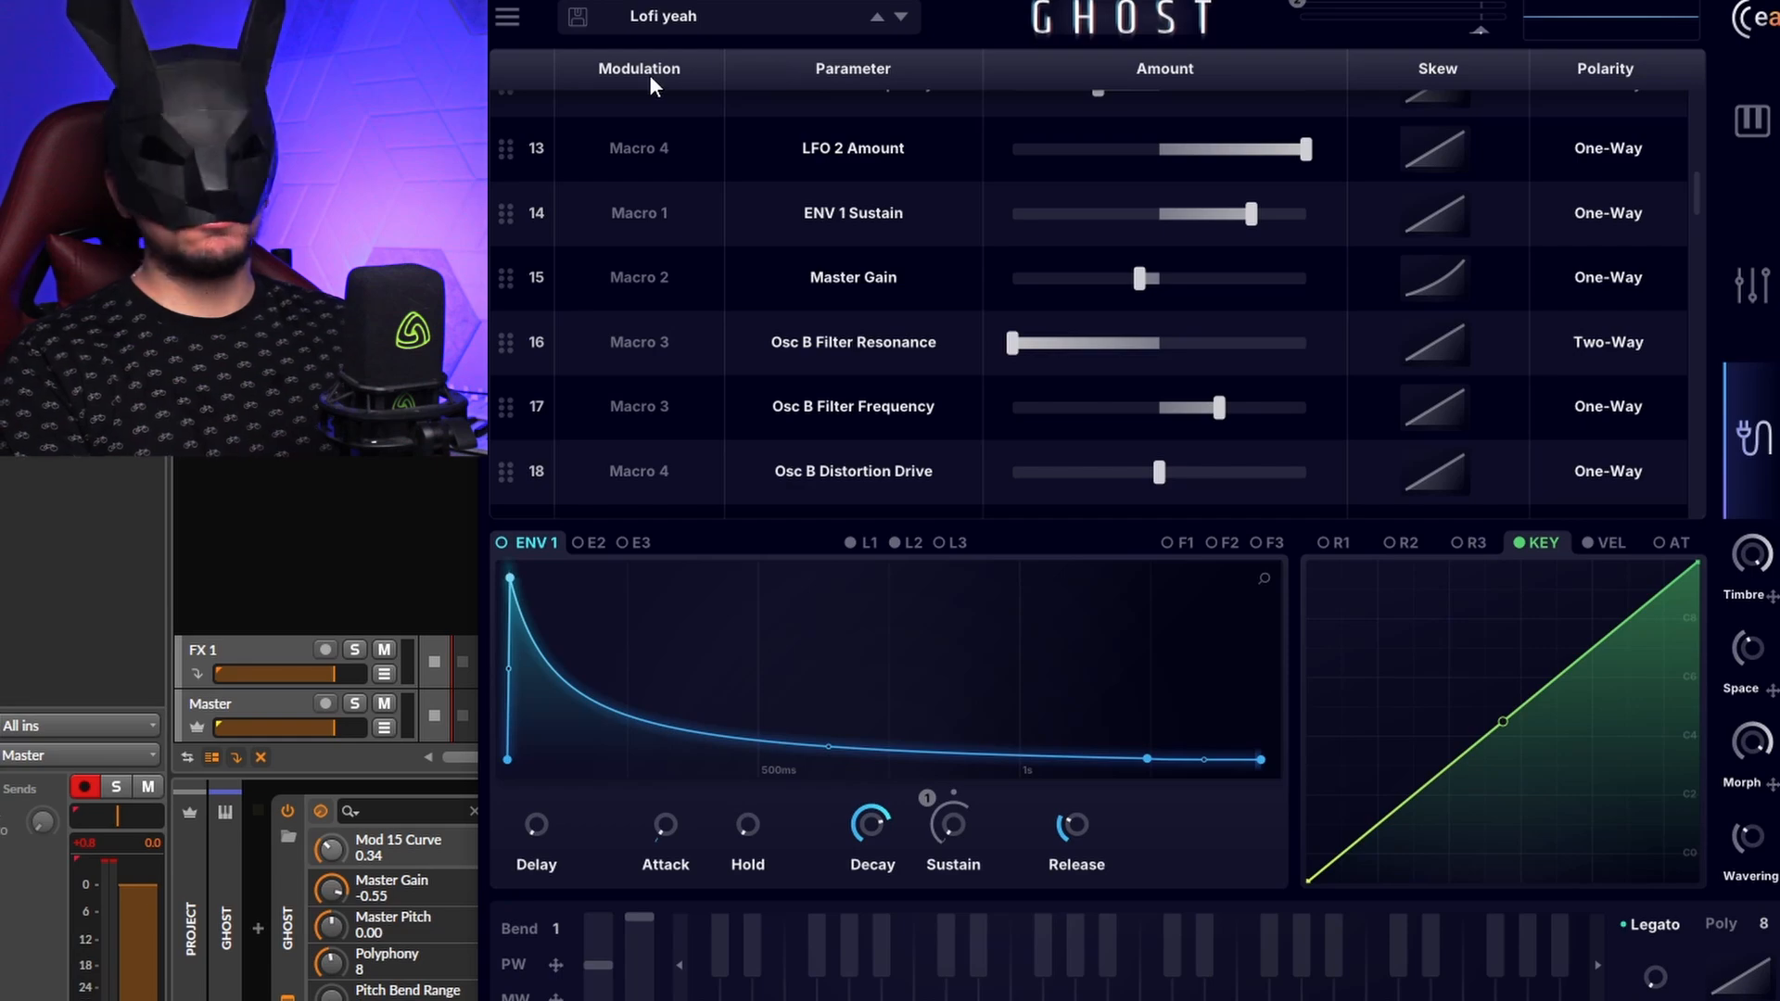
pyautogui.moveTo(502, 160); pyautogui.dragTo(515, 87)
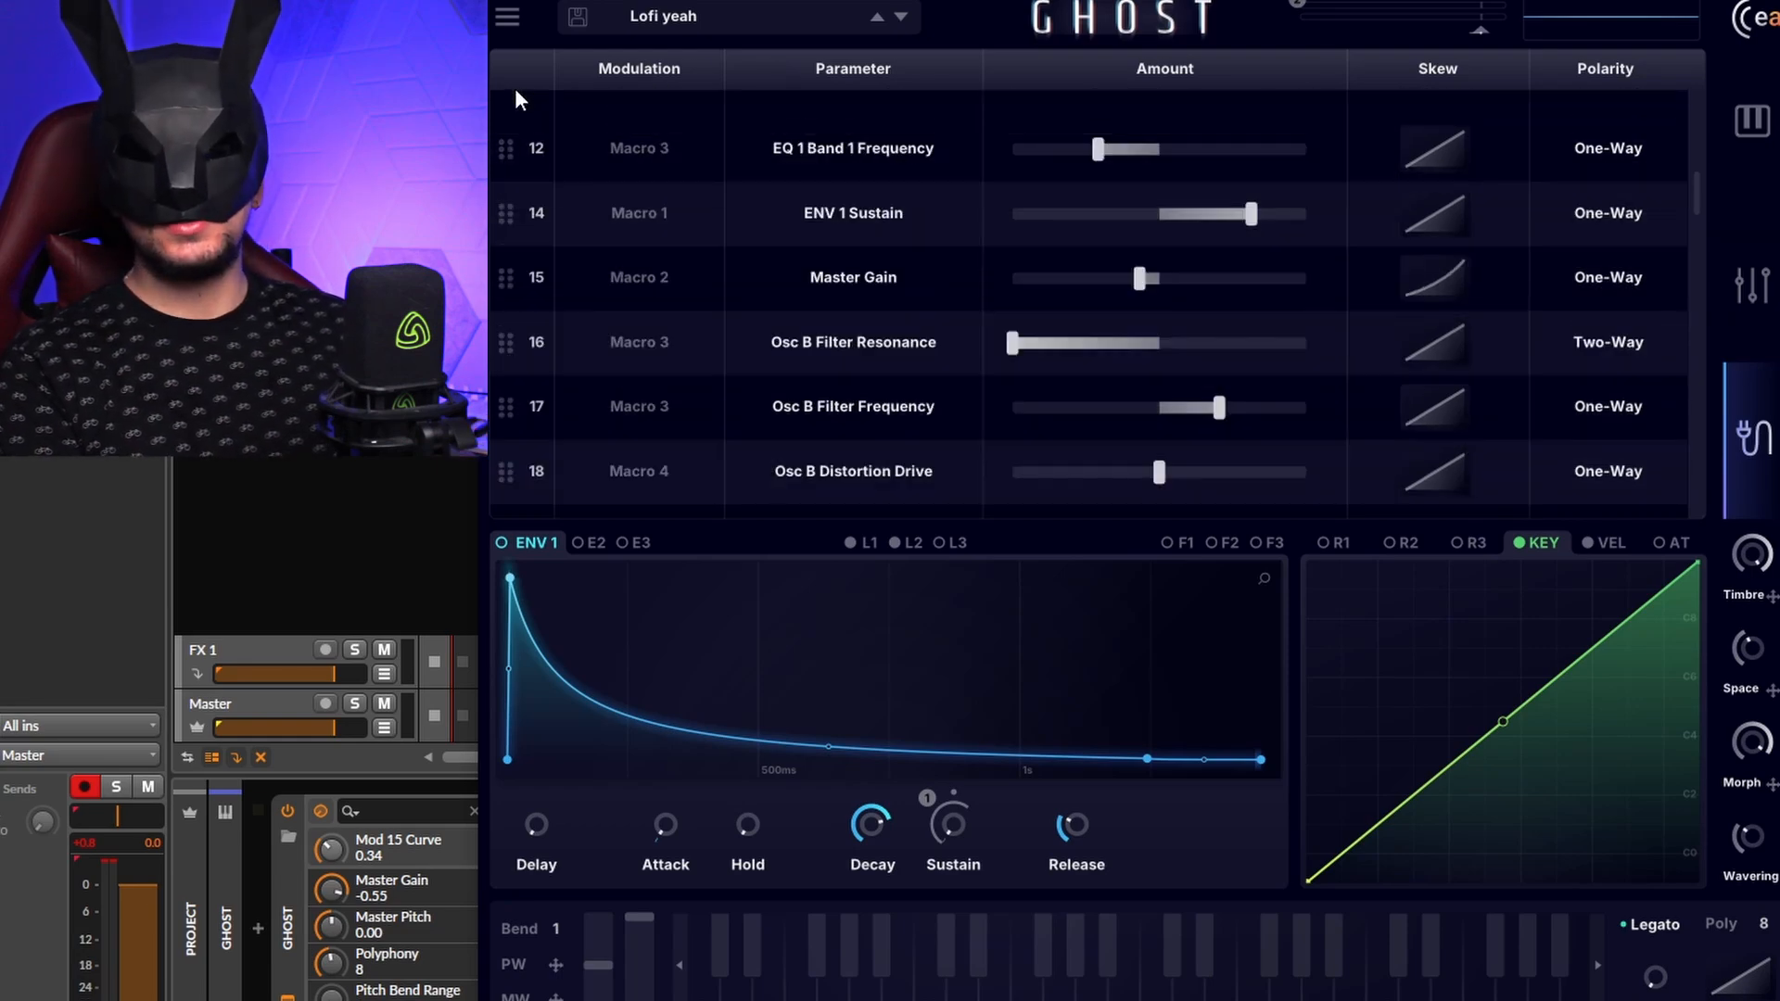